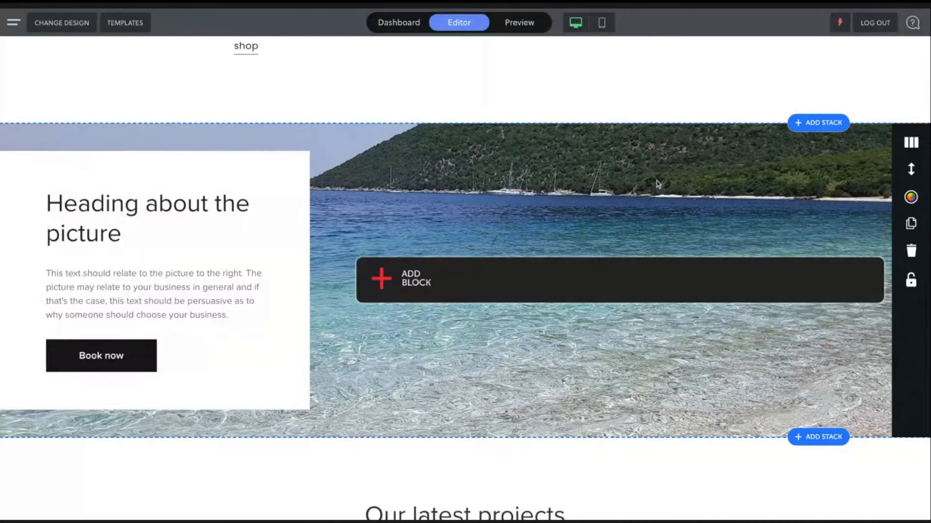
- Add a preset stack with a heading over a picture background below the beach picture stack
scroll(658, 183, "down", 1)
scroll(659, 183, "up", 1)
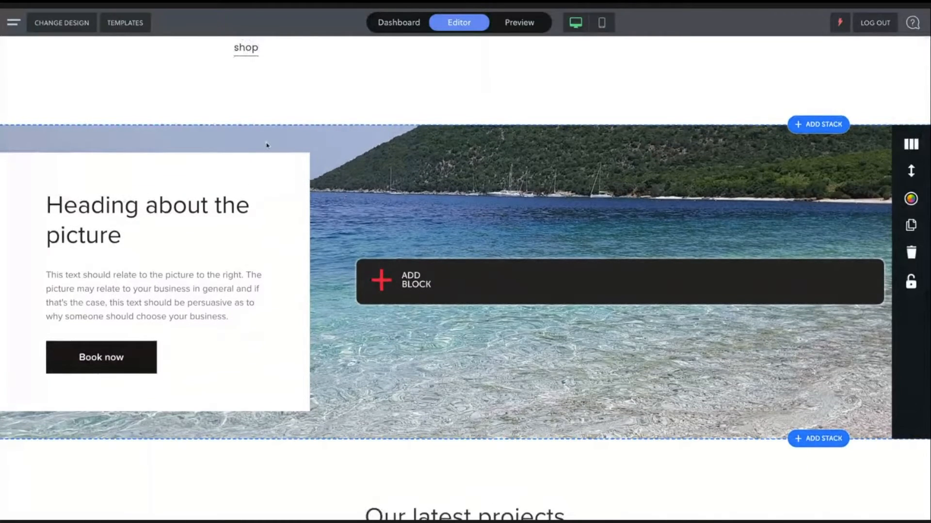
scroll(244, 101, "down", 1)
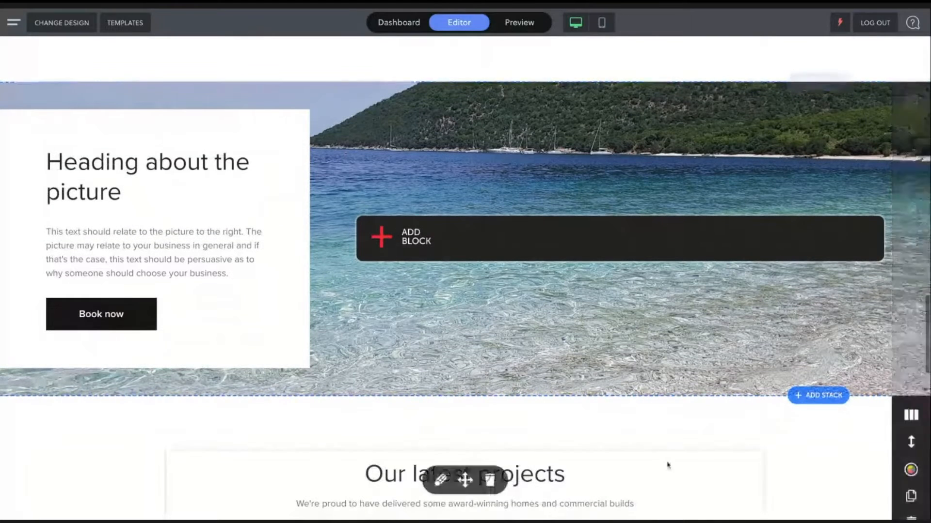
left_click(815, 396)
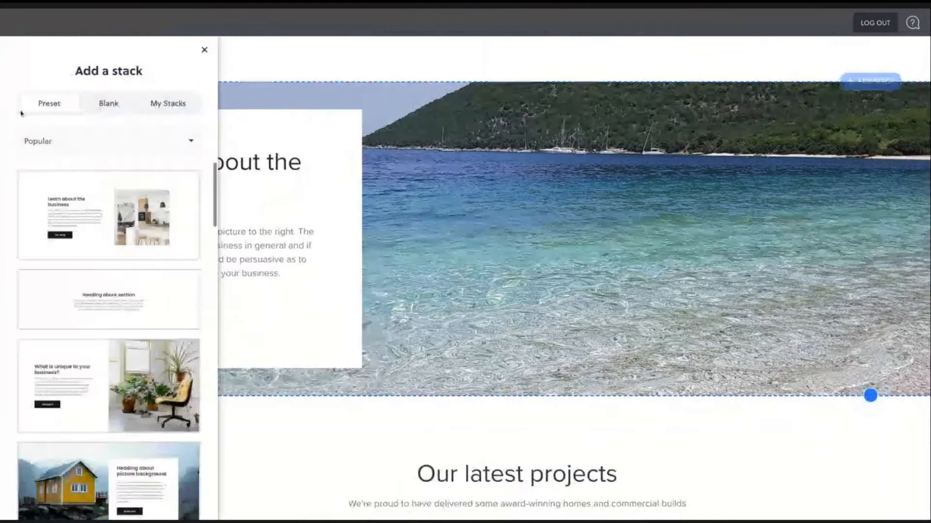
scroll(105, 312, "down", 10)
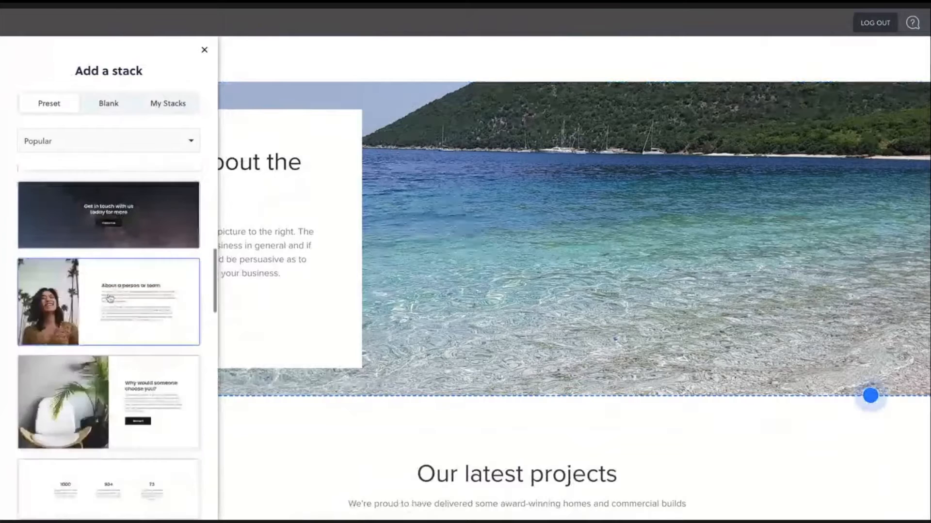
scroll(107, 232, "down", 6)
left_click(122, 232)
left_click(121, 232)
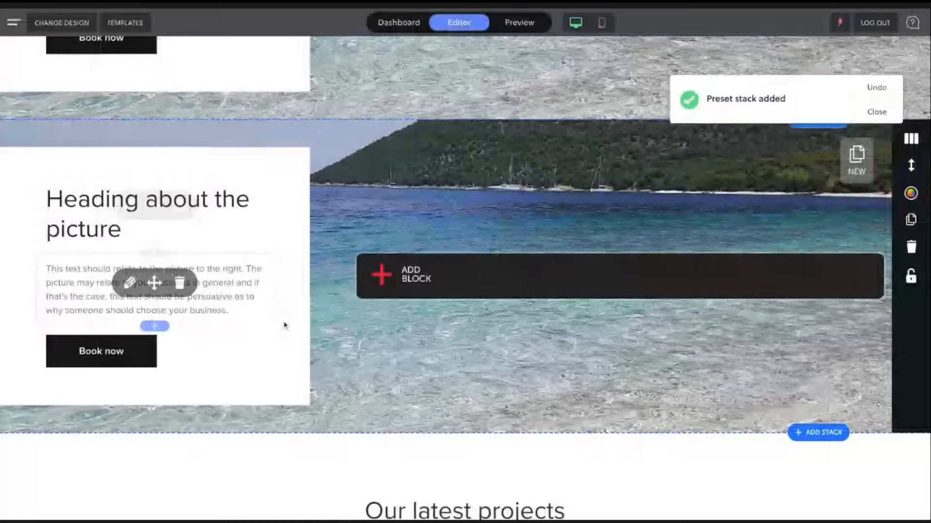
- Preview the page in mobile view, scrolling to the new picture stack, and return to desktop view
left_click(601, 22)
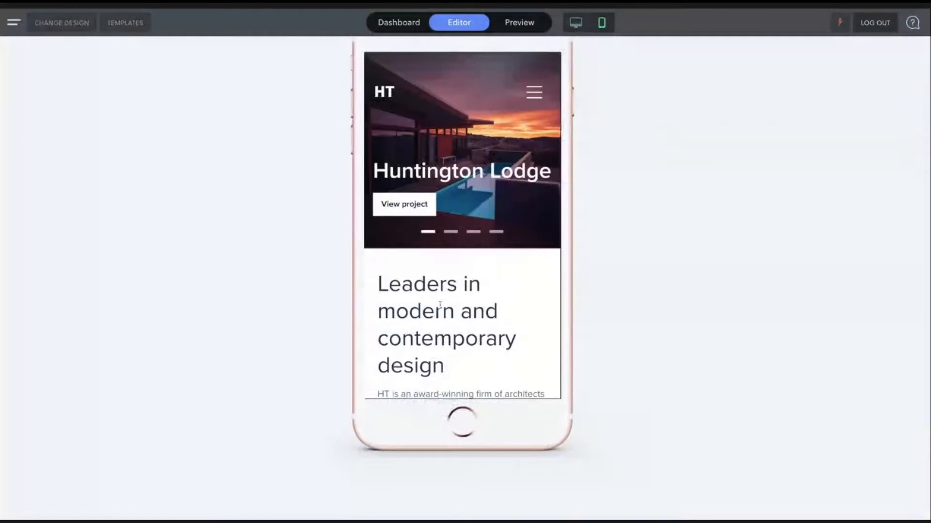
scroll(440, 305, "down", 15)
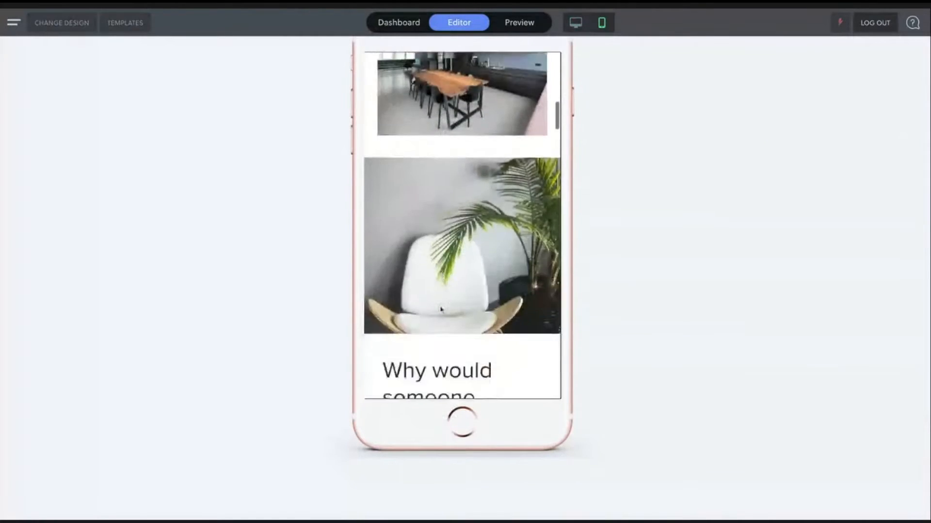
scroll(441, 310, "down", 15)
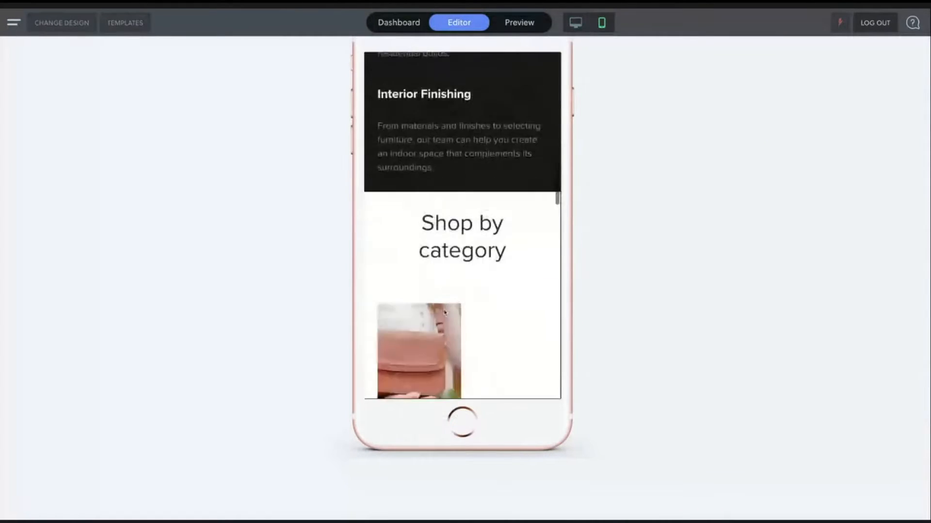
scroll(445, 313, "down", 10)
scroll(446, 310, "up", 3)
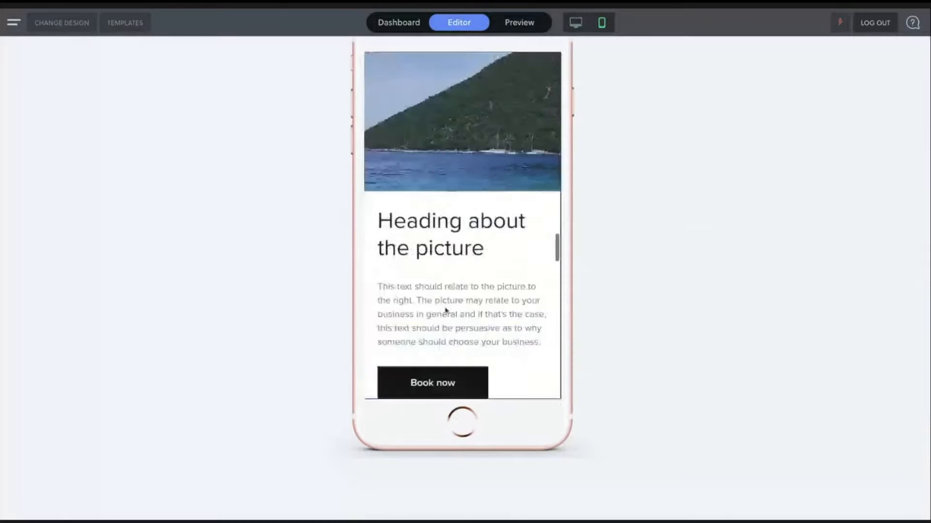
scroll(446, 310, "down", 1)
scroll(515, 270, "down", 4)
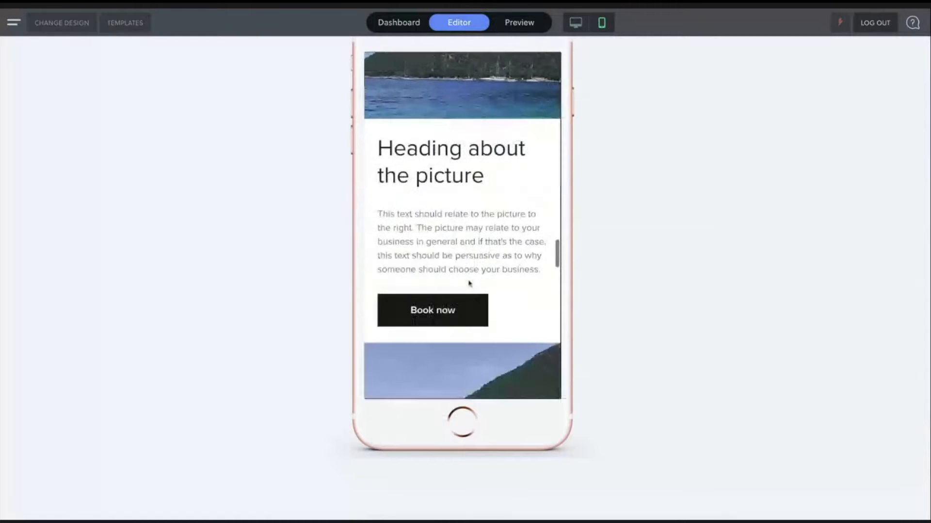
scroll(469, 285, "down", 3)
scroll(470, 281, "up", 4)
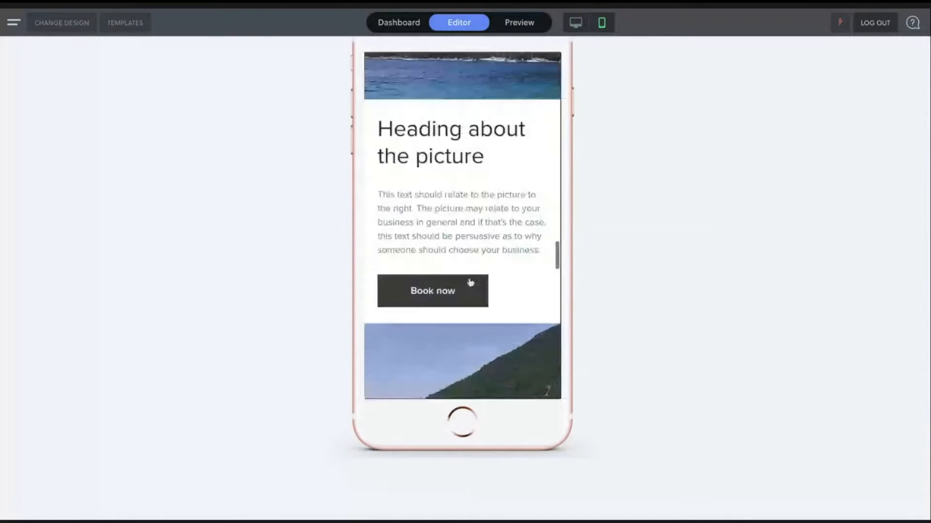
scroll(470, 281, "up", 3)
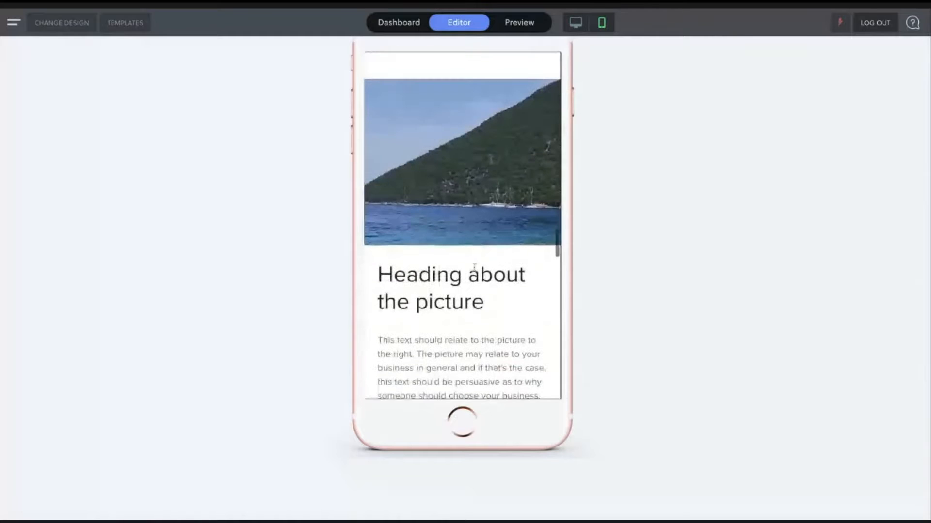
scroll(540, 226, "down", 1)
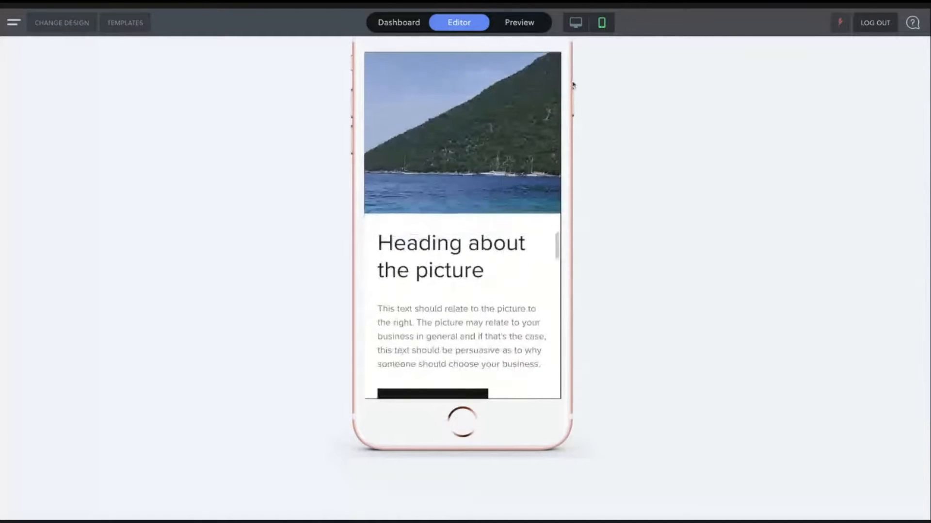
left_click(576, 22)
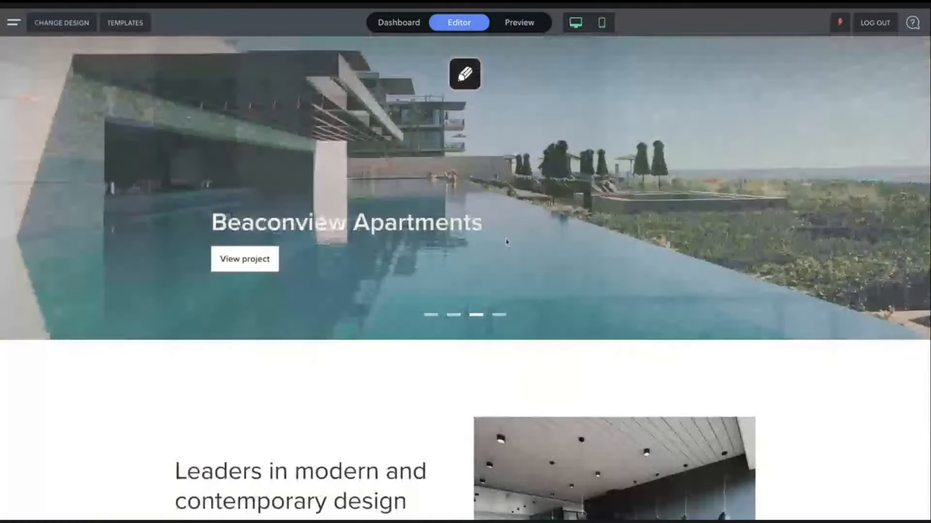
- Open the new stack's design options and show its mobile Width & Spacing settings
scroll(507, 241, "down", 10)
scroll(509, 247, "down", 10)
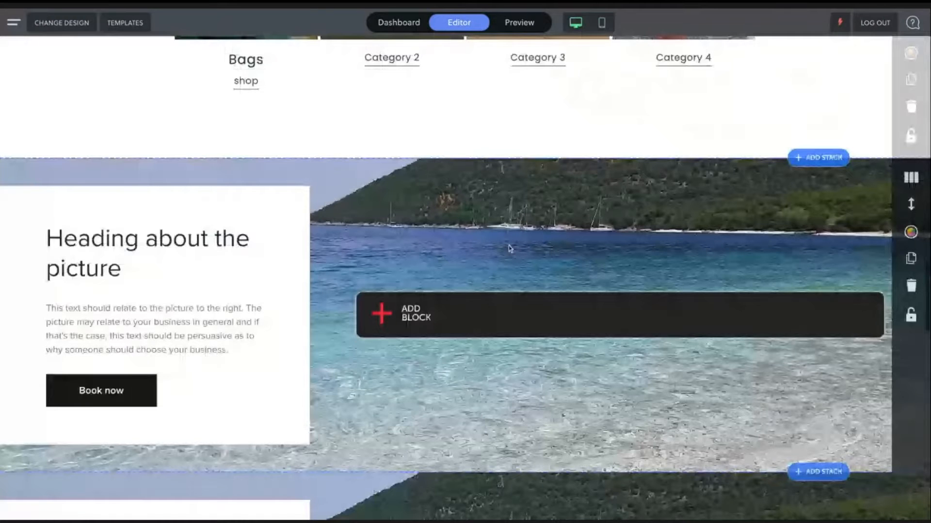
left_click(911, 233)
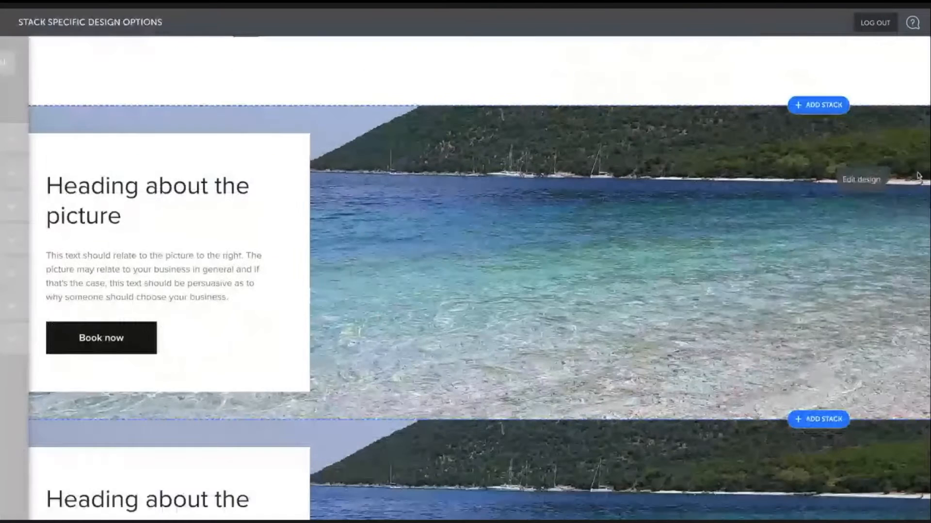
left_click(917, 175)
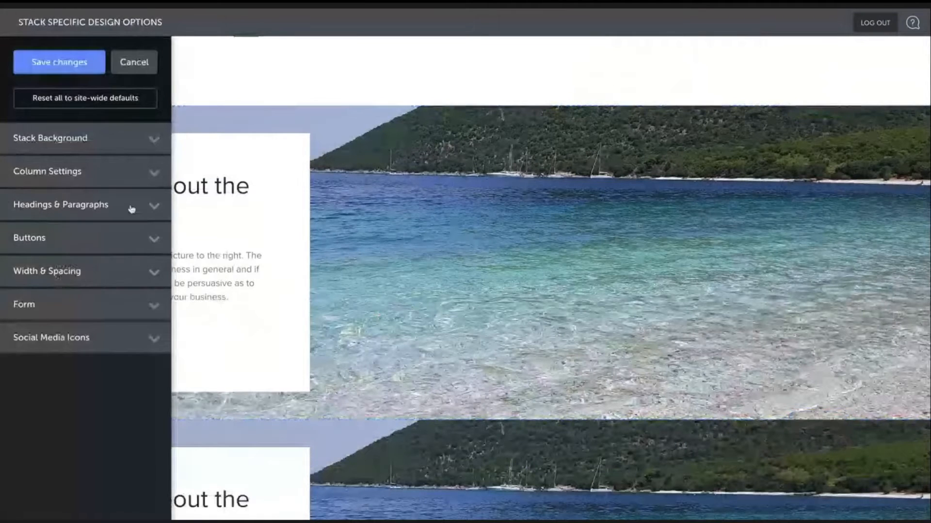
left_click(78, 271)
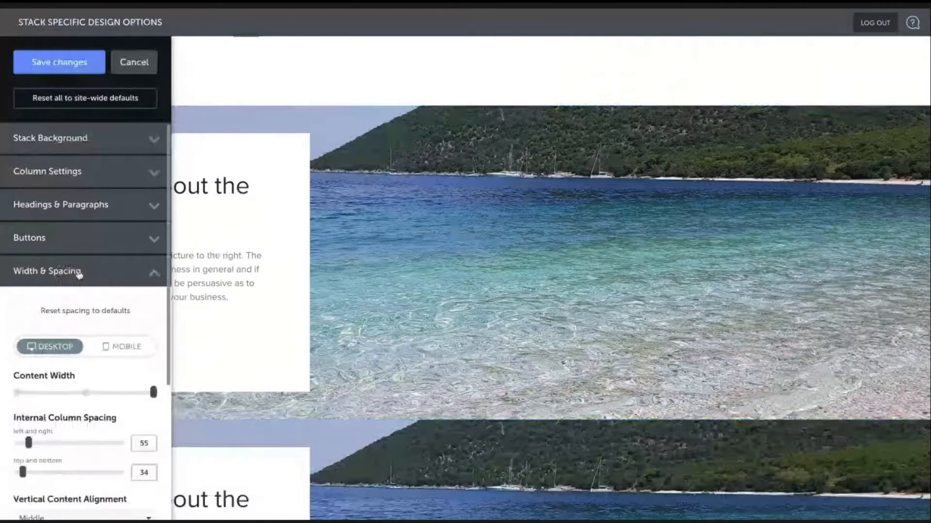
left_click(122, 325)
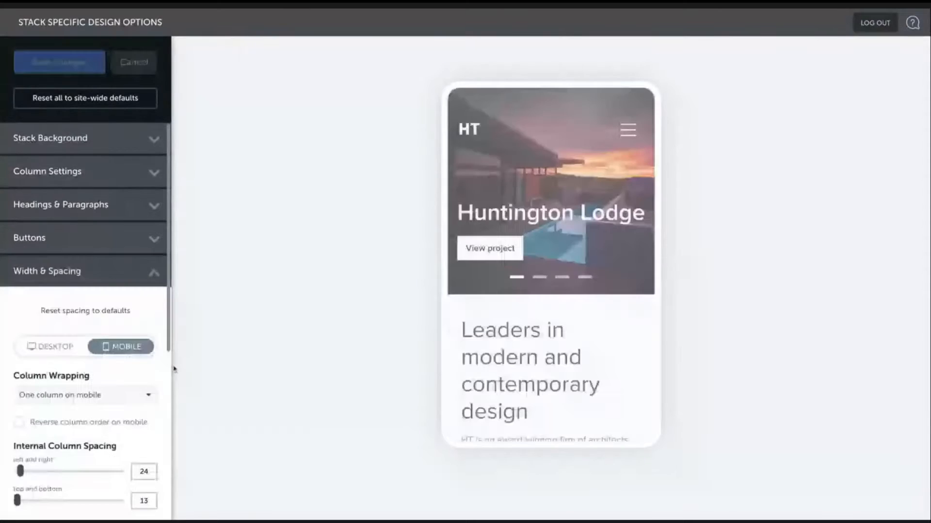
- Set the stack's mobile internal spacing to 500 at the top and 0 at the bottom
scroll(586, 302, "down", 5)
scroll(577, 305, "down", 10)
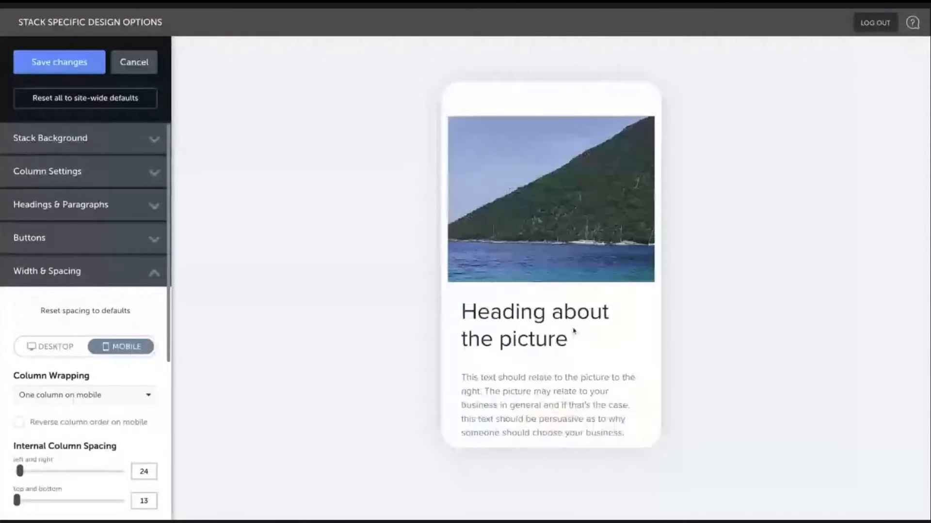
scroll(536, 299, "up", 2)
scroll(537, 299, "up", 1)
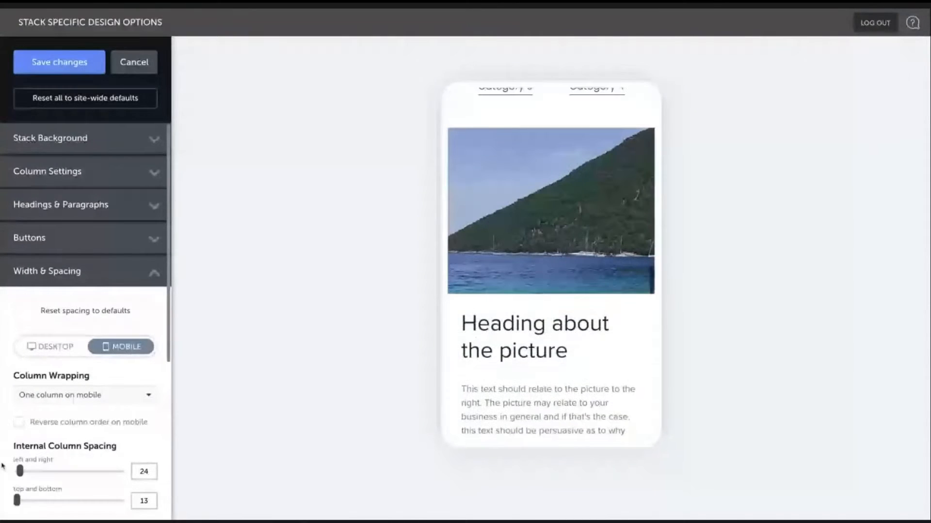
scroll(52, 468, "down", 1)
scroll(52, 468, "down", 2)
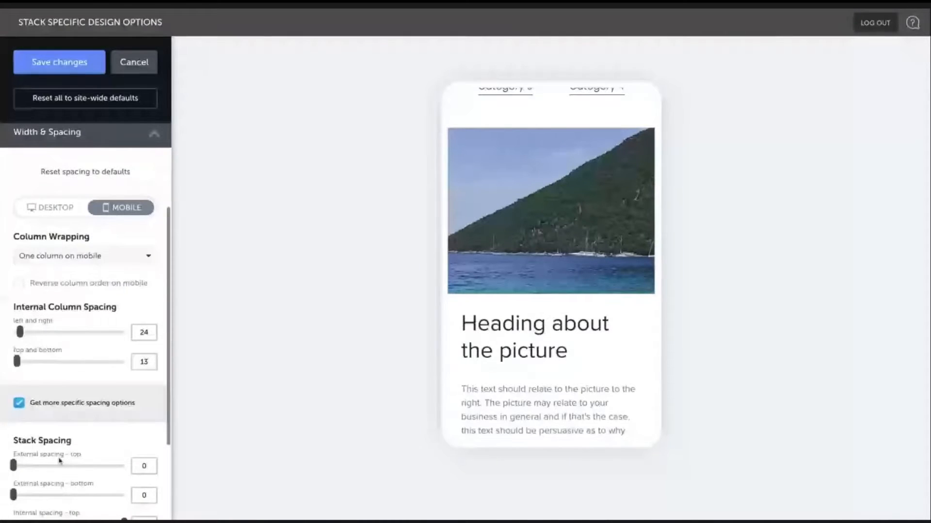
scroll(59, 461, "down", 2)
left_click_drag(123, 436, 37, 436)
left_click_drag(13, 465, 37, 465)
scroll(540, 267, "down", 1)
scroll(540, 268, "up", 1)
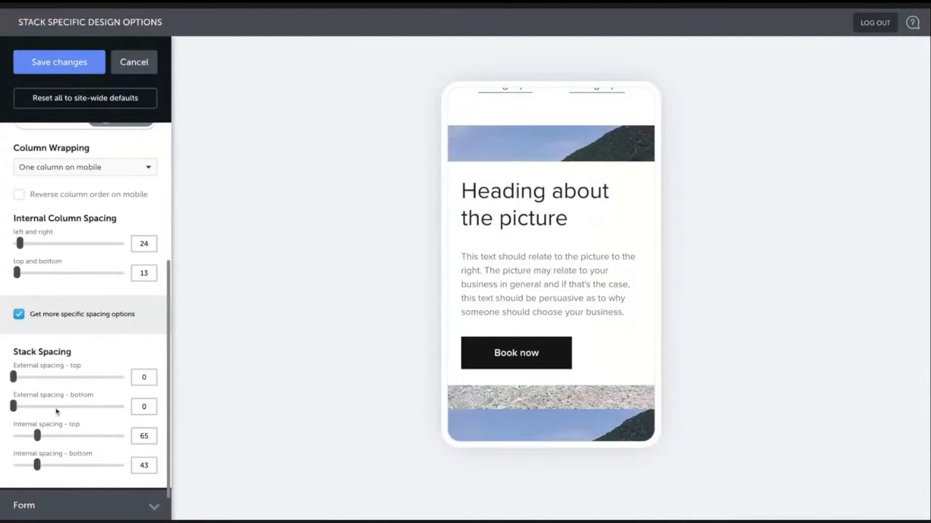
left_click_drag(37, 466, 88, 437)
left_click_drag(36, 467, 12, 467)
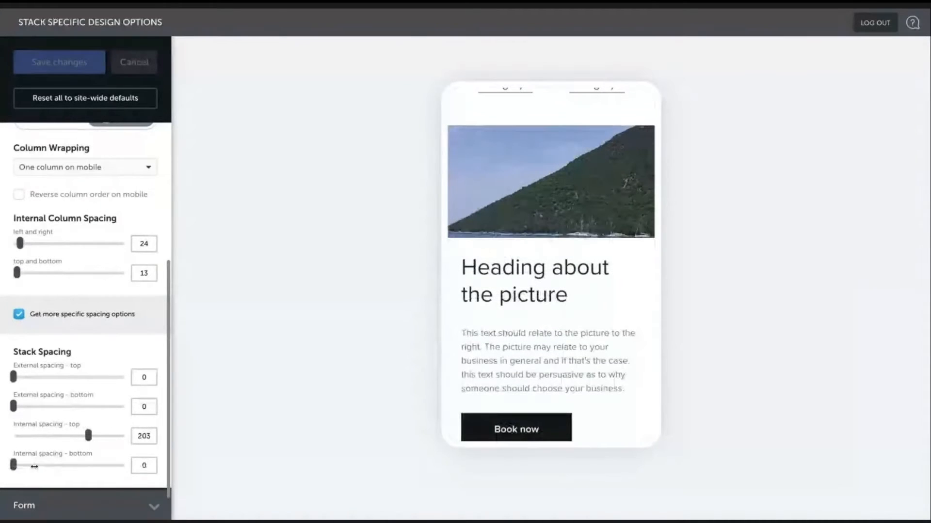
left_click_drag(87, 436, 124, 437)
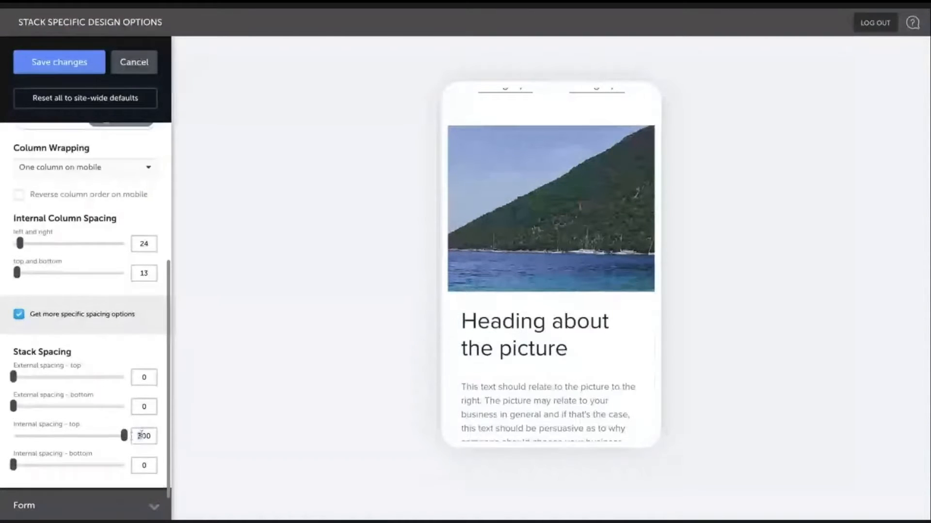
type("5")
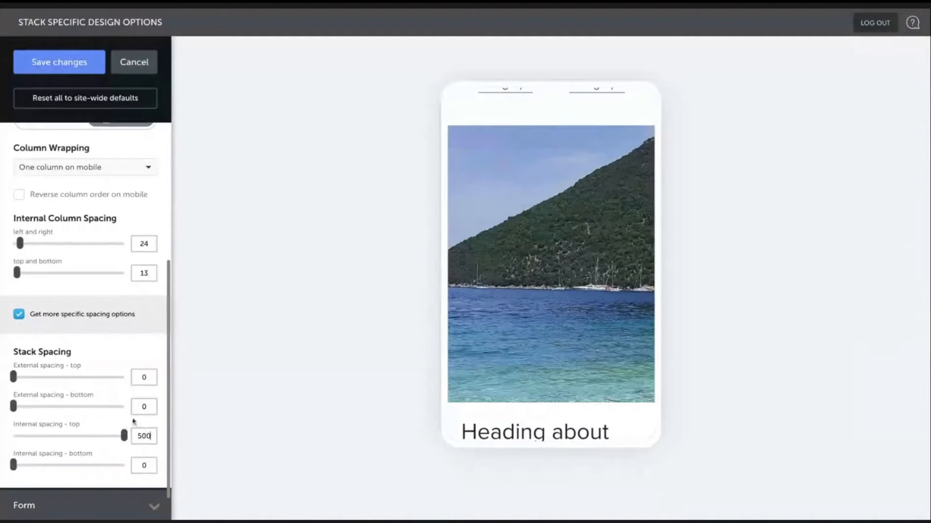
- Examine the stack in the mobile preview and check its desktop spacing settings
scroll(463, 390, "down", 4)
scroll(464, 394, "up", 4)
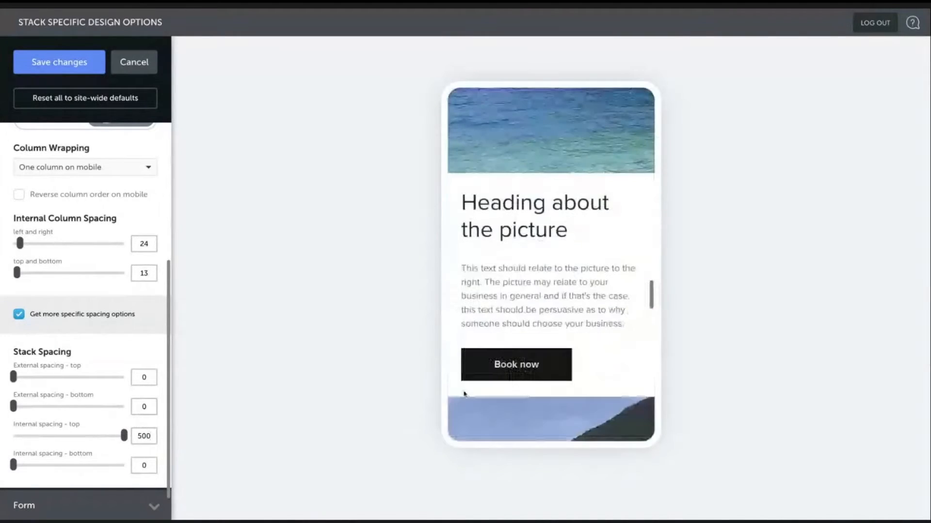
scroll(468, 394, "down", 3)
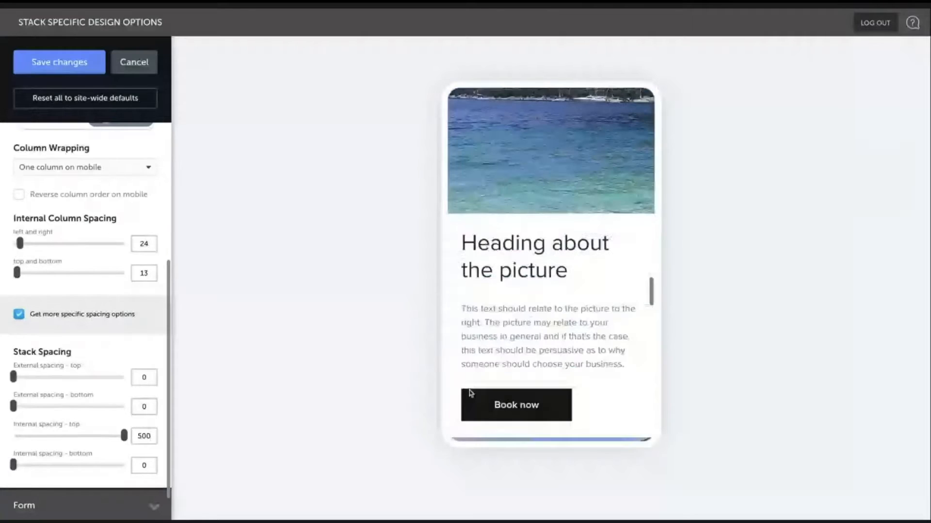
scroll(469, 392, "up", 1)
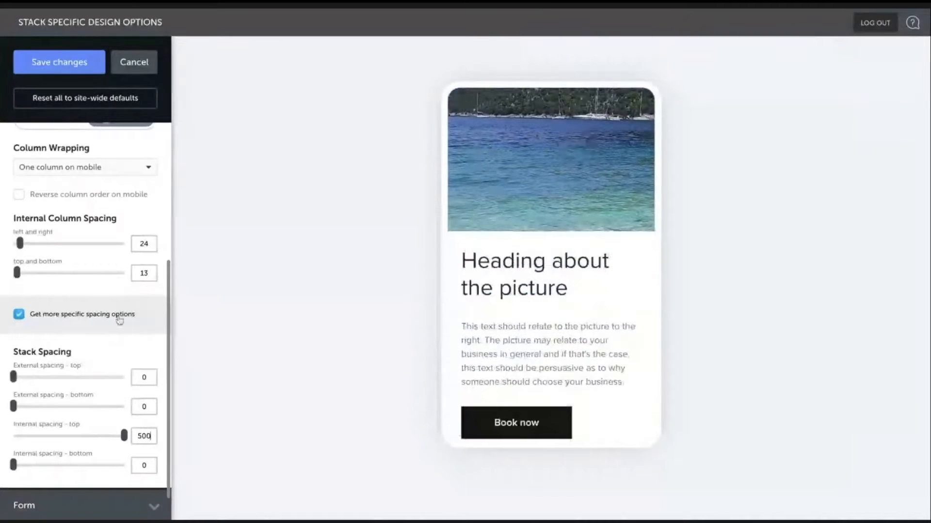
scroll(120, 321, "up", 1)
scroll(590, 266, "down", 3)
scroll(591, 265, "up", 1)
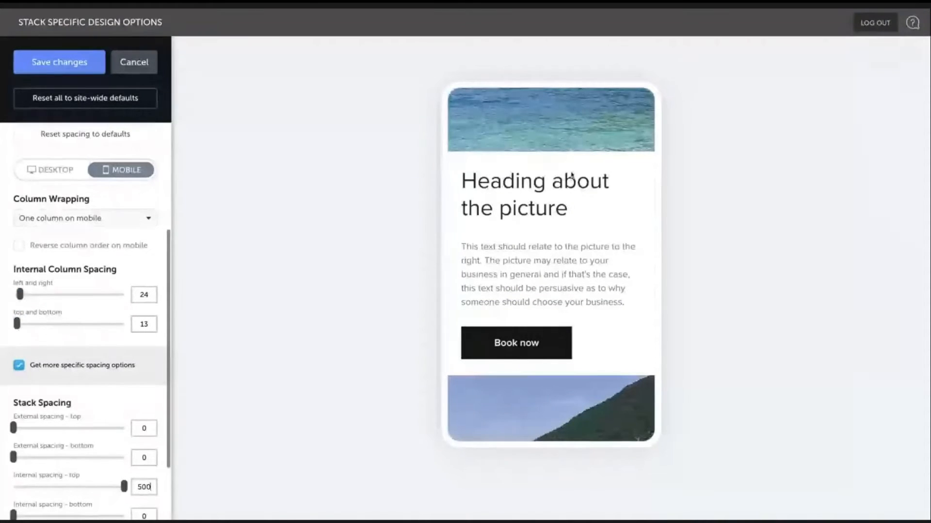
scroll(573, 171, "up", 2)
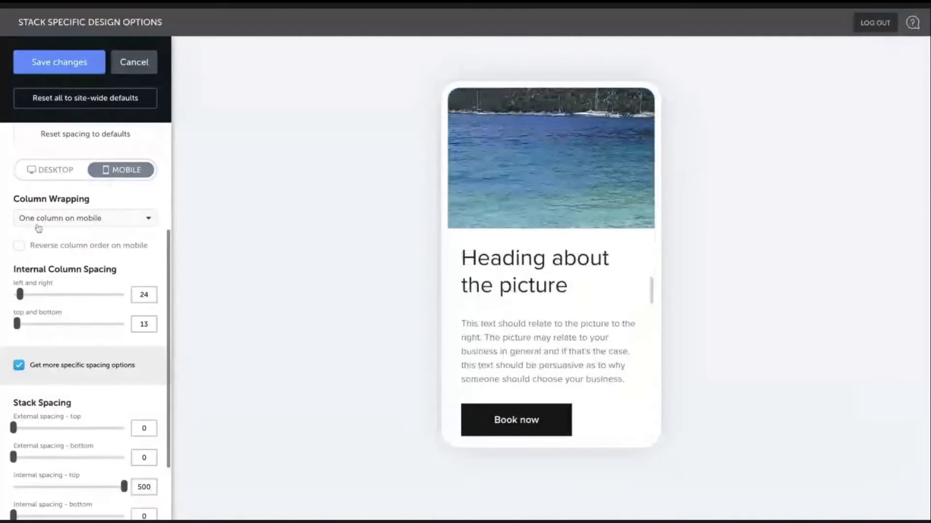
scroll(71, 235, "up", 1)
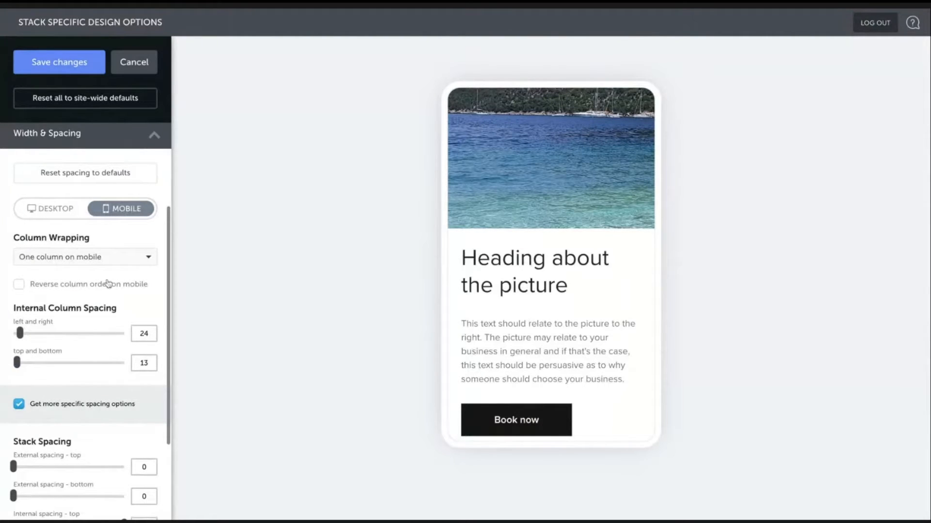
scroll(620, 291, "up", 3)
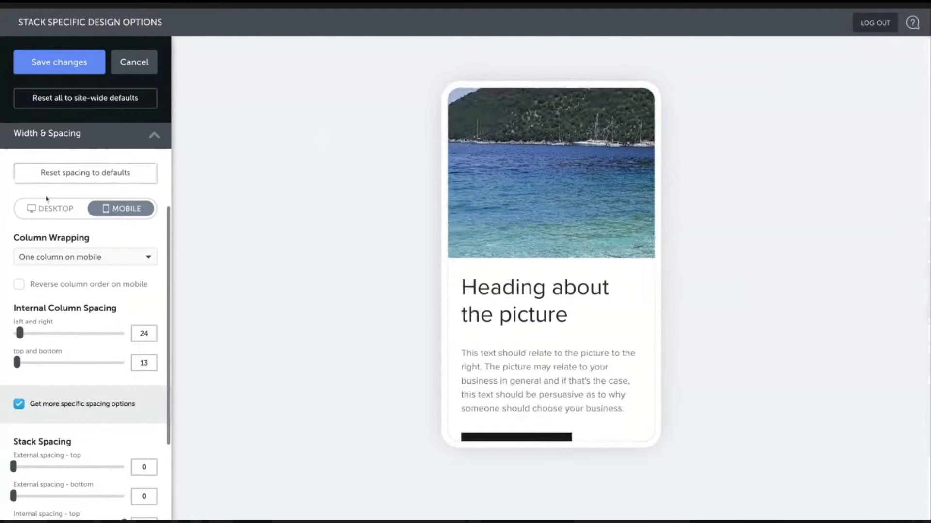
left_click(47, 212)
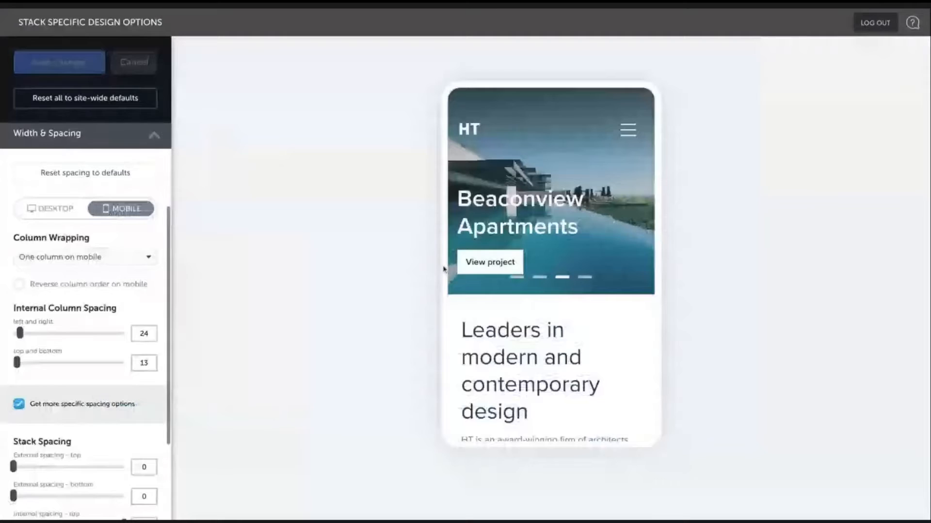
scroll(534, 284, "down", 15)
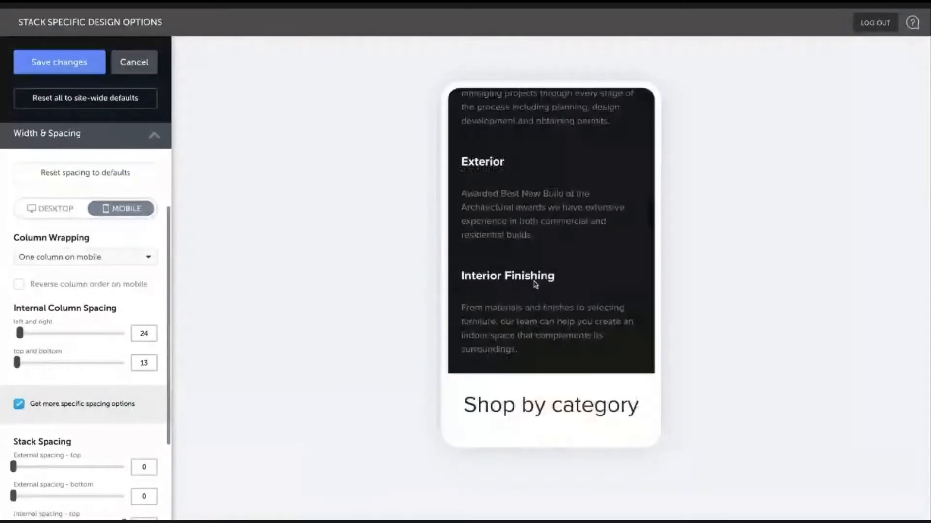
- Scroll through the mobile preview to examine the picture stack with its new spacing
scroll(534, 284, "down", 4)
scroll(535, 286, "down", 2)
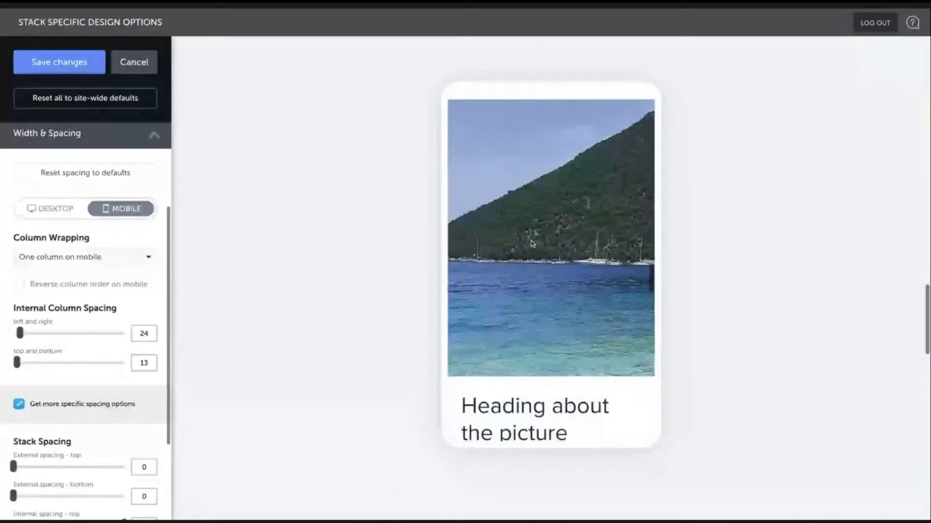
scroll(536, 244, "down", 3)
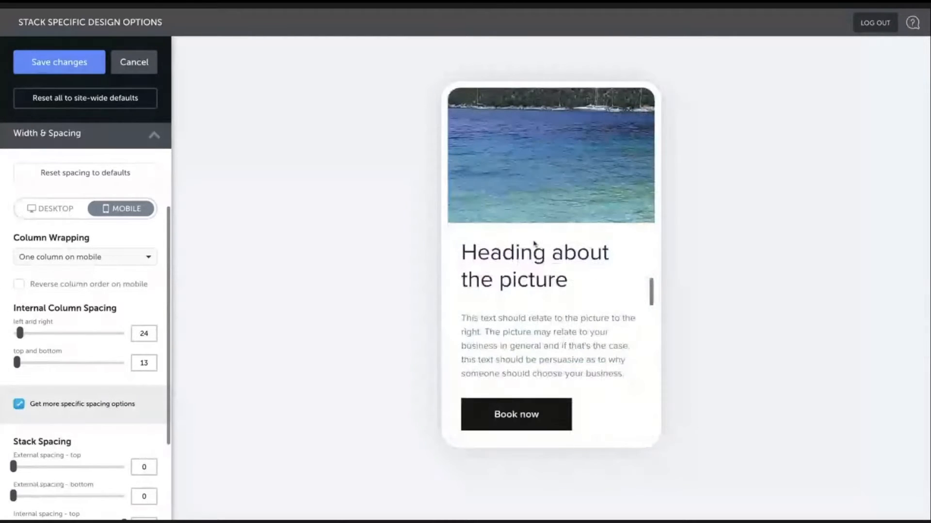
scroll(69, 474, "down", 3)
scroll(69, 474, "down", 1)
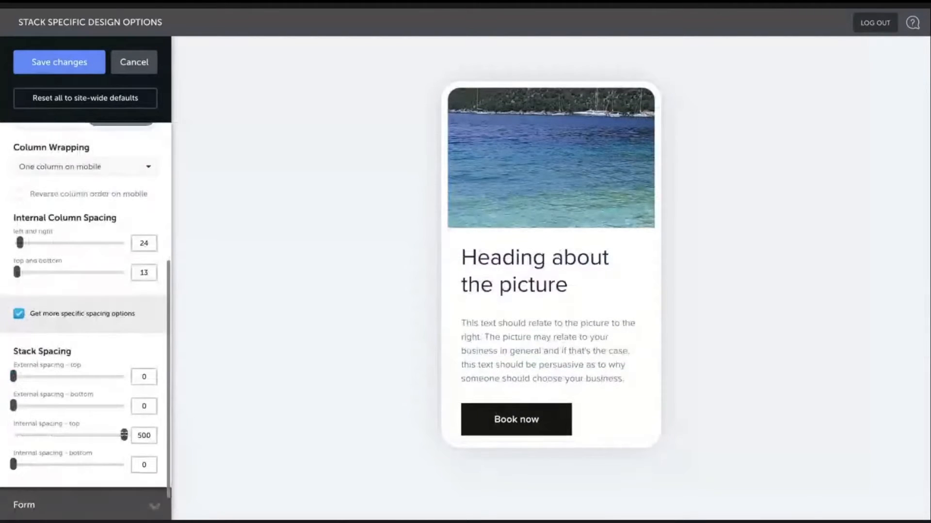
- Try the stack's mobile internal spacing at 0 top and 500 bottom and review it in the mobile preview
left_click_drag(26, 461, 13, 435)
scroll(588, 283, "up", 3)
double_click(140, 468)
type("500")
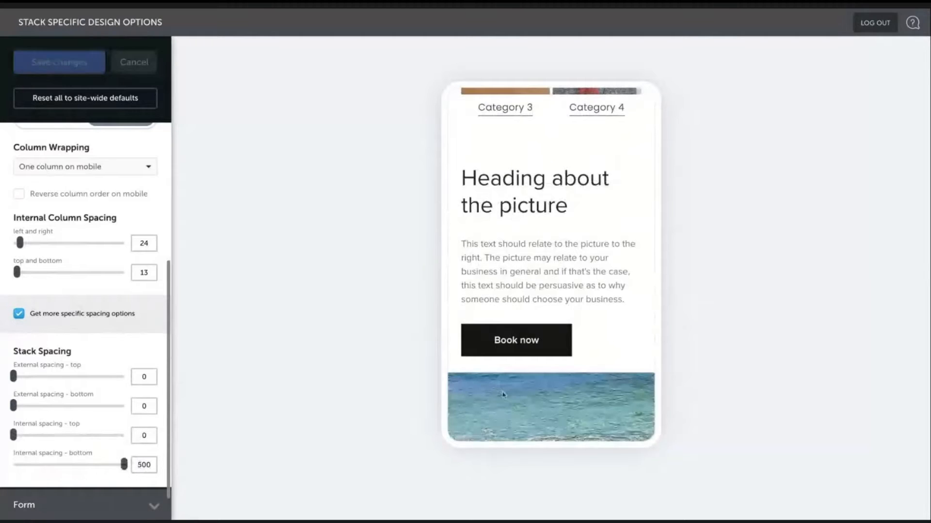
scroll(502, 395, "down", 5)
scroll(557, 388, "up", 4)
scroll(570, 384, "down", 1)
scroll(569, 384, "up", 2)
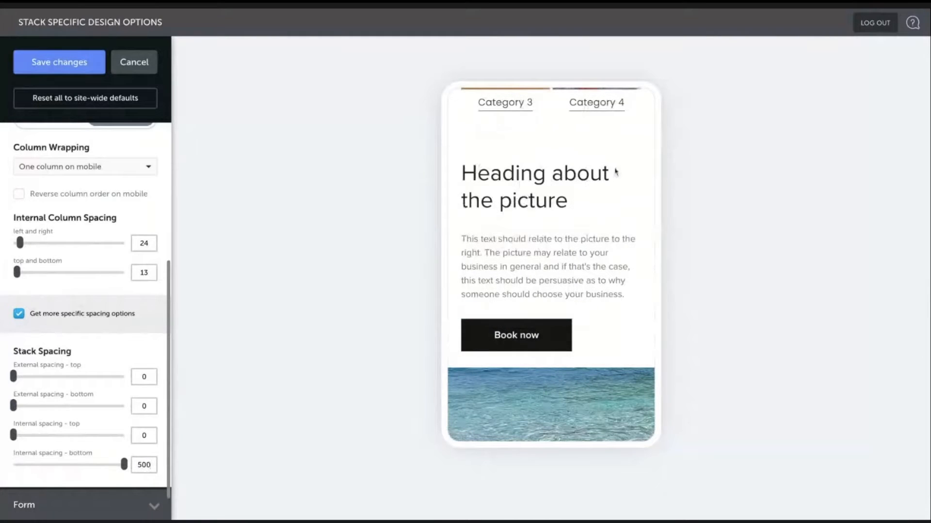
scroll(557, 339, "down", 1)
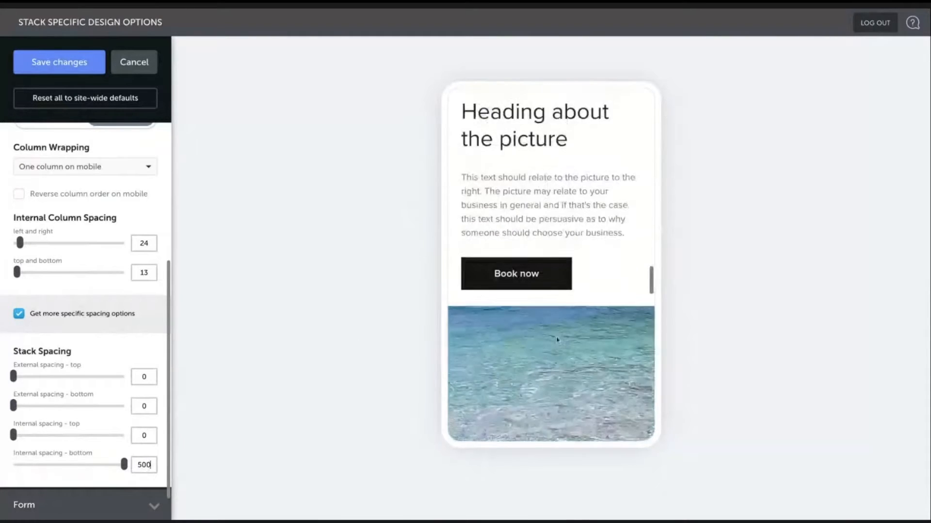
scroll(557, 339, "down", 2)
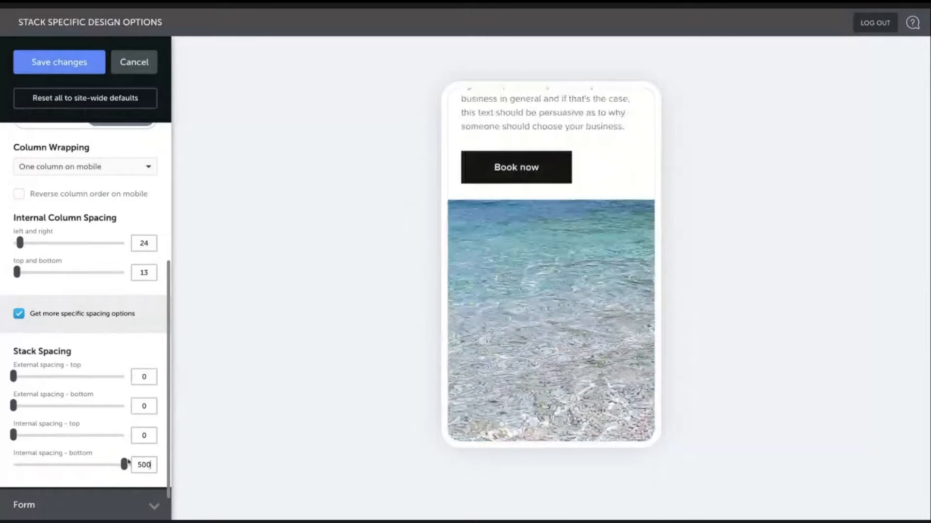
- Restore the mobile internal spacing to 500 top and 0 bottom and save the stack's design options
left_click_drag(124, 465, 124, 435)
left_click_drag(21, 464, 13, 465)
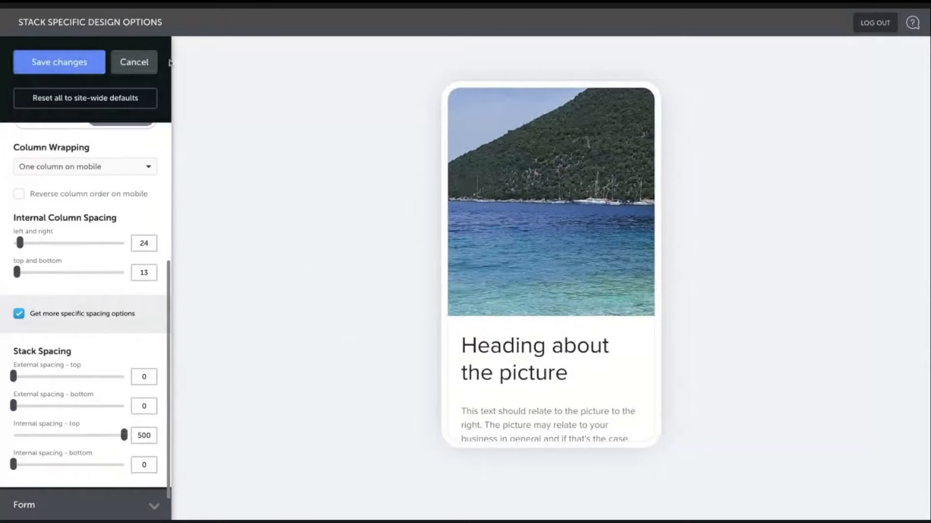
left_click(47, 68)
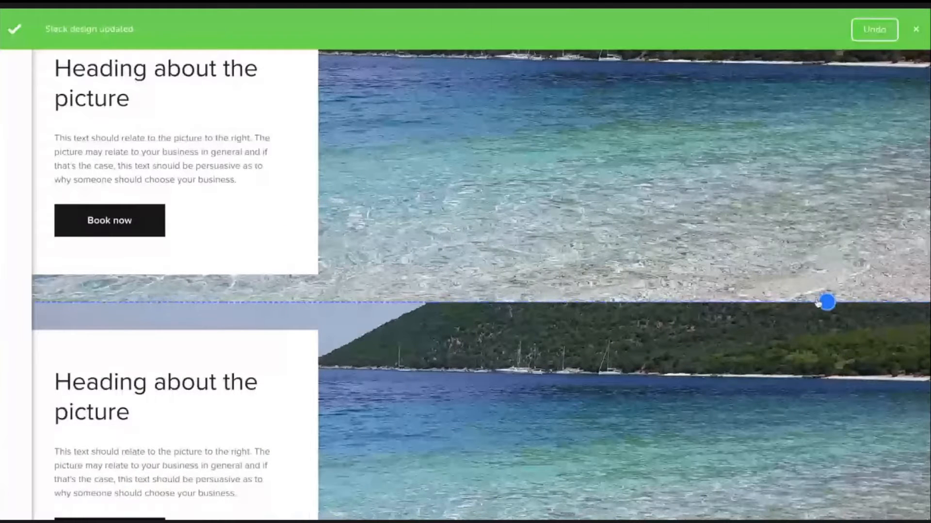
- Add a new preset stack below the picture stack and open its mobile Width & Spacing design options
left_click(819, 303)
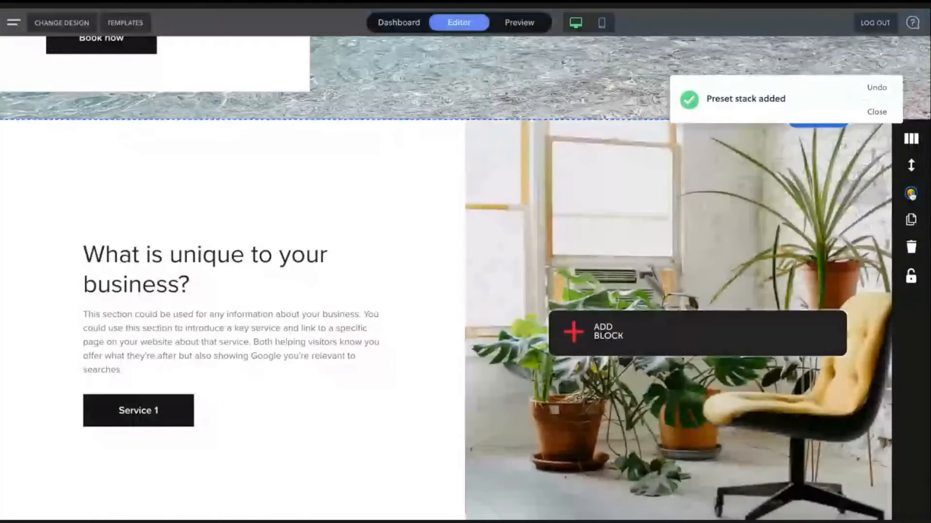
left_click(911, 194)
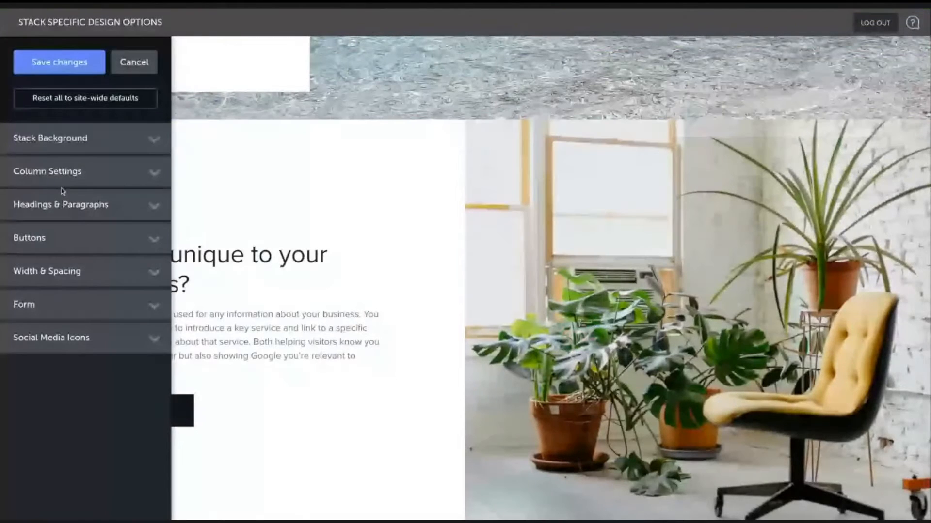
left_click(92, 271)
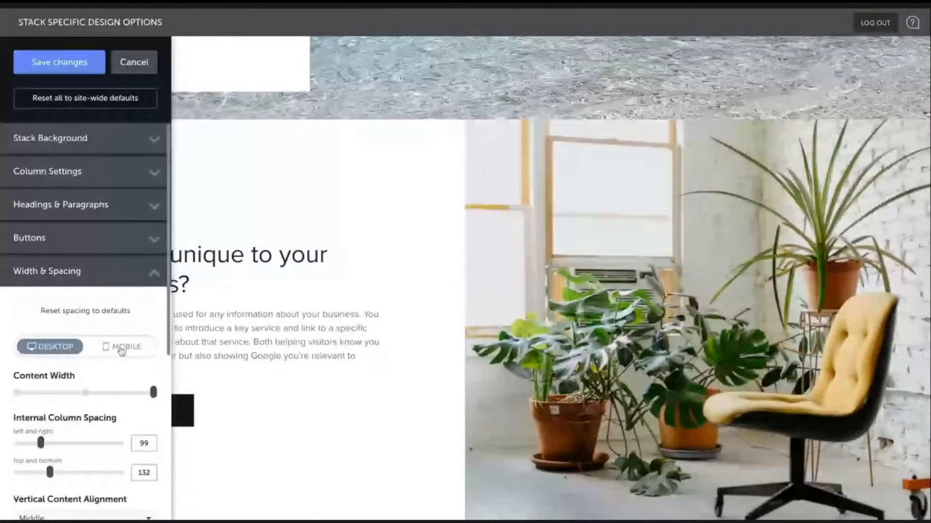
left_click(121, 347)
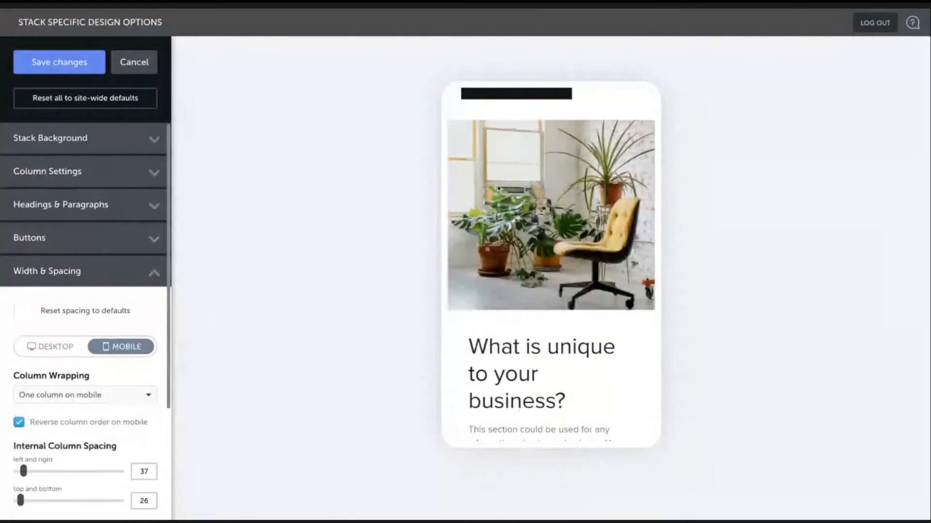
- Try two columns on mobile for the new stack's column wrapping, returning it to one column
scroll(571, 166, "down", 1)
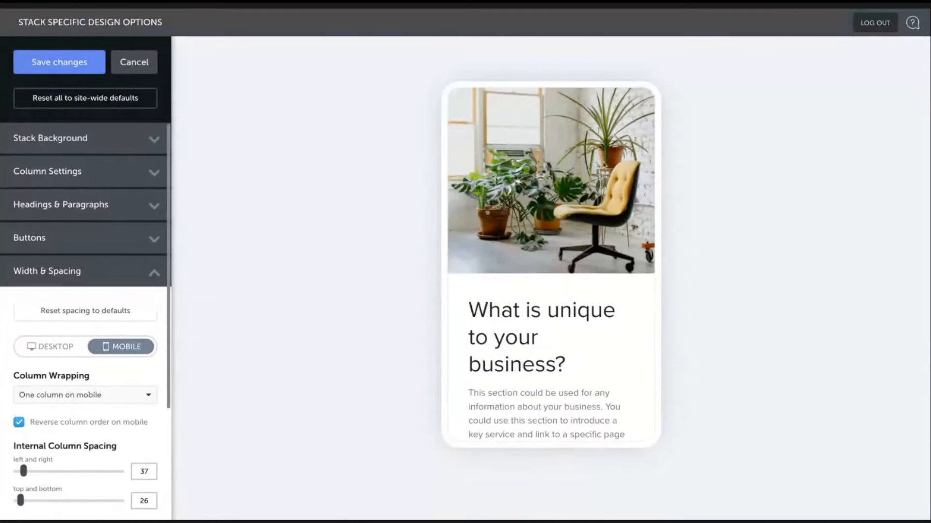
scroll(498, 191, "up", 1)
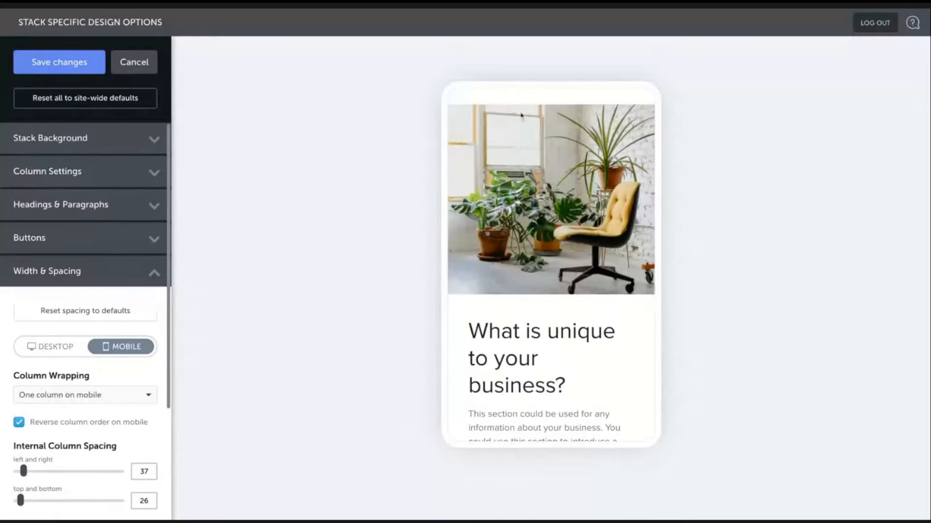
scroll(569, 336, "down", 2)
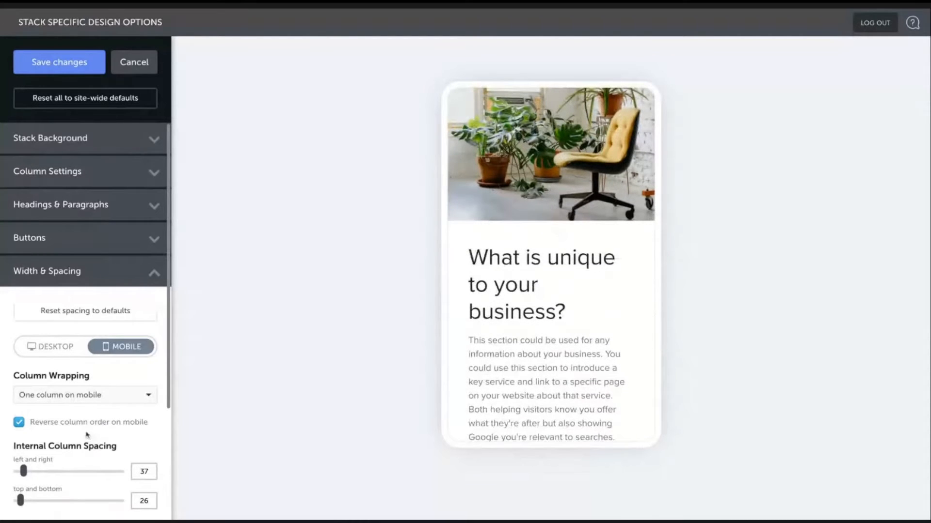
left_click(57, 398)
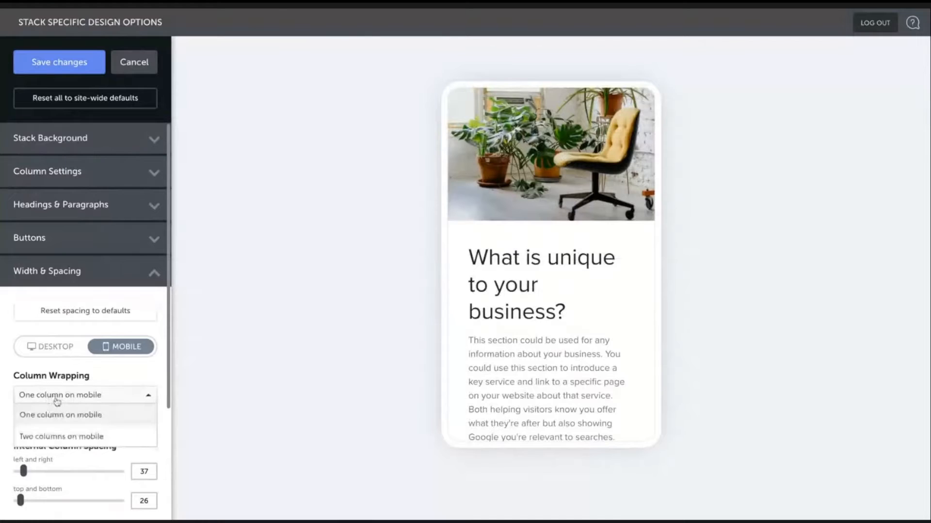
left_click(58, 437)
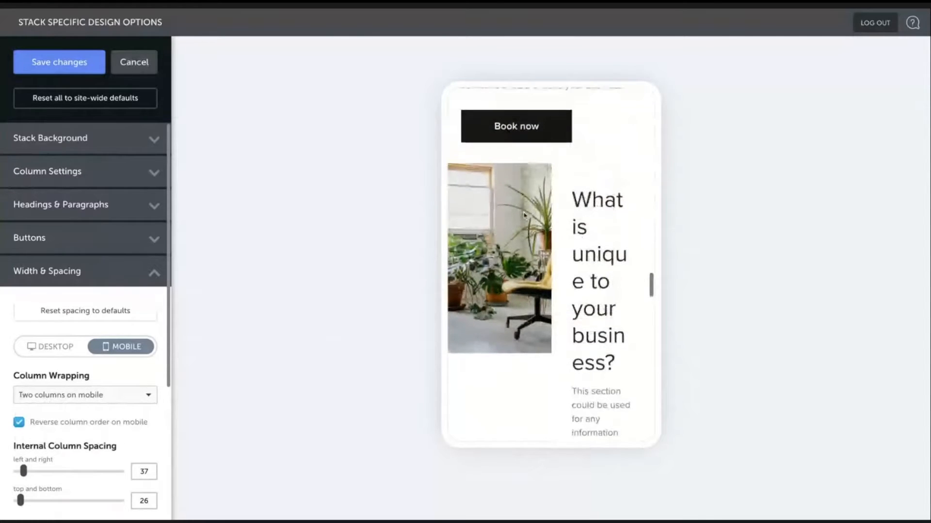
scroll(525, 217, "down", 1)
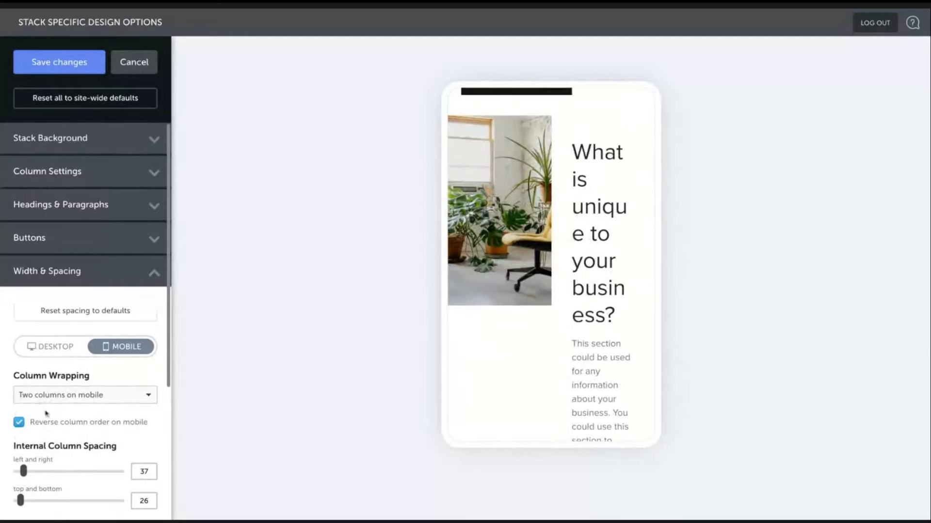
left_click(92, 400)
left_click(78, 414)
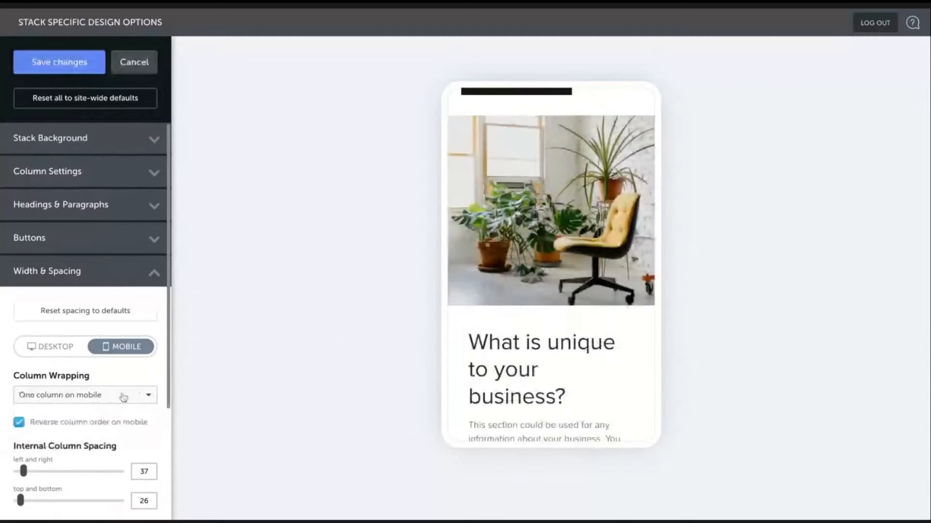
- Scroll through the mobile preview to examine the new stack's image and text layout
scroll(120, 397, "down", 2)
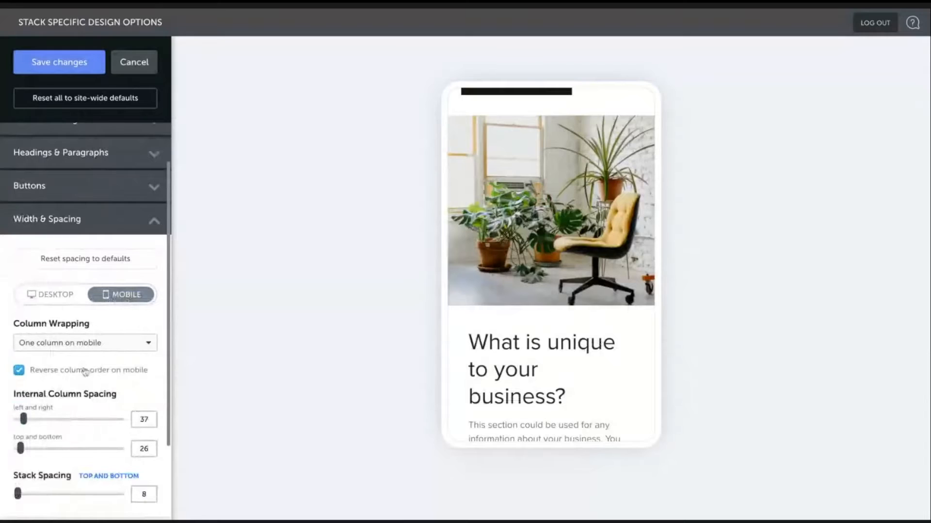
scroll(534, 307, "down", 1)
scroll(534, 307, "up", 2)
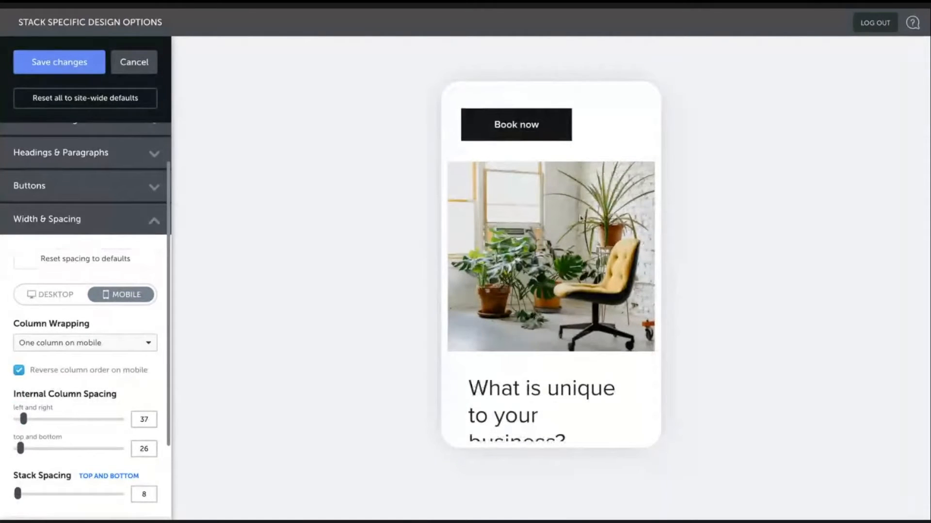
scroll(543, 283, "down", 2)
scroll(543, 283, "down", 4)
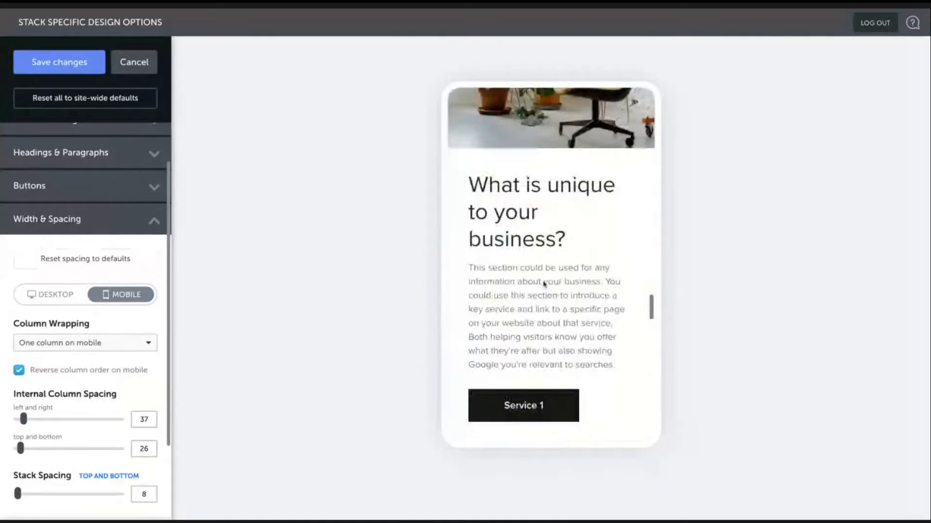
scroll(543, 283, "up", 3)
scroll(543, 283, "up", 2)
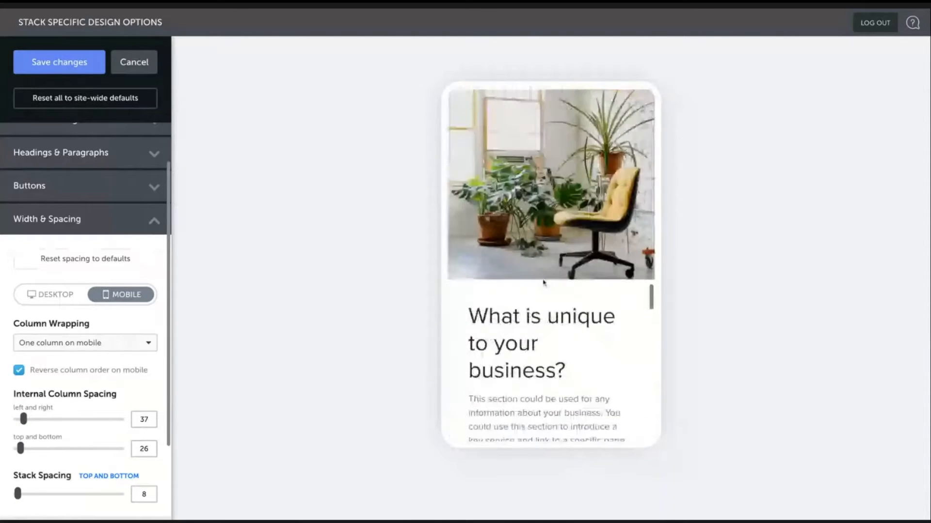
scroll(543, 282, "up", 1)
scroll(544, 283, "down", 4)
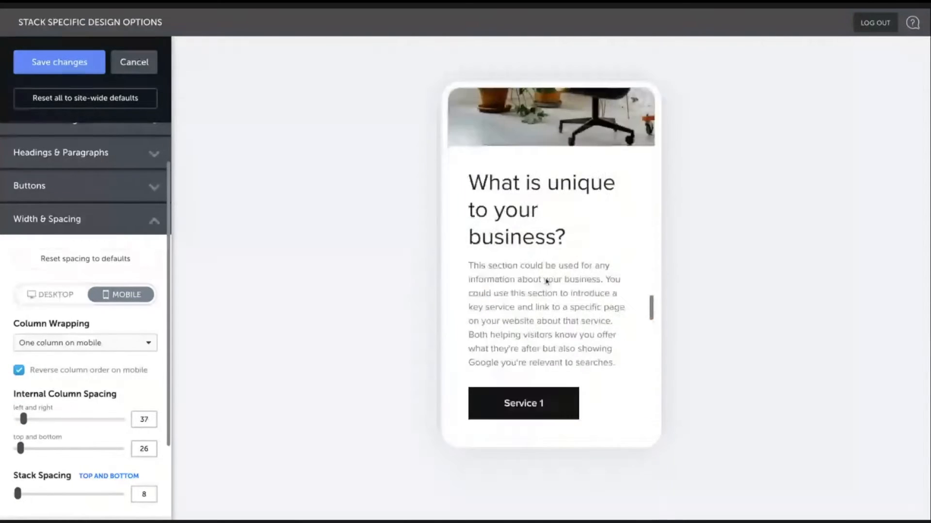
scroll(546, 281, "down", 6)
scroll(546, 281, "up", 6)
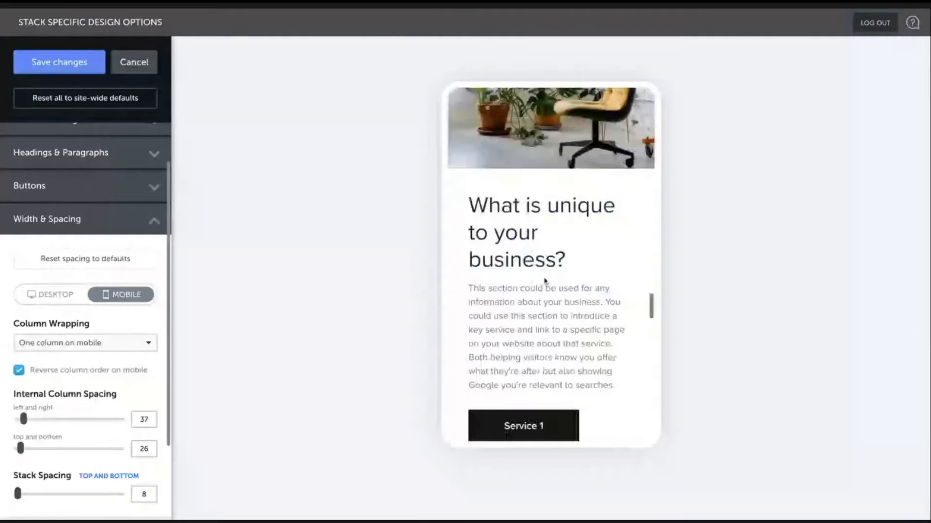
scroll(544, 281, "up", 1)
- Try turning off reverse column order on mobile, review the preview, and turn it back on
left_click(34, 370)
scroll(536, 240, "down", 5)
scroll(541, 240, "up", 1)
scroll(544, 240, "down", 1)
scroll(543, 240, "down", 8)
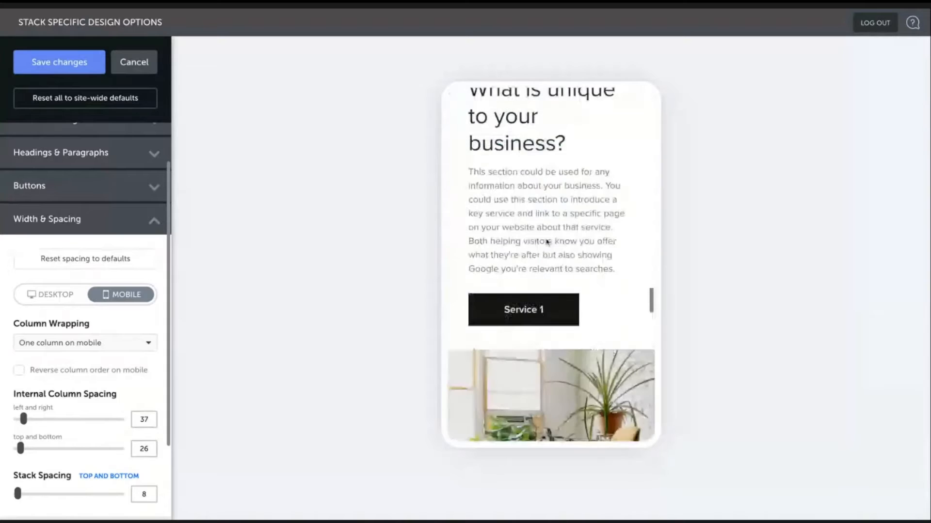
scroll(548, 242, "down", 4)
scroll(546, 239, "up", 8)
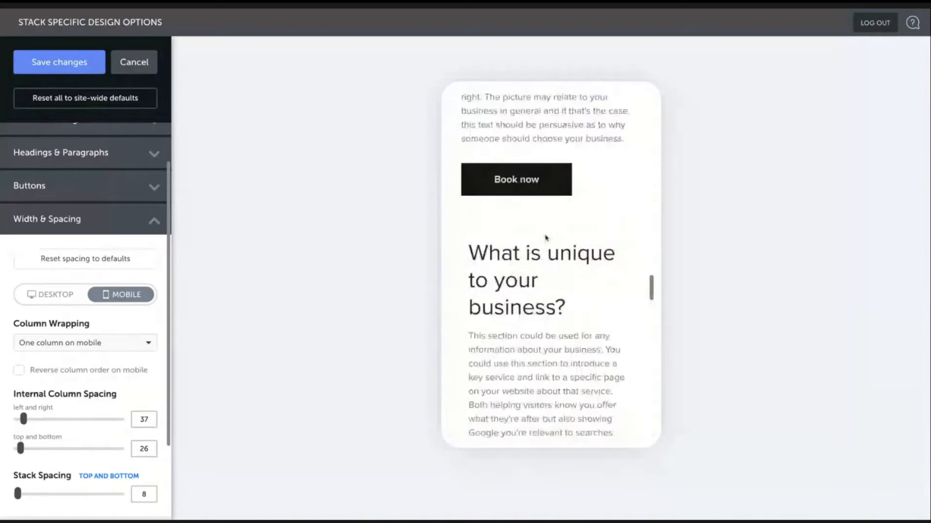
scroll(546, 238, "up", 2)
scroll(546, 238, "down", 3)
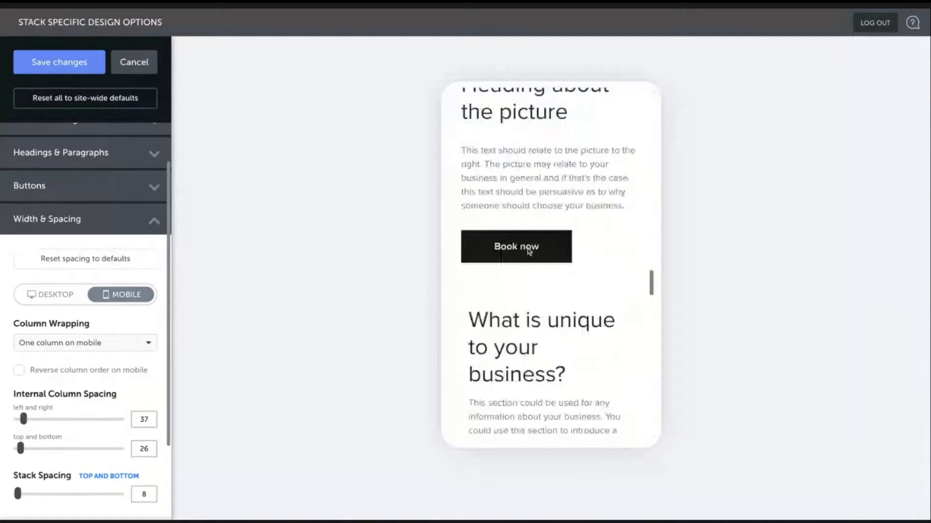
left_click(34, 374)
- Scroll through the mobile preview to compare the picture stack and the new stack
scroll(591, 181, "up", 2)
scroll(591, 182, "up", 1)
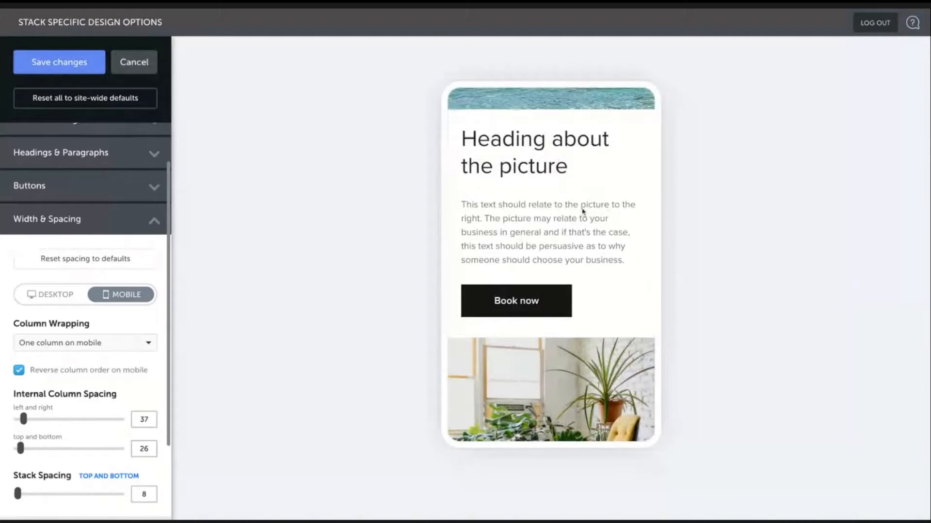
scroll(583, 211, "down", 5)
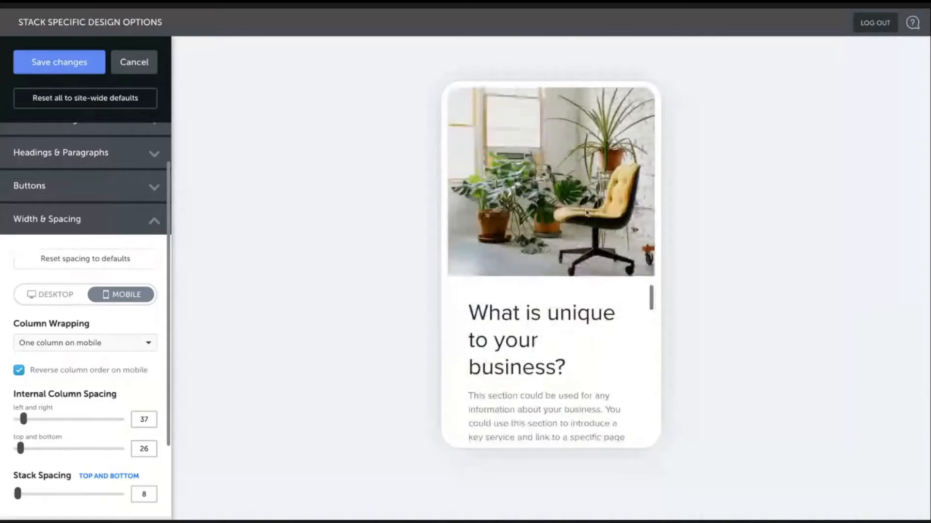
scroll(586, 212, "up", 3)
scroll(586, 212, "up", 3)
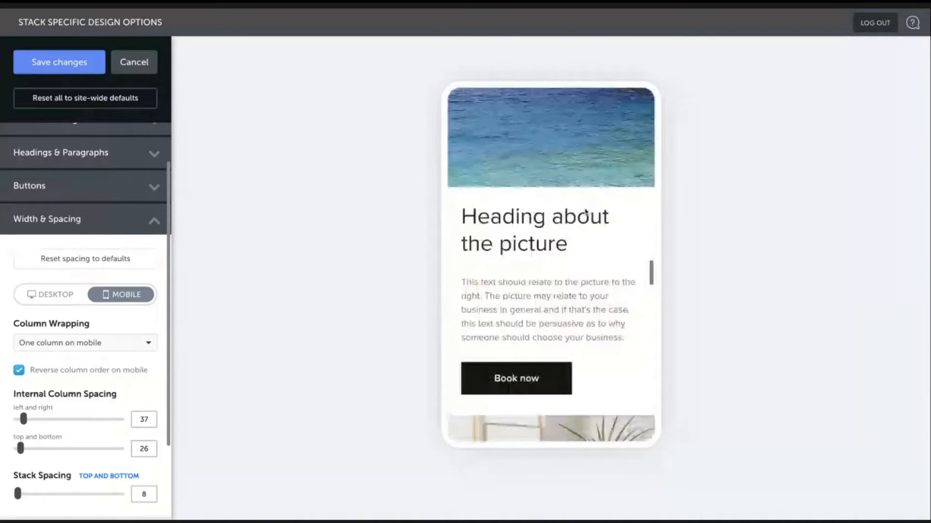
scroll(586, 212, "down", 1)
scroll(586, 212, "down", 1)
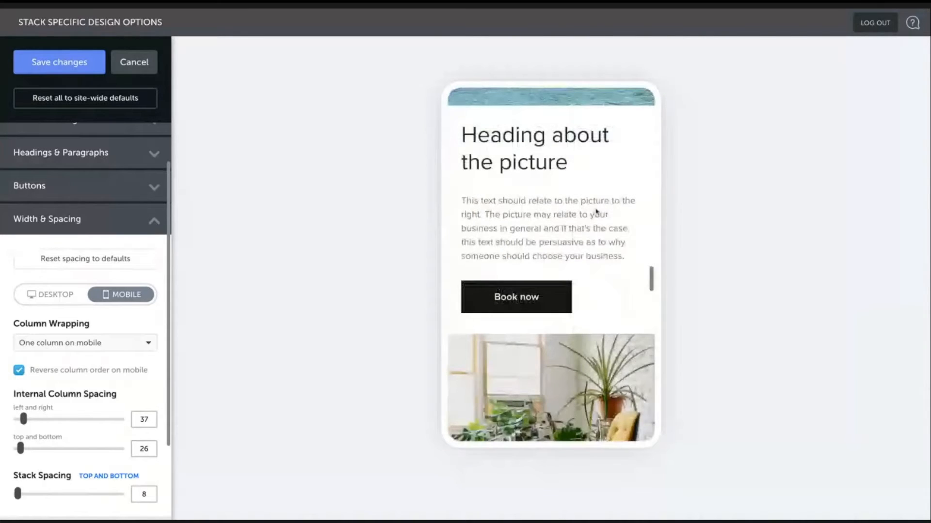
scroll(603, 211, "down", 3)
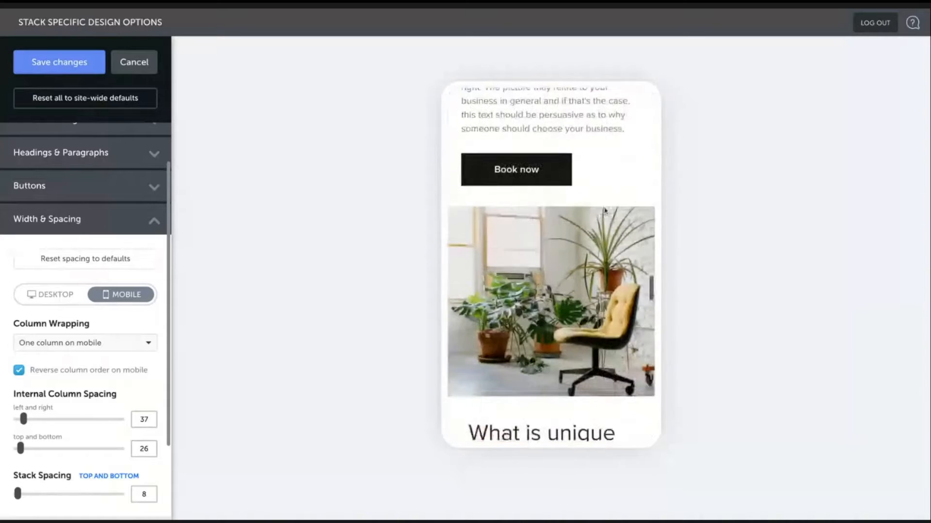
scroll(604, 210, "down", 6)
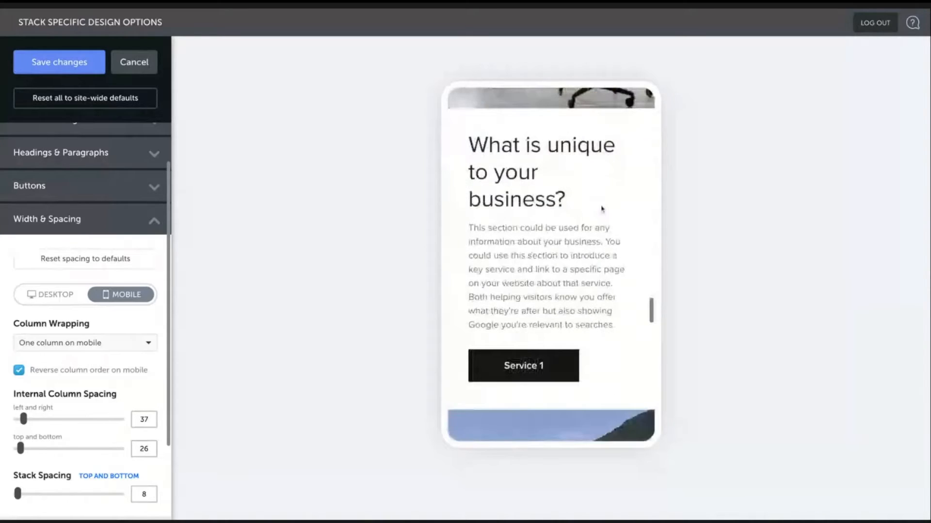
- Scroll through the mobile preview to review the stack's heading and paragraph text
scroll(601, 209, "up", 1)
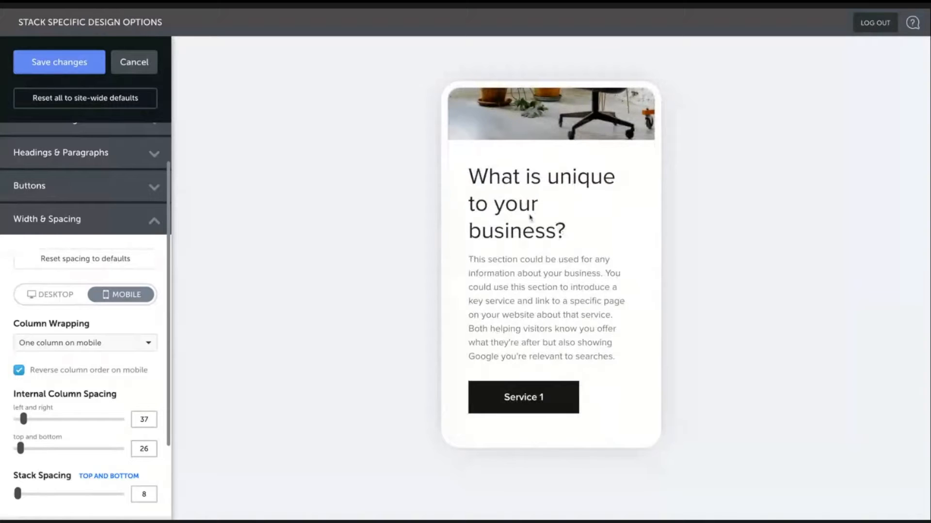
scroll(531, 181, "down", 1)
scroll(532, 182, "down", 1)
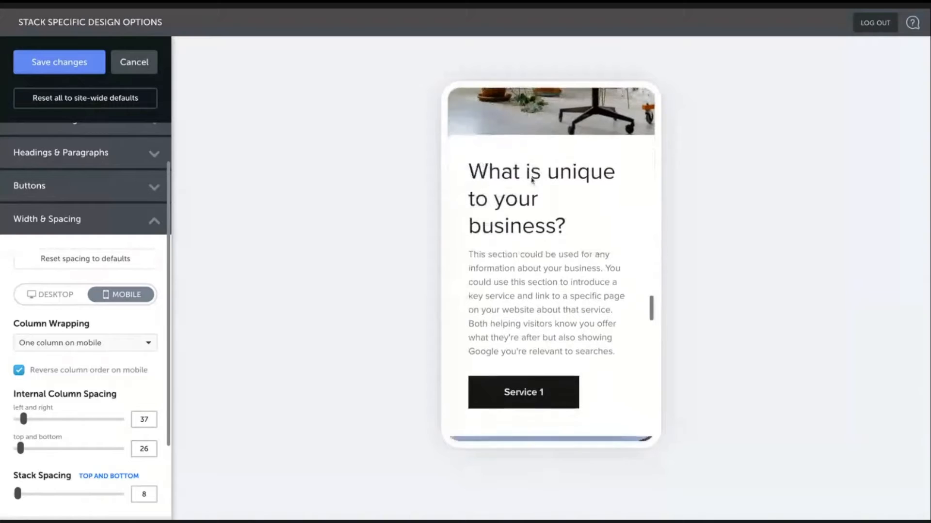
scroll(106, 210, "up", 1)
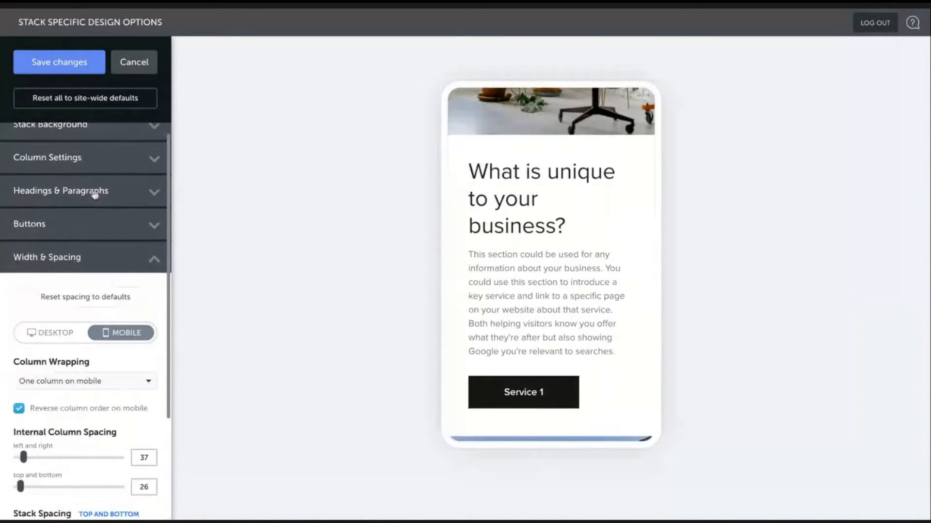
- Set the stack's mobile medium heading size to 32px
left_click(96, 194)
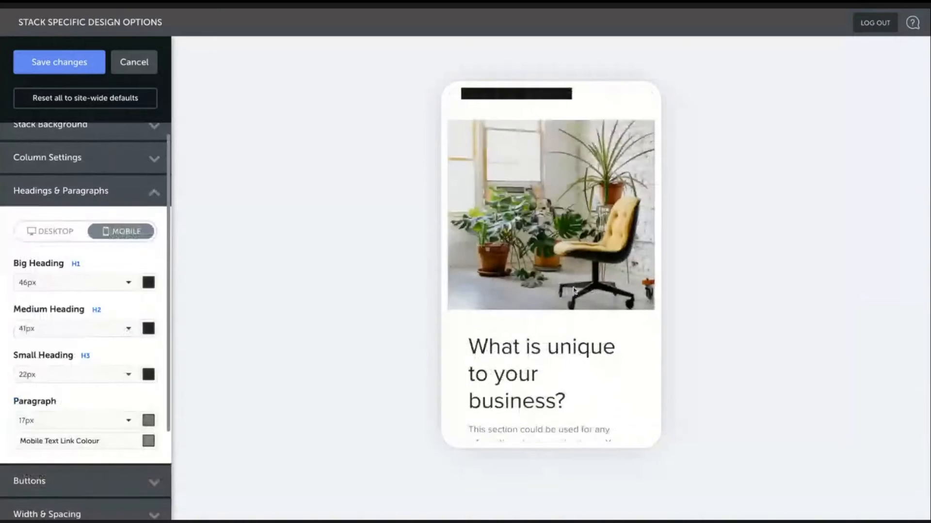
scroll(575, 291, "up", 2)
scroll(574, 291, "down", 3)
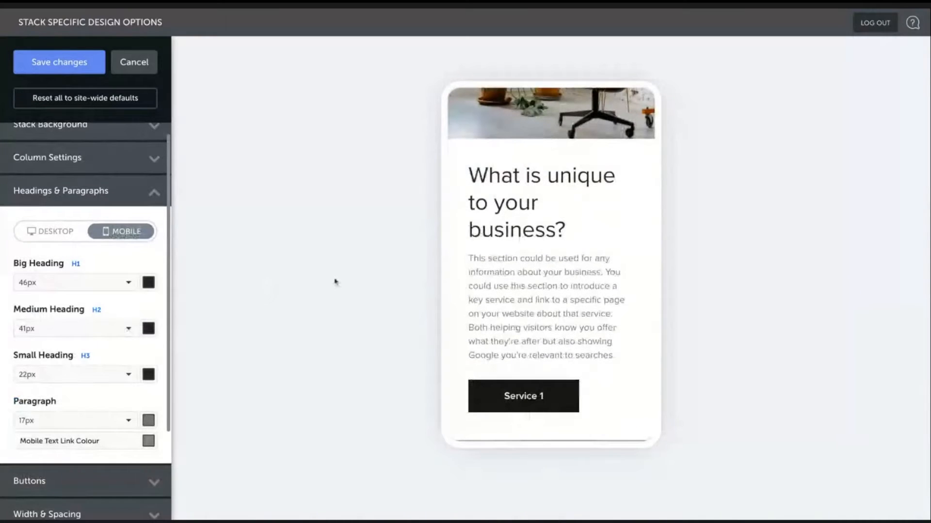
left_click(94, 335)
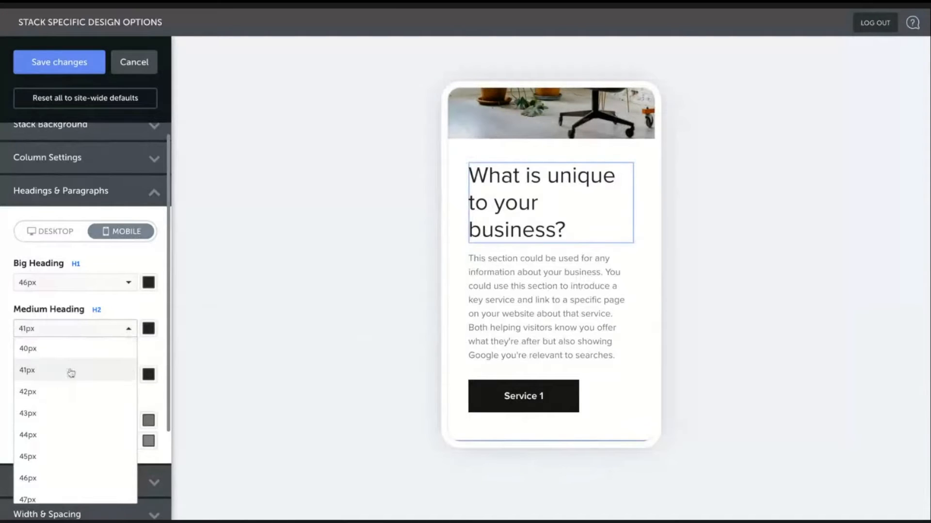
left_click(94, 330)
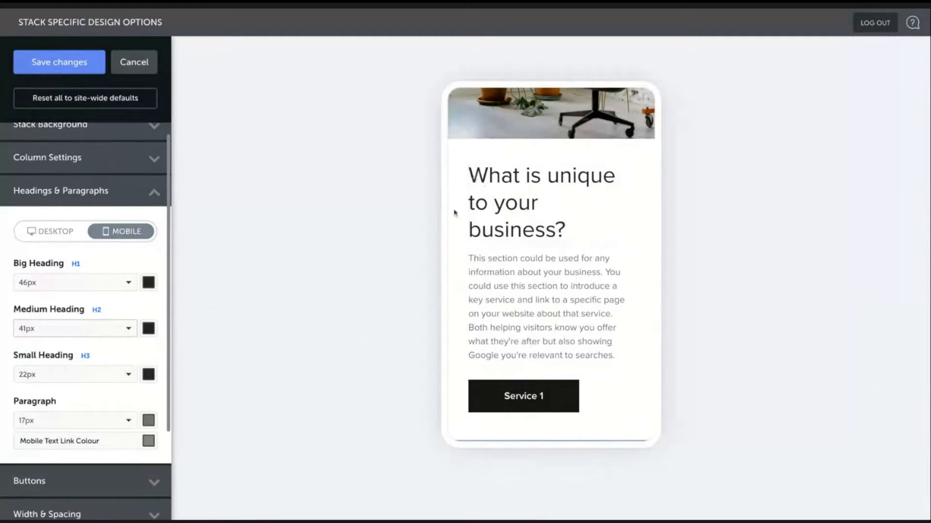
left_click(117, 332)
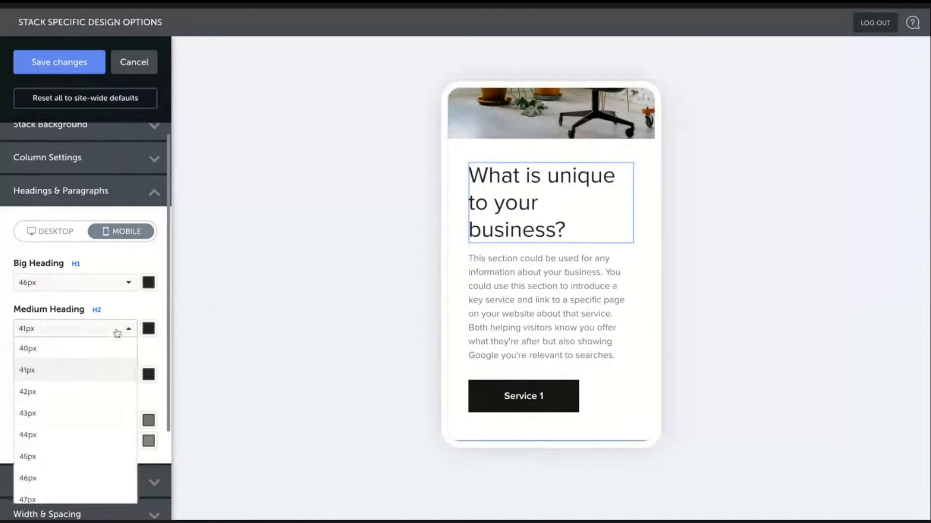
scroll(96, 392, "up", 4)
scroll(94, 388, "up", 3)
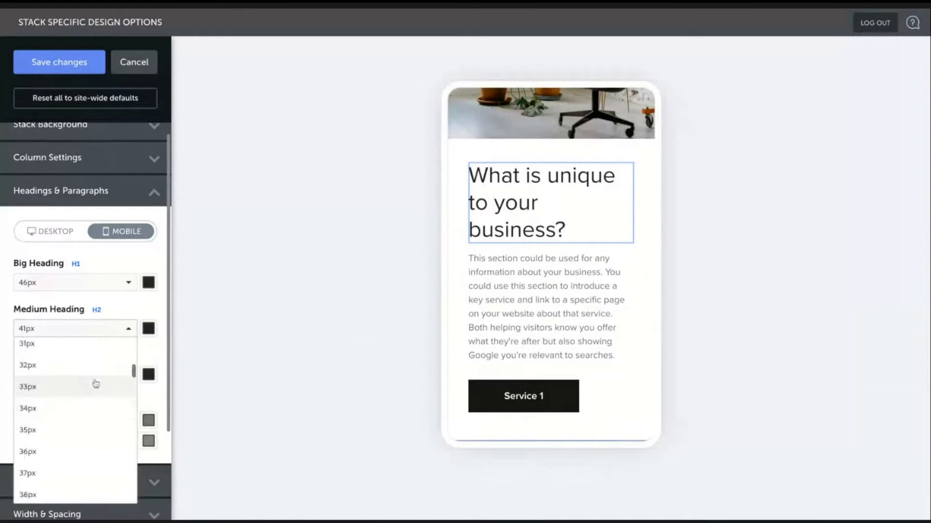
left_click(71, 359)
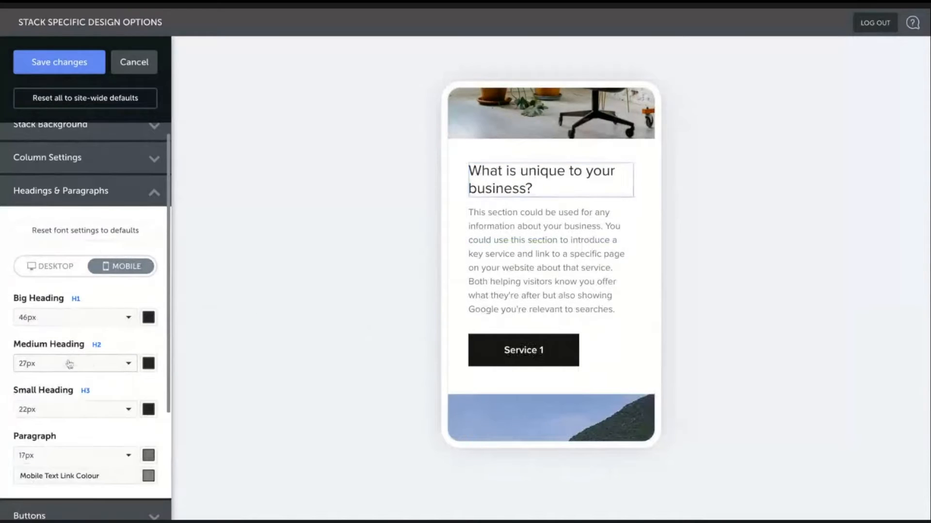
left_click(88, 367)
scroll(96, 405, "down", 1)
left_click(46, 438)
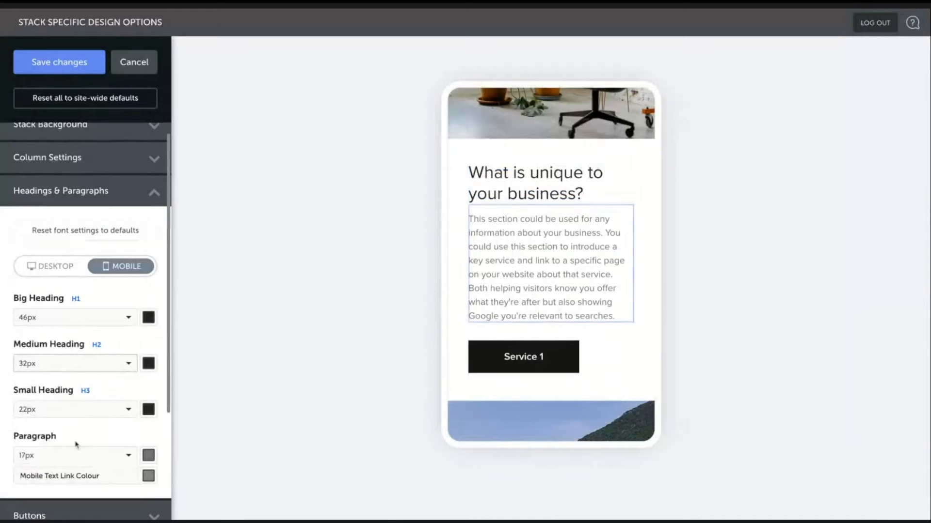
- Set the stack's mobile paragraph size to 15px
left_click(75, 458)
left_click(61, 484)
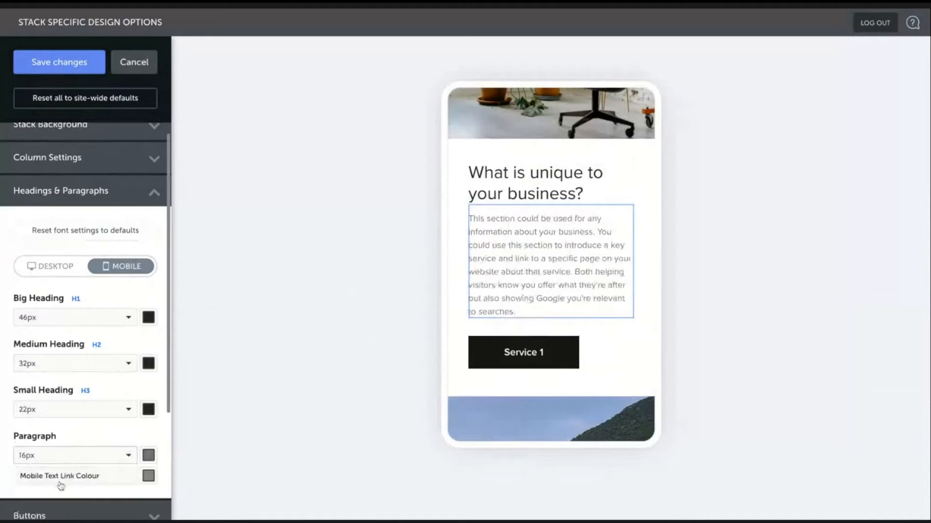
left_click(68, 458)
left_click(61, 477)
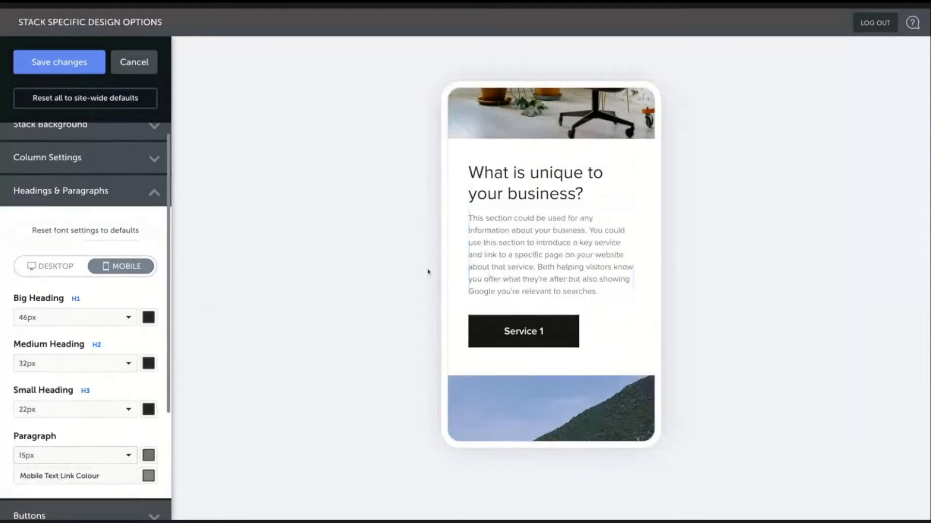
- Scroll the mobile preview and settings to review the resized text
scroll(572, 231, "up", 2)
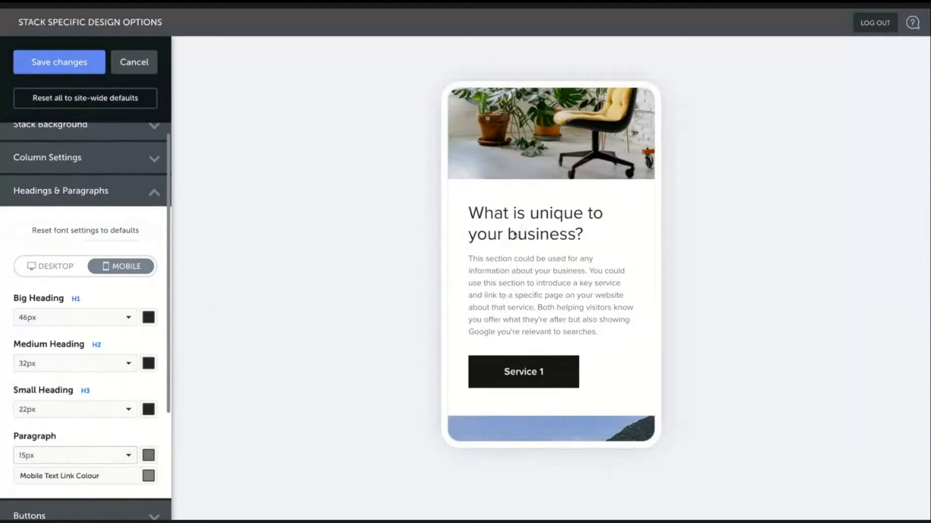
scroll(89, 327, "down", 1)
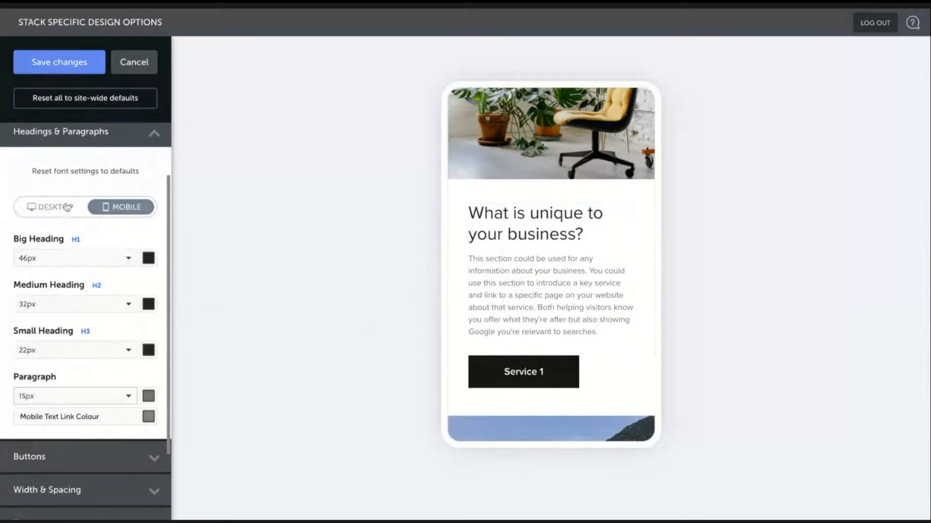
scroll(107, 430, "down", 2)
scroll(104, 246, "down", 1)
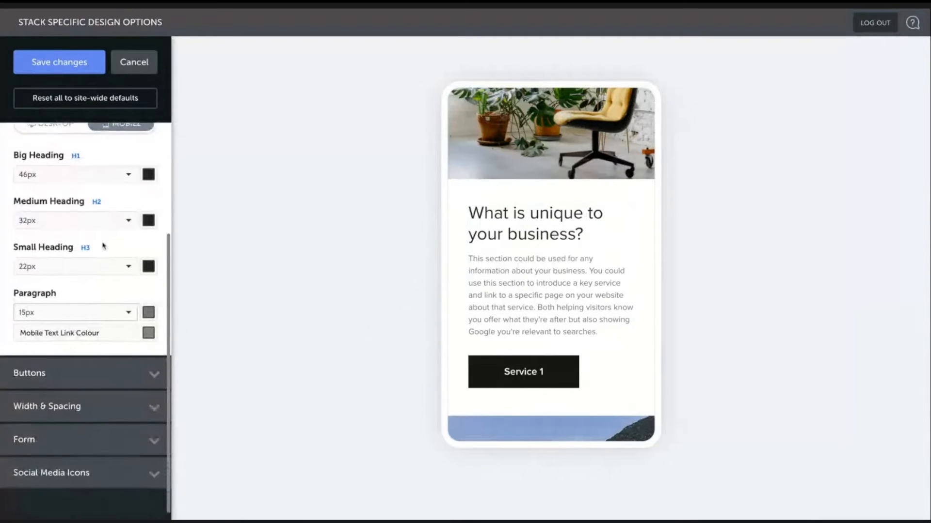
scroll(141, 181, "up", 1)
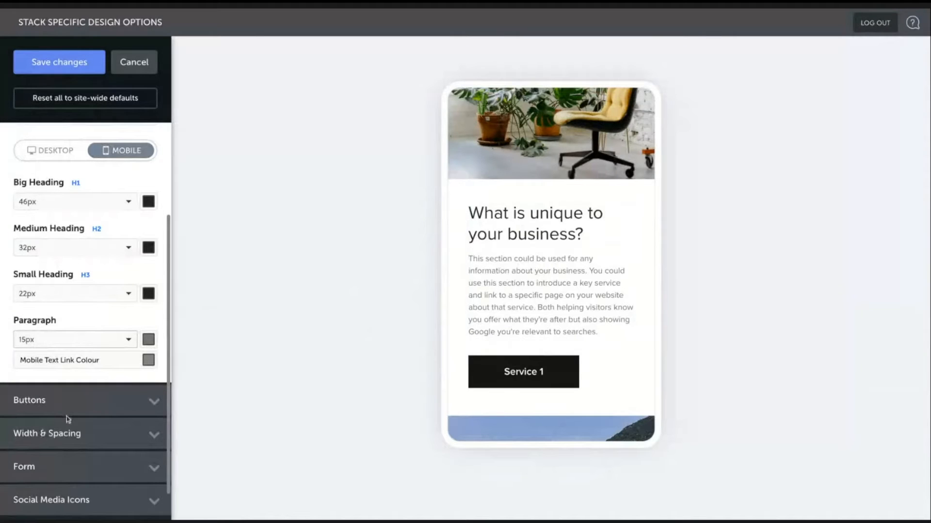
- Set the mobile internal column spacing to 22 left and right and 6 top and bottom
left_click(80, 433)
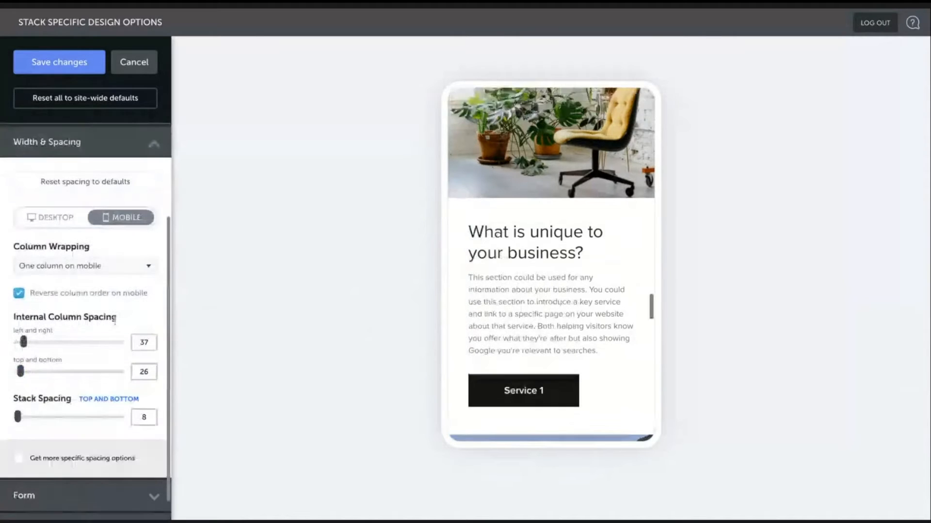
scroll(624, 316, "down", 2)
scroll(623, 317, "down", 1)
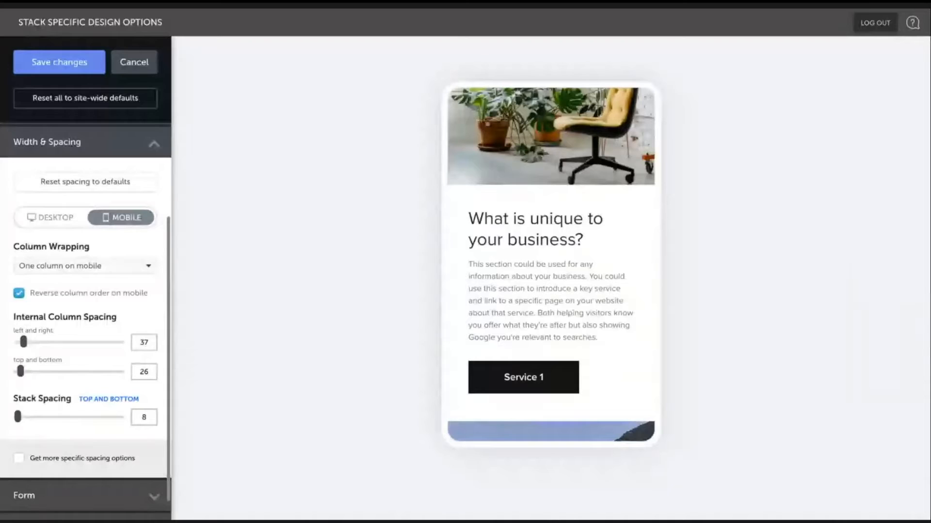
left_click_drag(23, 342, 7, 343)
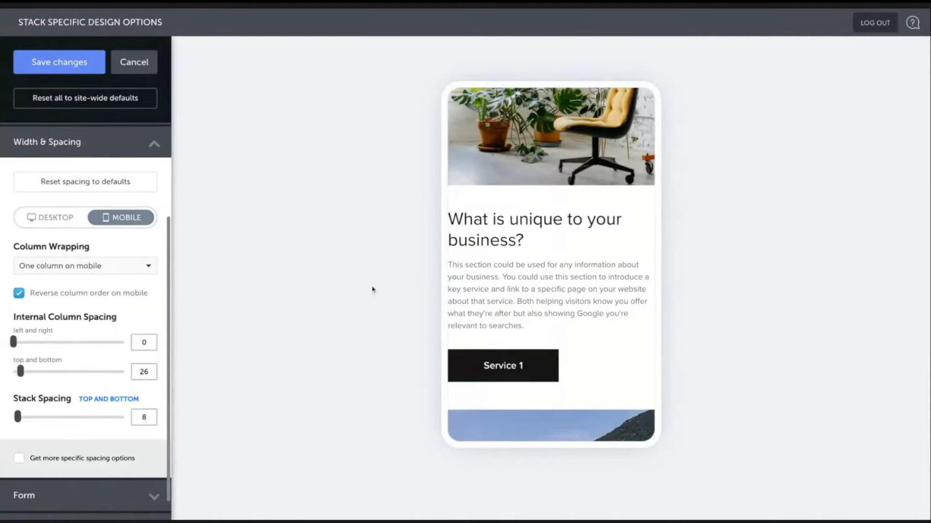
left_click_drag(13, 342, 28, 342)
left_click_drag(20, 371, 25, 371)
scroll(462, 351, "down", 1)
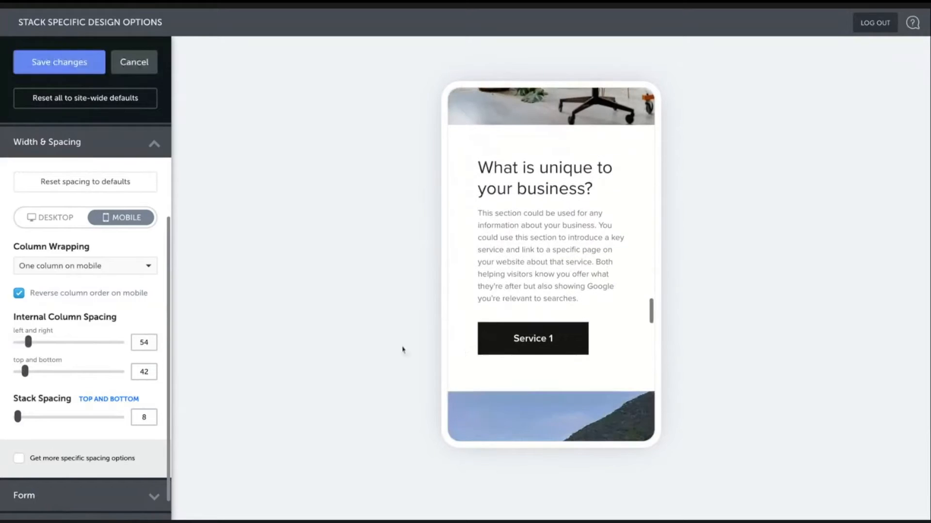
left_click_drag(29, 342, 23, 370)
- Switch the stack's column wrapping to two columns on mobile
scroll(86, 315, "up", 1)
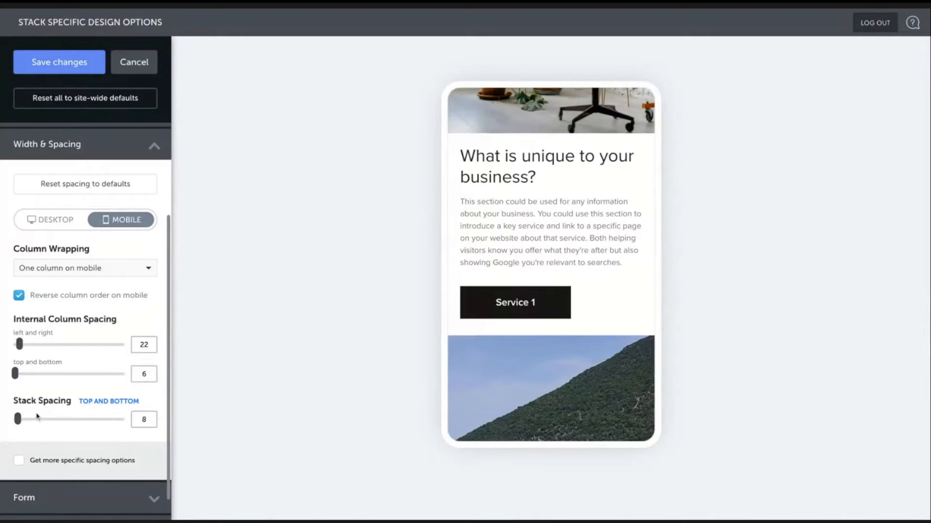
scroll(561, 221, "up", 1)
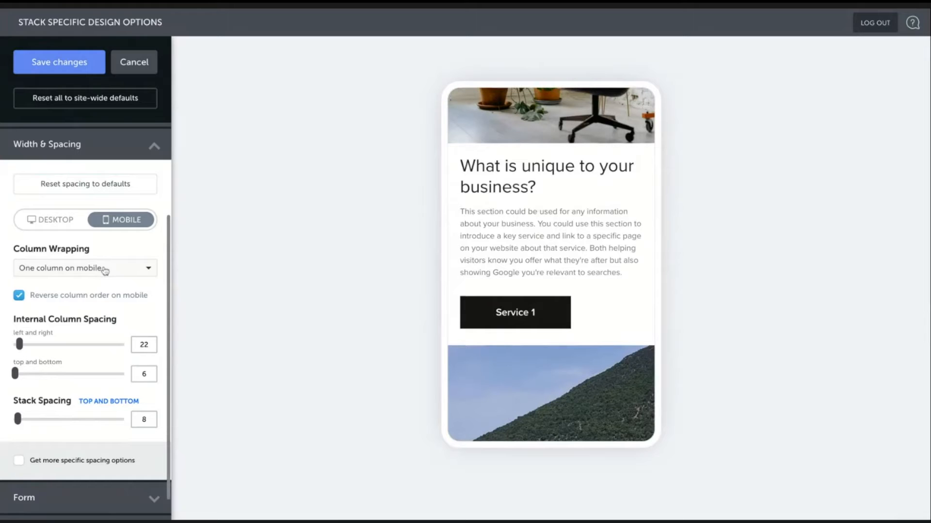
left_click(107, 270)
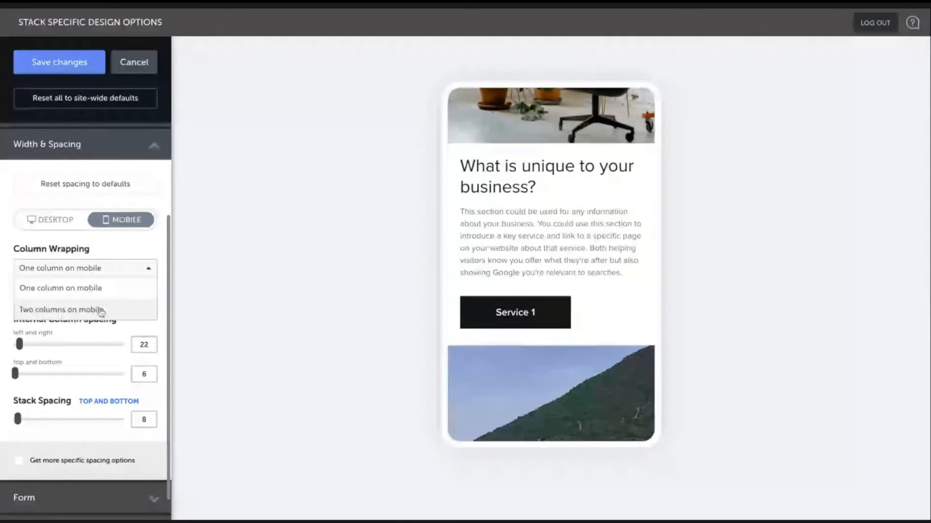
left_click(73, 310)
- Scroll through the mobile preview to examine the two-column image and text layout
scroll(598, 176, "up", 5)
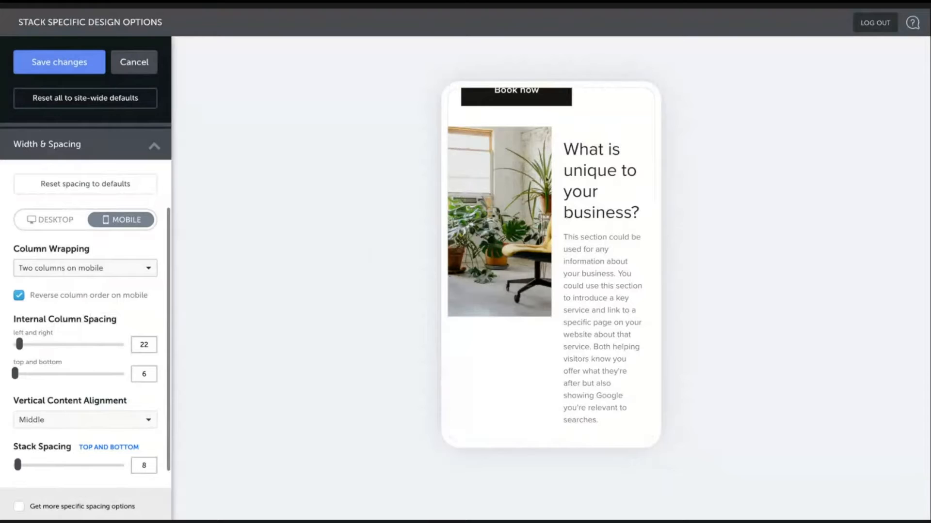
scroll(539, 172, "up", 1)
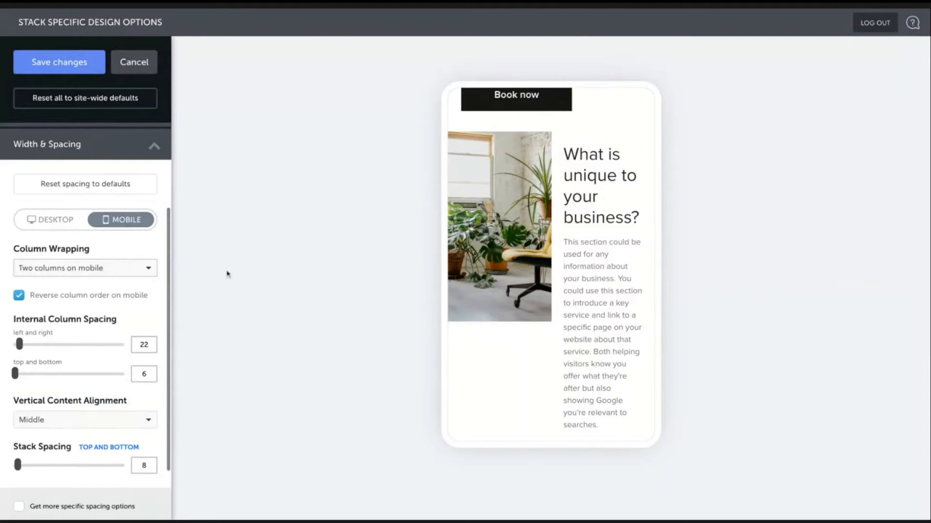
scroll(121, 289, "up", 1)
scroll(121, 289, "up", 5)
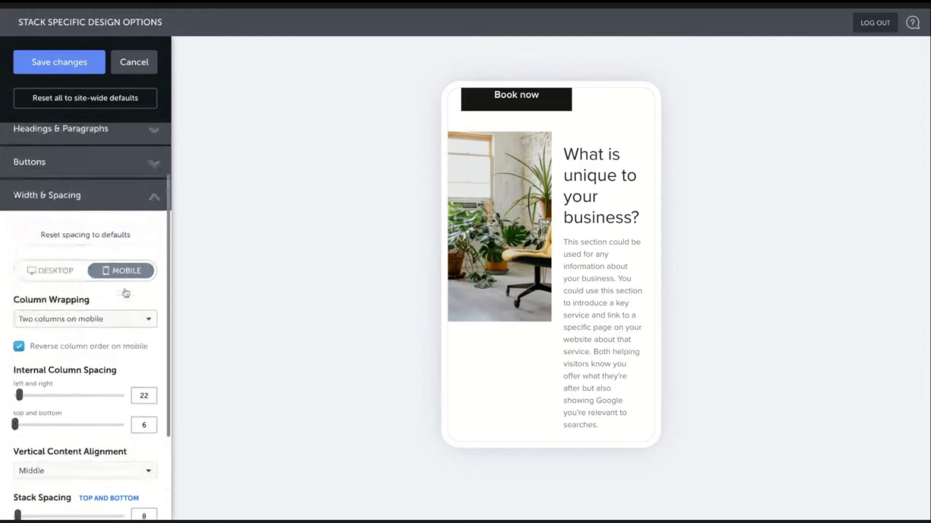
- Set the mobile medium heading size to 18px and save the stack design changes
left_click(113, 182)
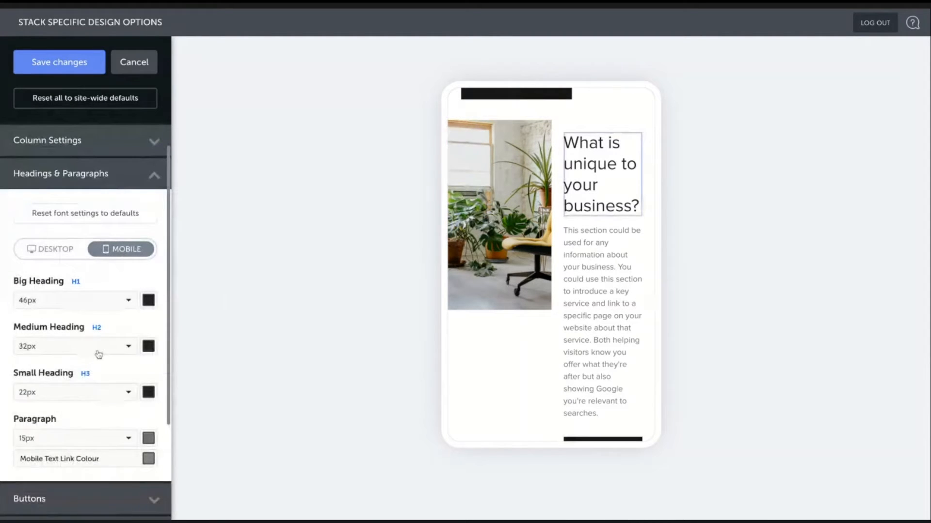
left_click(95, 352)
scroll(83, 388, "up", 3)
scroll(84, 388, "up", 3)
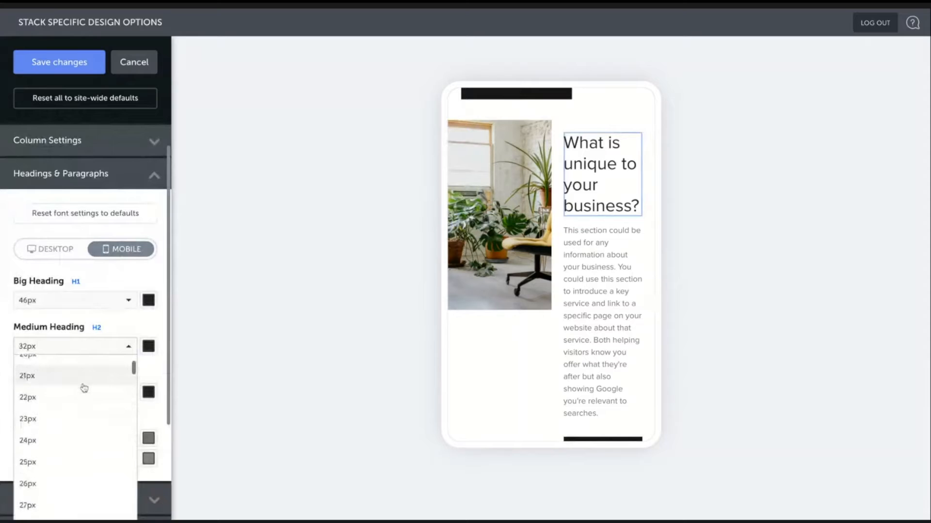
left_click(83, 386)
left_click(78, 353)
scroll(78, 378, "up", 2)
left_click(79, 369)
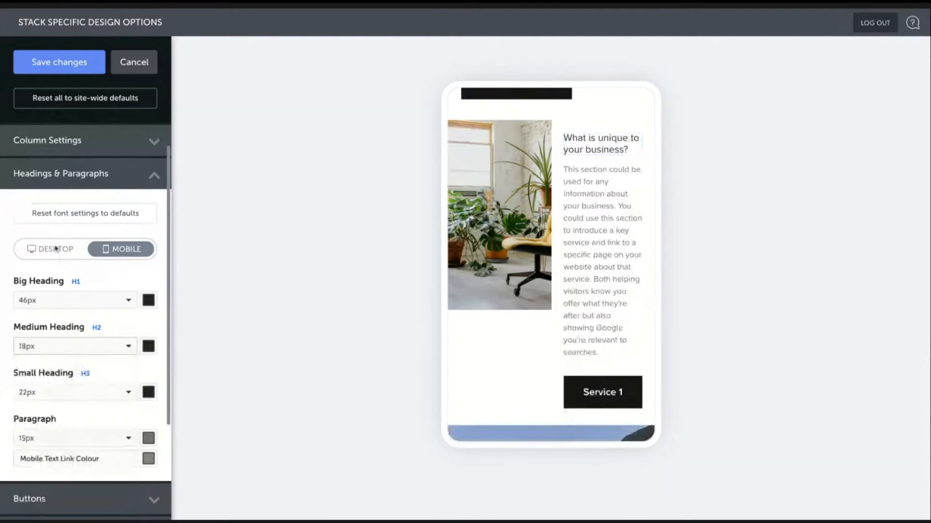
left_click(92, 62)
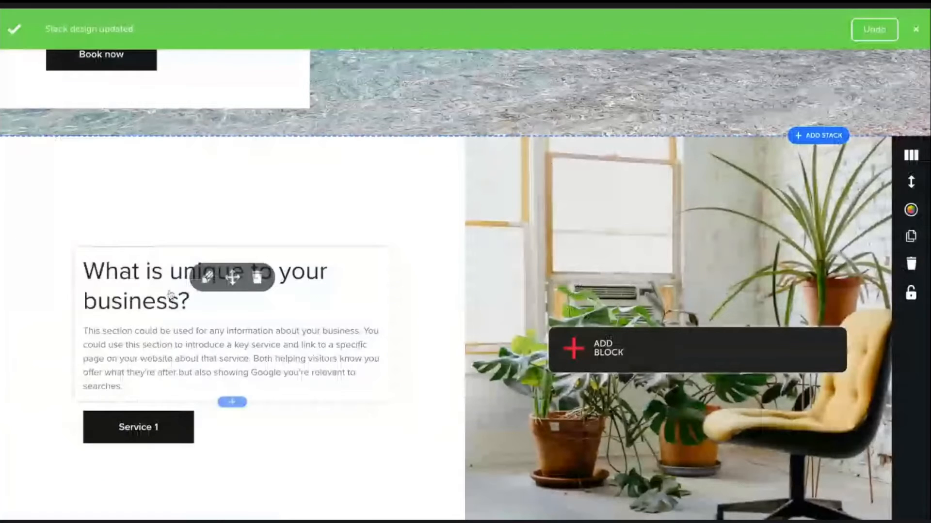
- Edit the text block, deleting everything after its first sentence, and save it
left_click(207, 277)
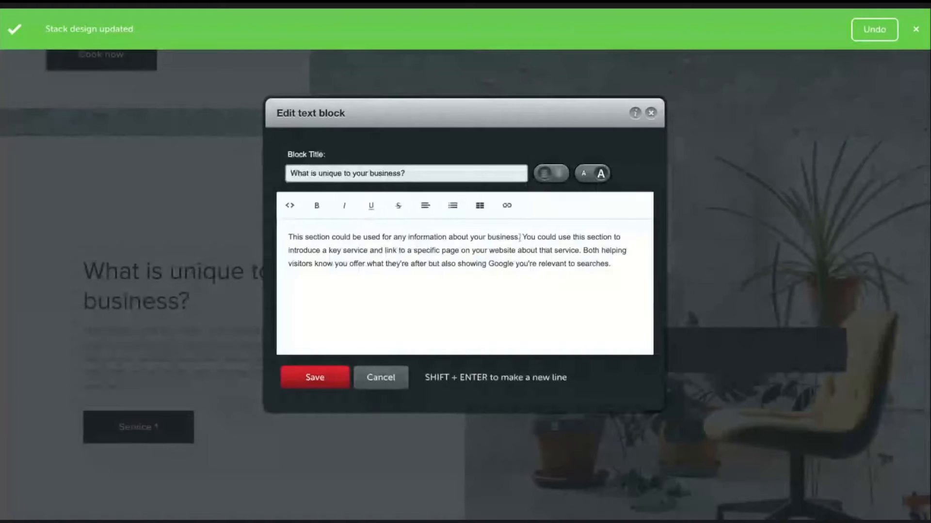
left_click_drag(612, 264, 520, 237)
key("BackSpace")
left_click(295, 380)
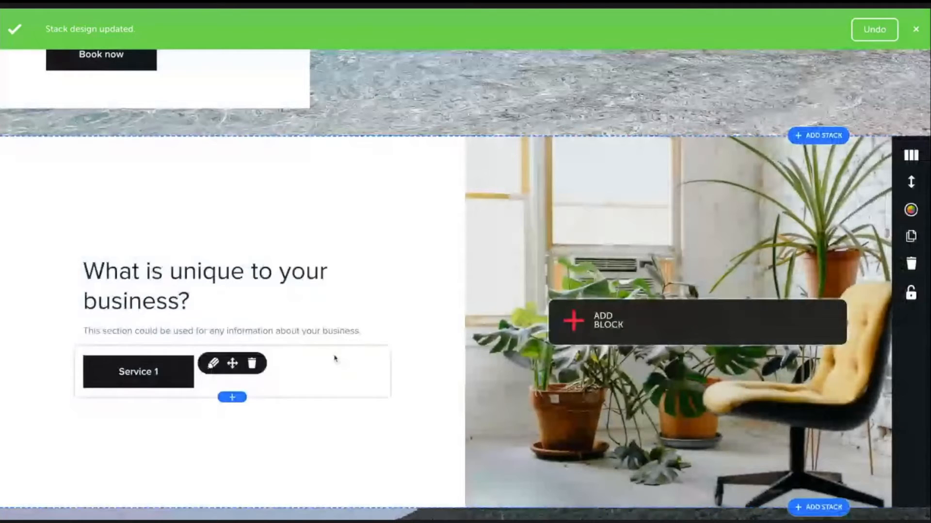
- Open the stack's design options in mobile width and spacing, and scroll through the mobile preview
left_click(906, 211)
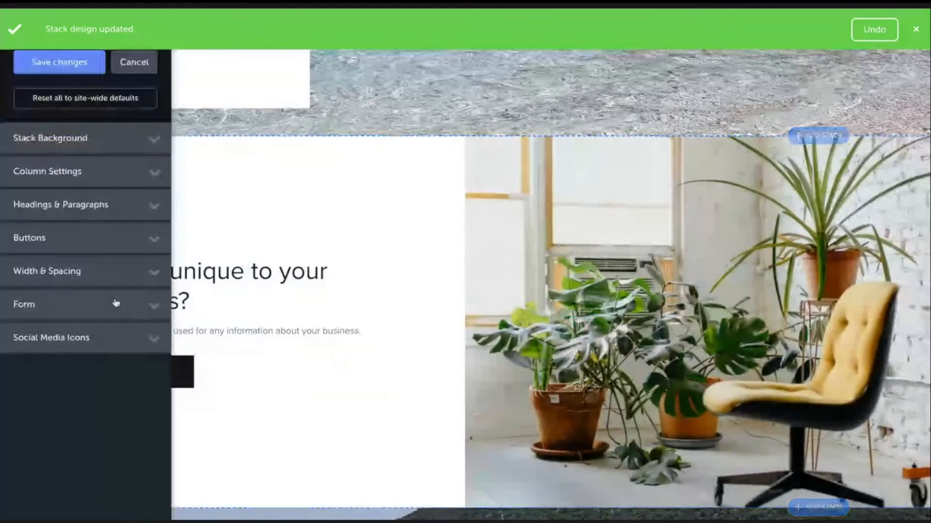
left_click(108, 280)
left_click(119, 343)
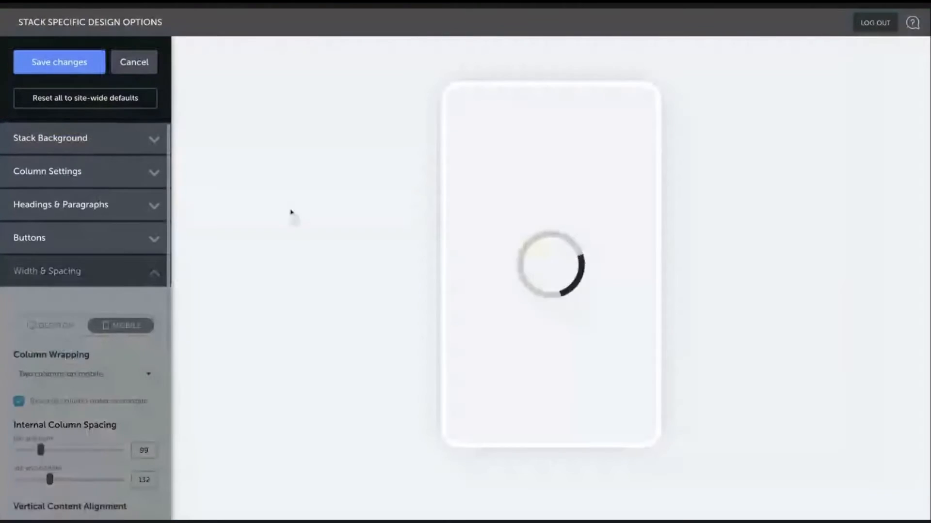
scroll(113, 296, "down", 2)
scroll(580, 278, "down", 5)
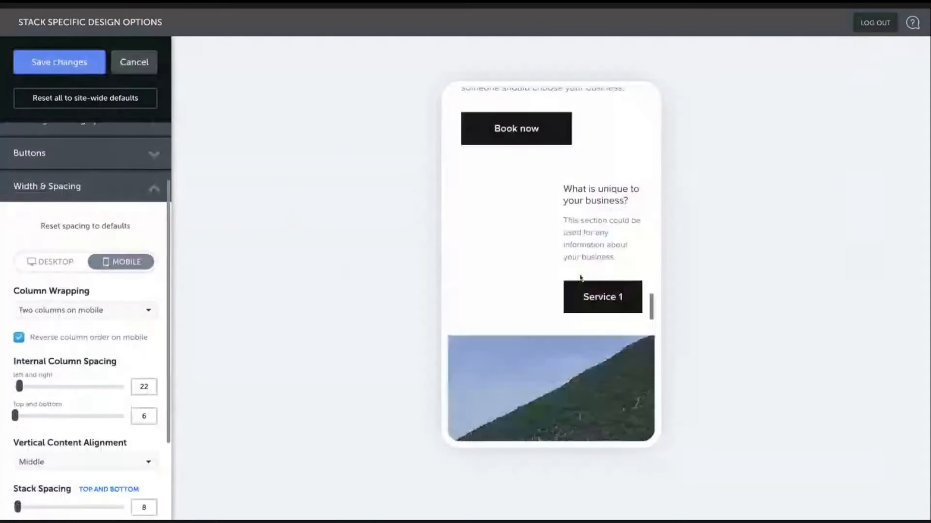
scroll(580, 277, "down", 1)
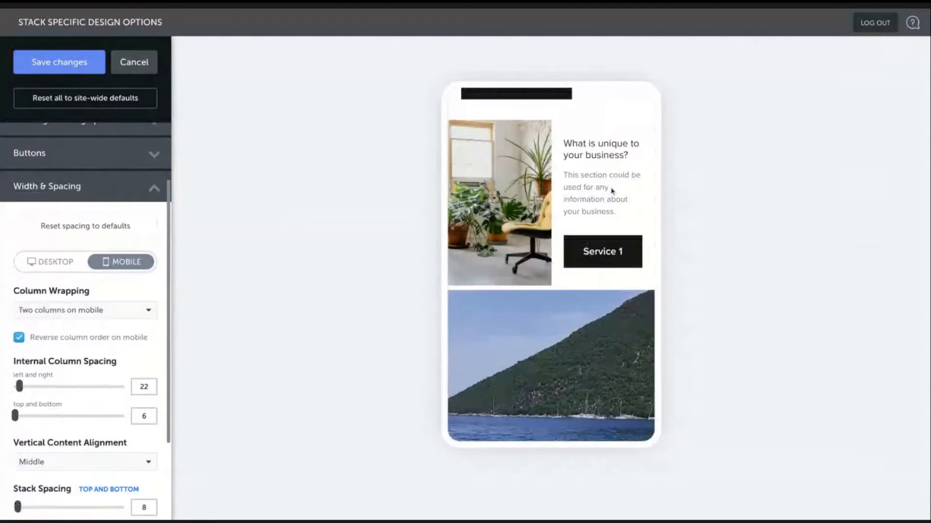
scroll(114, 357, "down", 1)
scroll(112, 368, "down", 2)
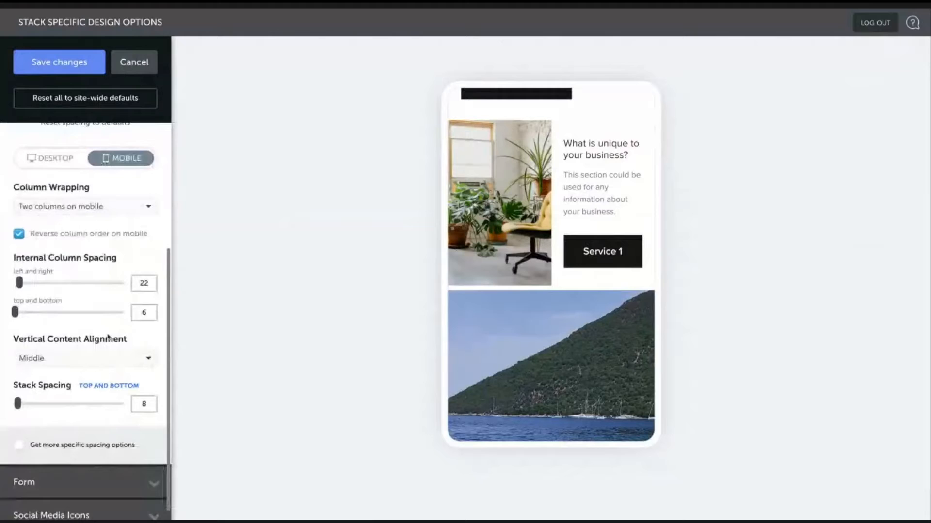
scroll(98, 392, "up", 2)
scroll(98, 391, "up", 2)
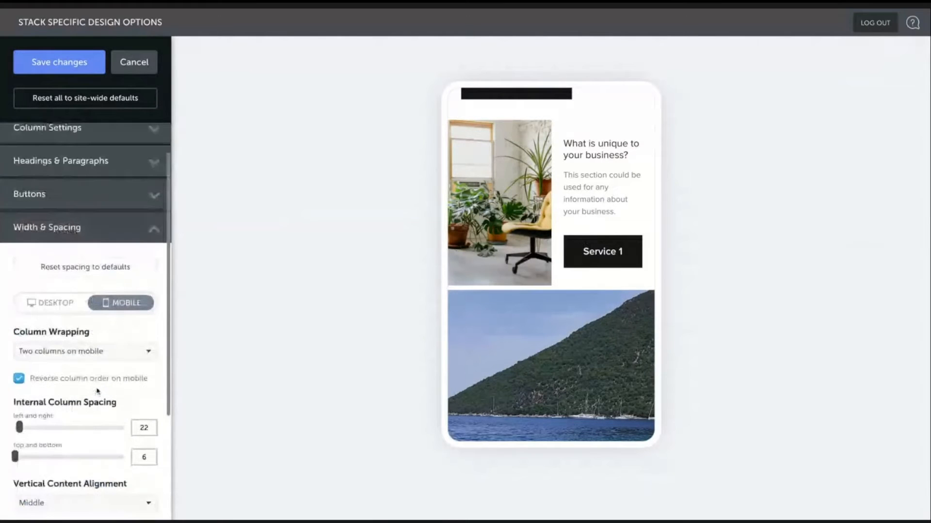
- Set the stack's mobile button font size to 16px and save the design changes
left_click(92, 210)
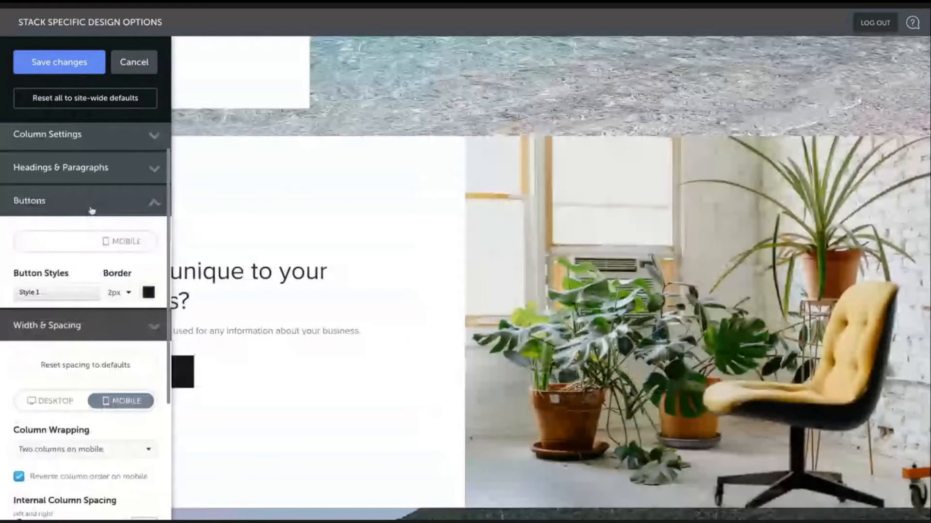
left_click(122, 241)
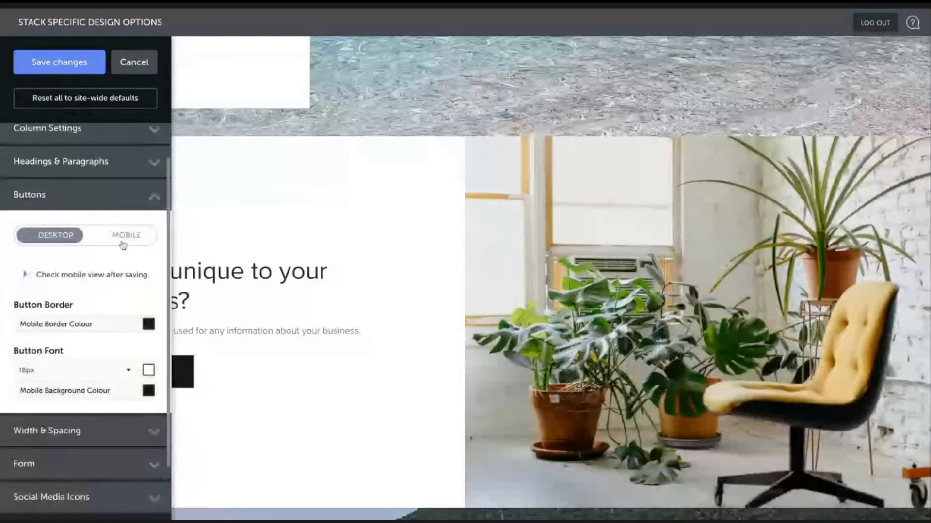
left_click(80, 372)
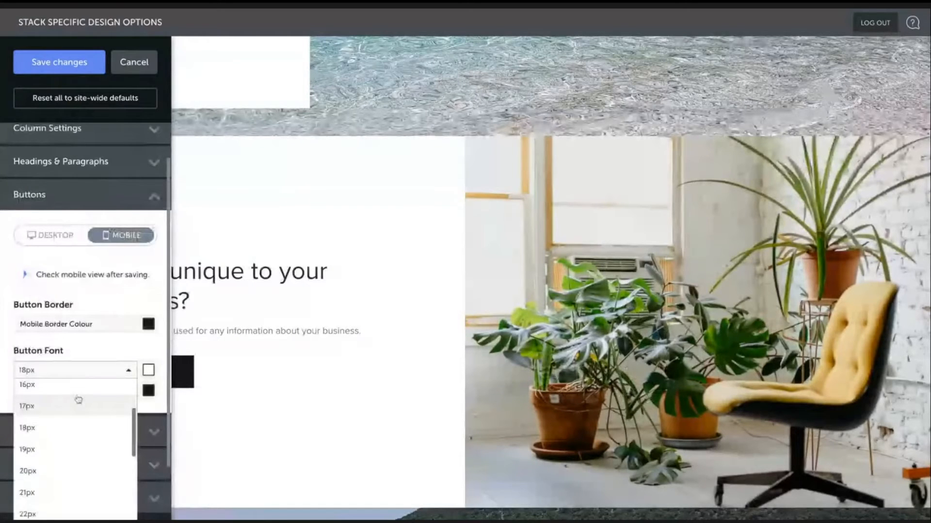
left_click(73, 386)
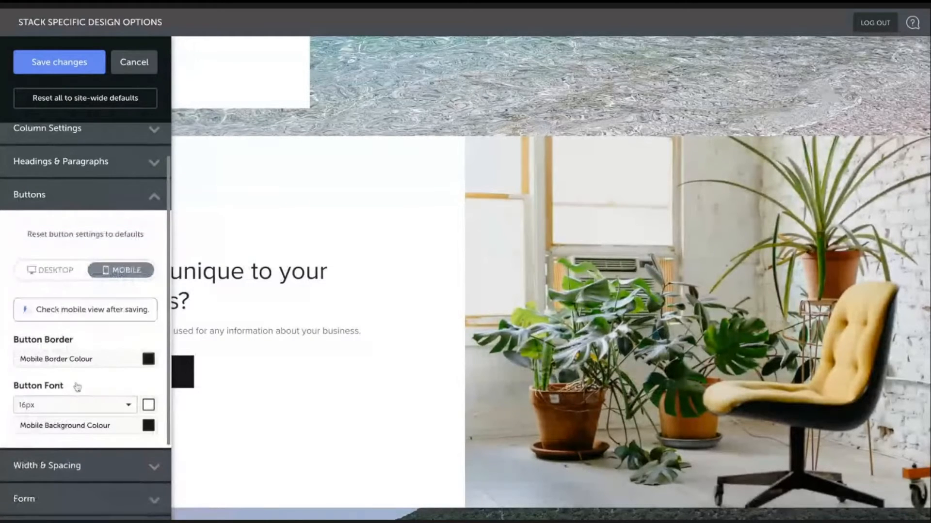
left_click(119, 164)
left_click(65, 63)
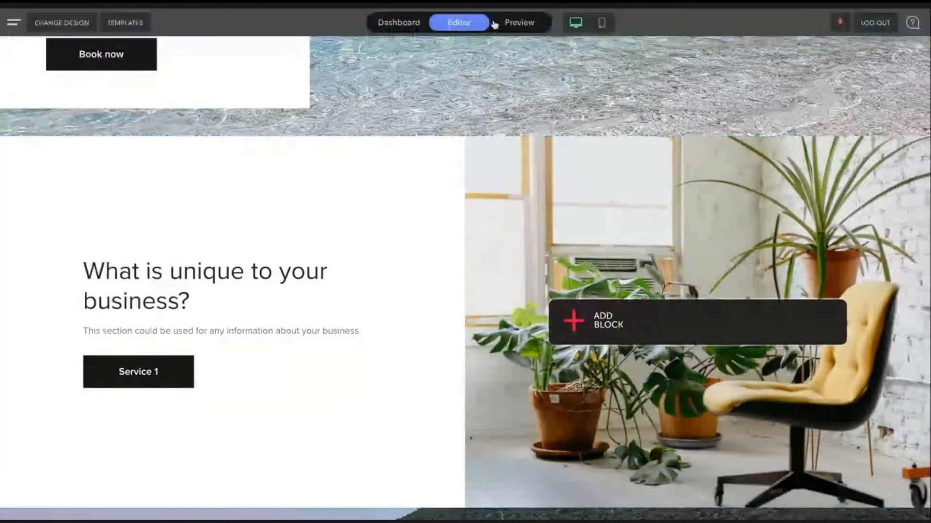
- Switch to mobile view, scroll through the page's stacks, and return to desktop view
left_click(602, 23)
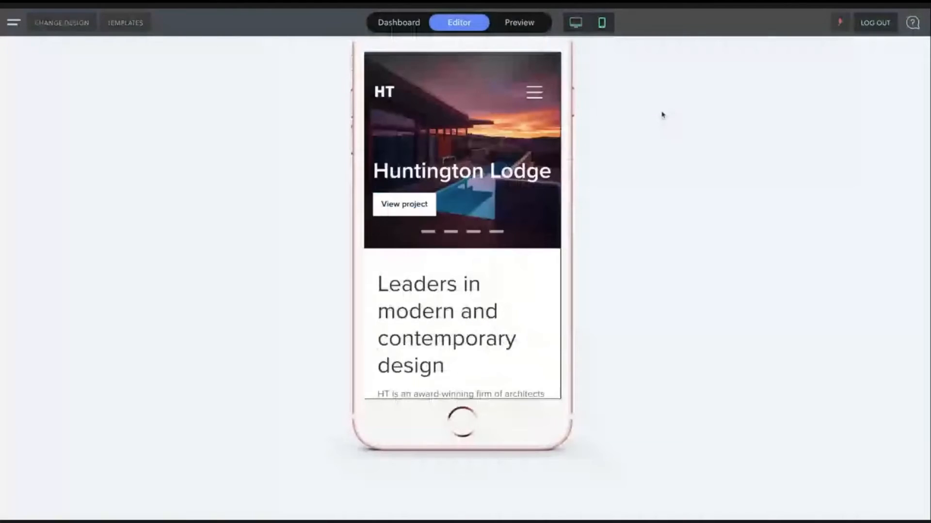
scroll(489, 290, "down", 15)
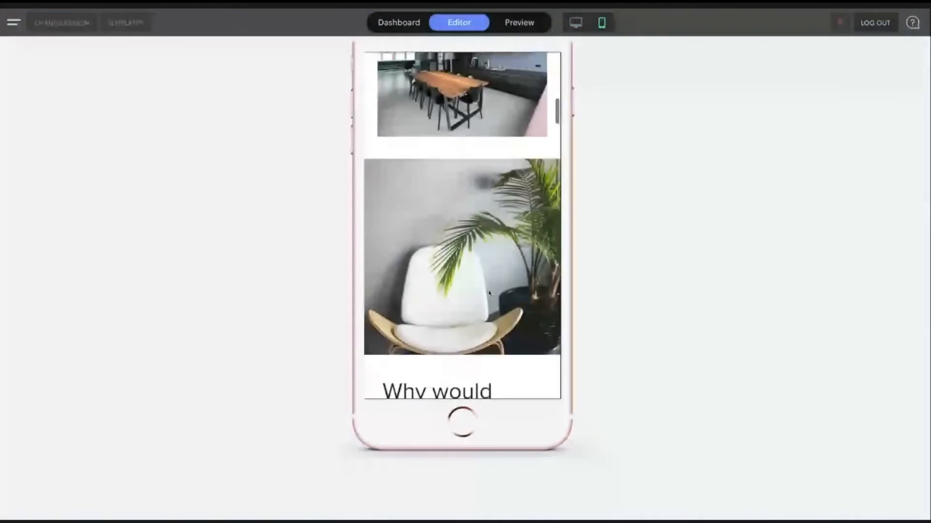
scroll(489, 294, "down", 15)
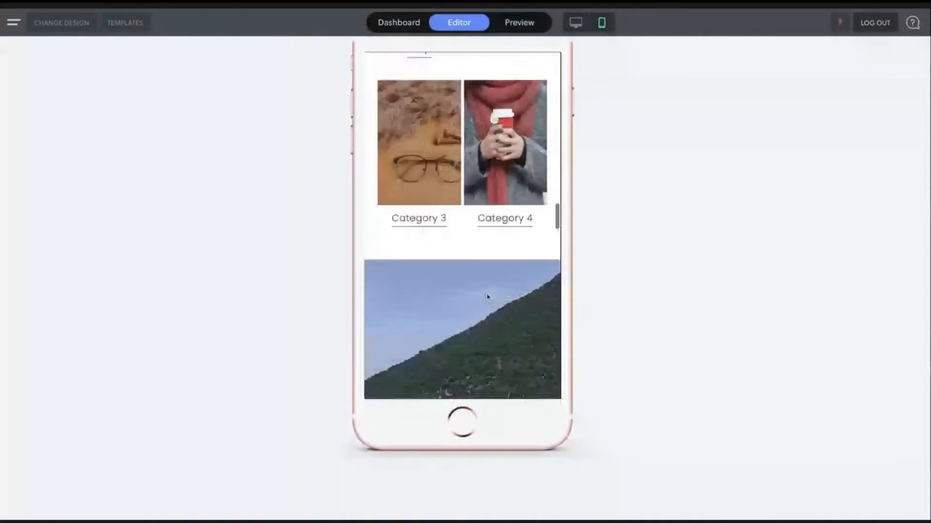
scroll(487, 297, "down", 4)
scroll(484, 295, "down", 7)
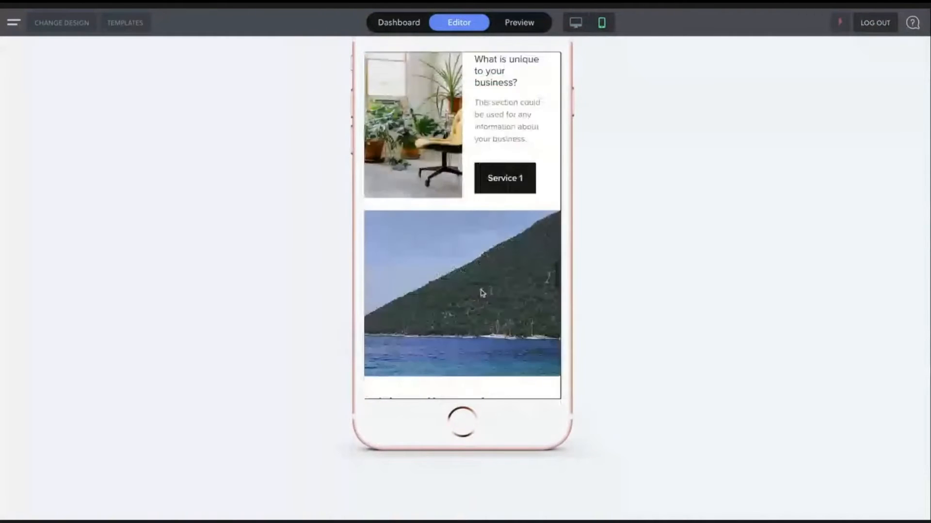
scroll(485, 293, "up", 2)
left_click(576, 23)
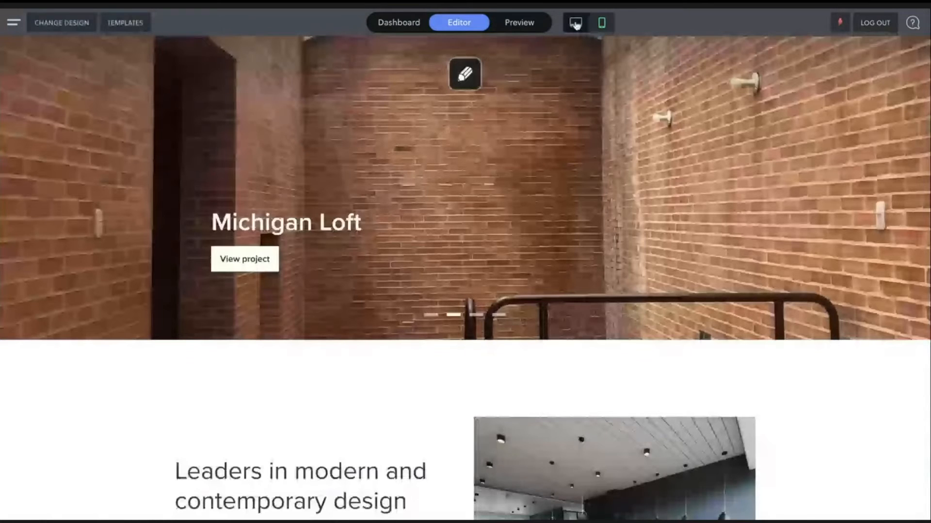
- Set the stack's mobile top-and-bottom column spacing and stack spacing to 0, and save the design changes
scroll(466, 341, "down", 12)
scroll(466, 341, "down", 6)
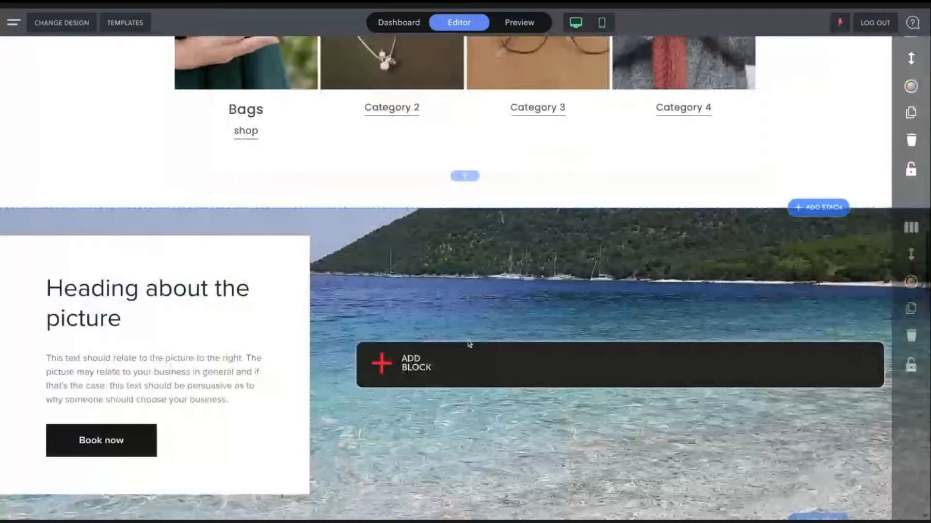
scroll(469, 343, "down", 8)
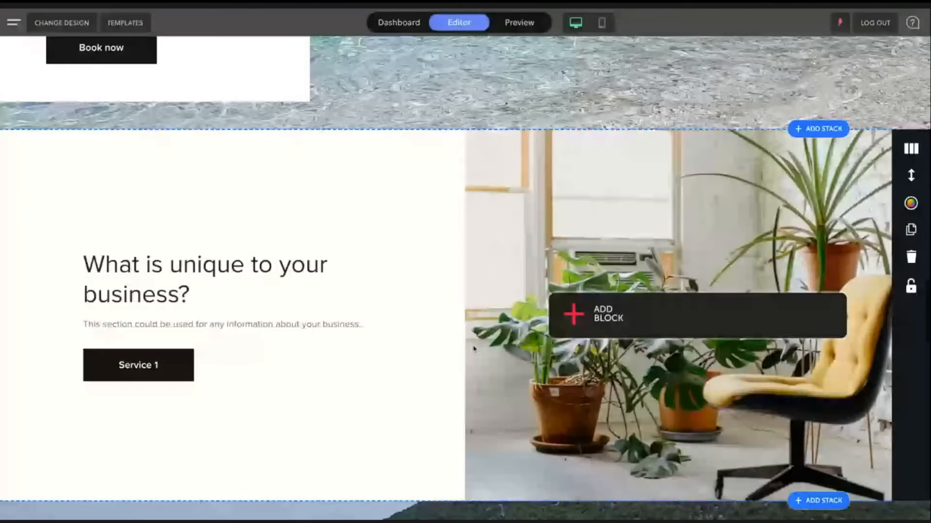
scroll(473, 348, "down", 1)
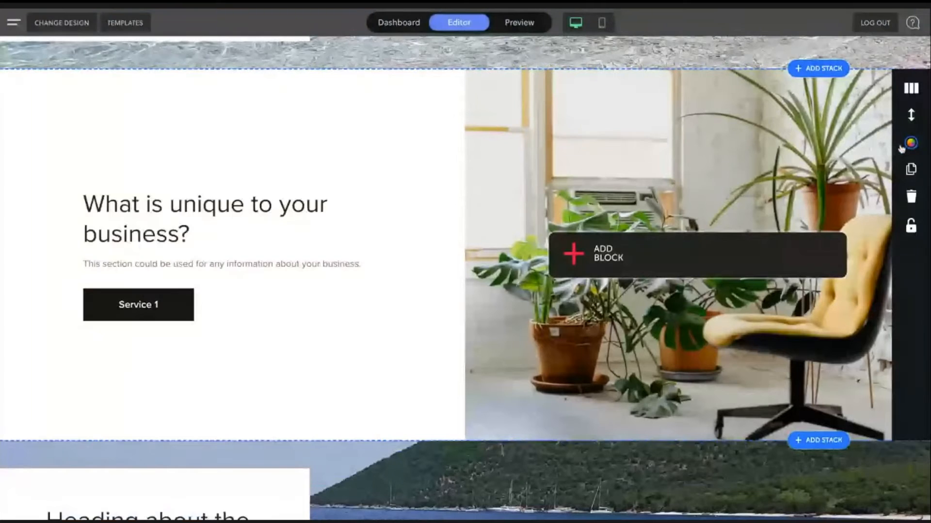
left_click(901, 146)
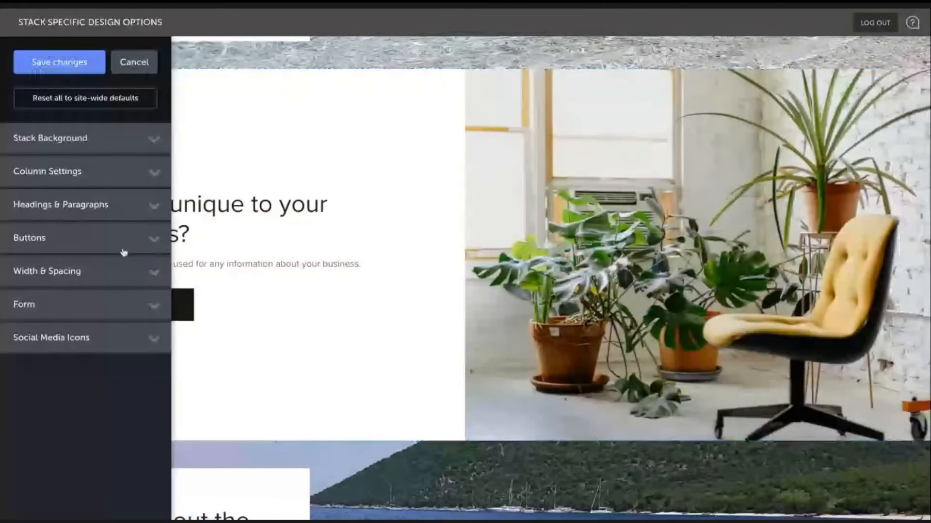
left_click(96, 272)
scroll(129, 376, "down", 1)
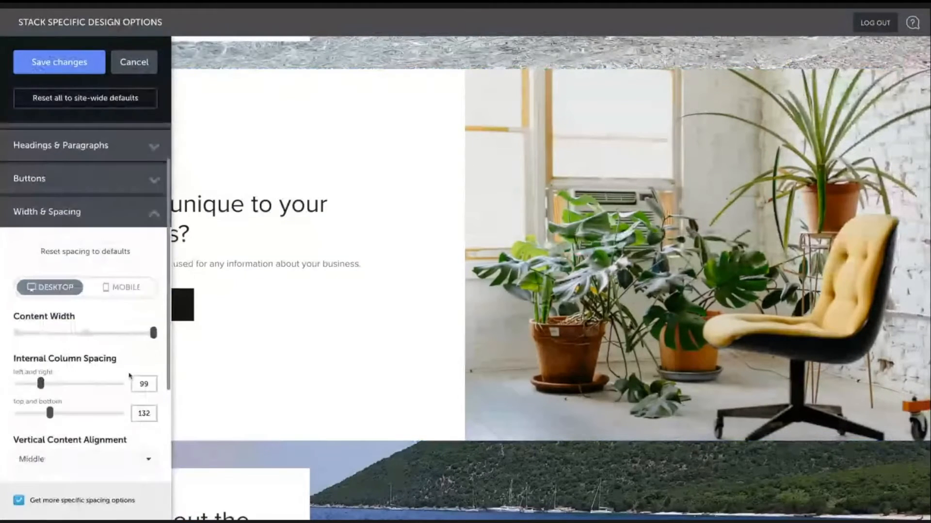
scroll(129, 376, "down", 1)
scroll(129, 376, "down", 2)
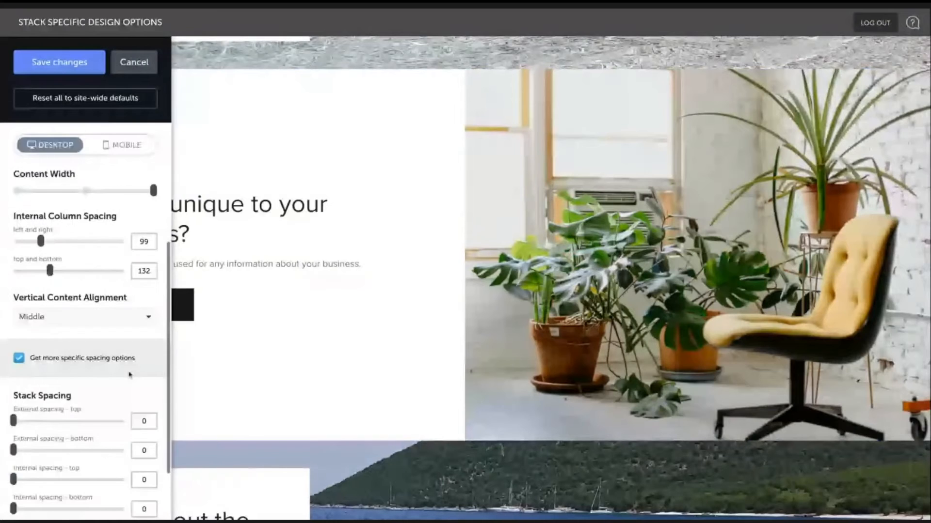
scroll(130, 376, "up", 1)
left_click(129, 233)
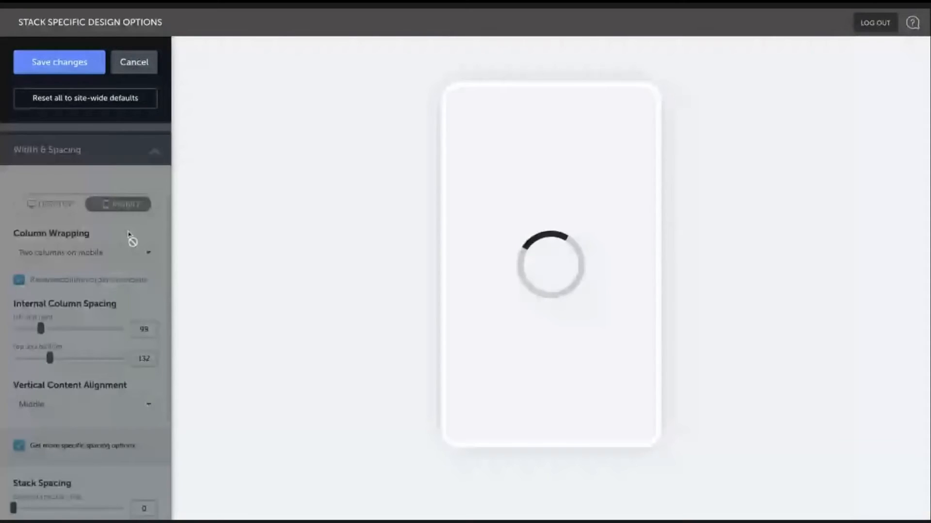
scroll(576, 279, "down", 4)
scroll(575, 279, "down", 10)
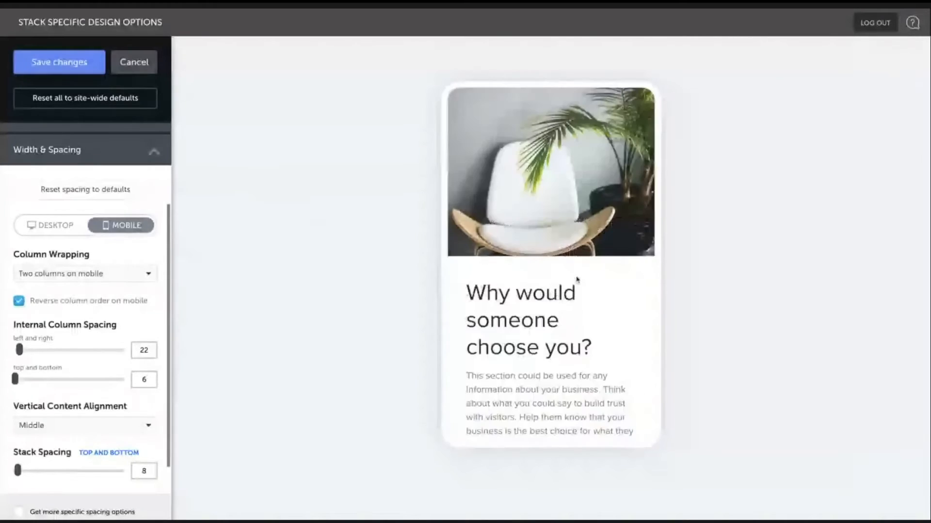
scroll(577, 279, "up", 6)
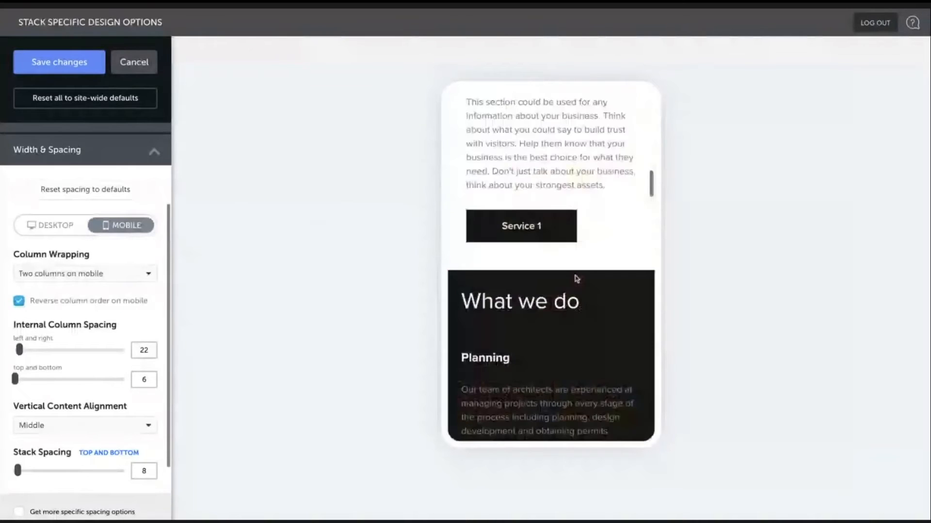
scroll(577, 278, "down", 8)
scroll(576, 280, "down", 5)
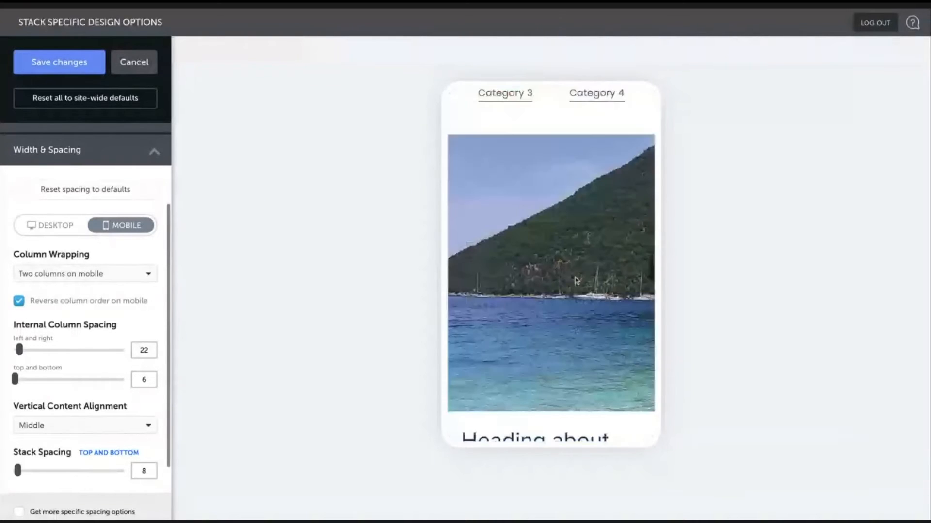
scroll(575, 279, "up", 9)
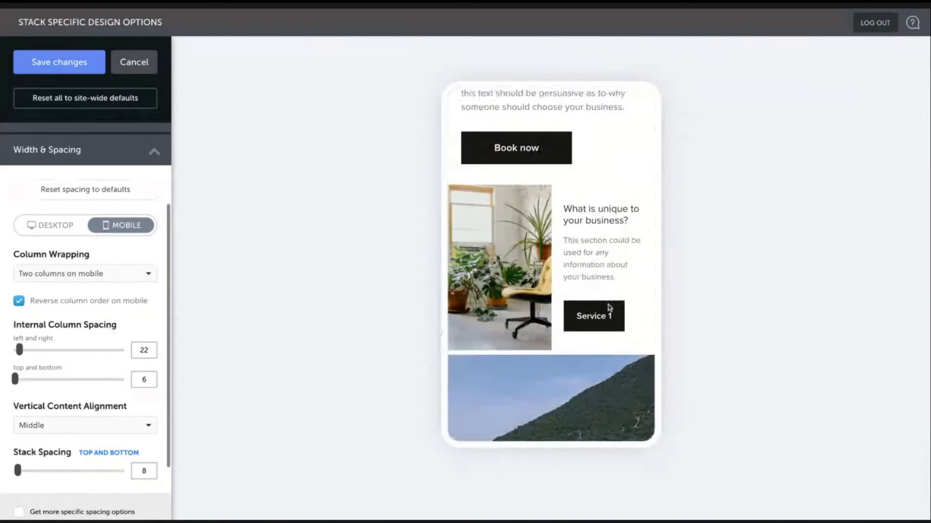
scroll(55, 383, "down", 1)
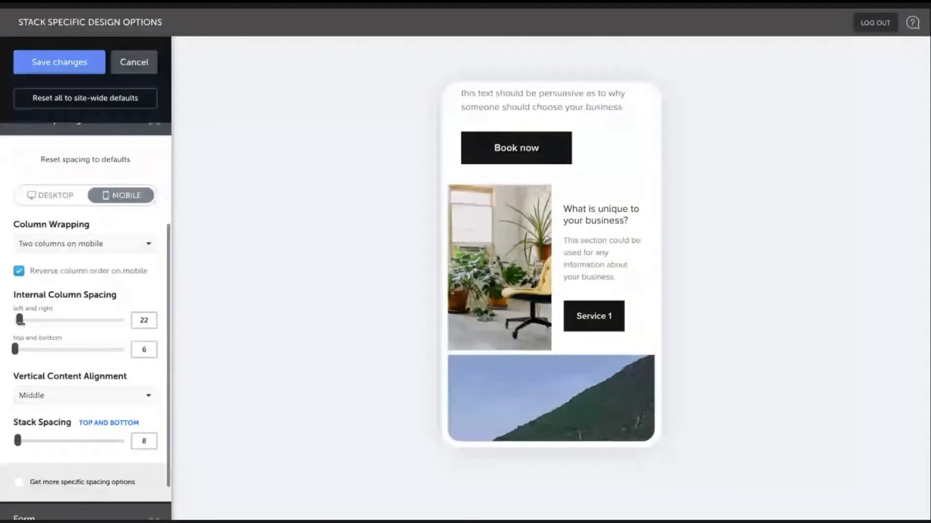
left_click_drag(15, 349, 12, 350)
left_click_drag(19, 440, 15, 440)
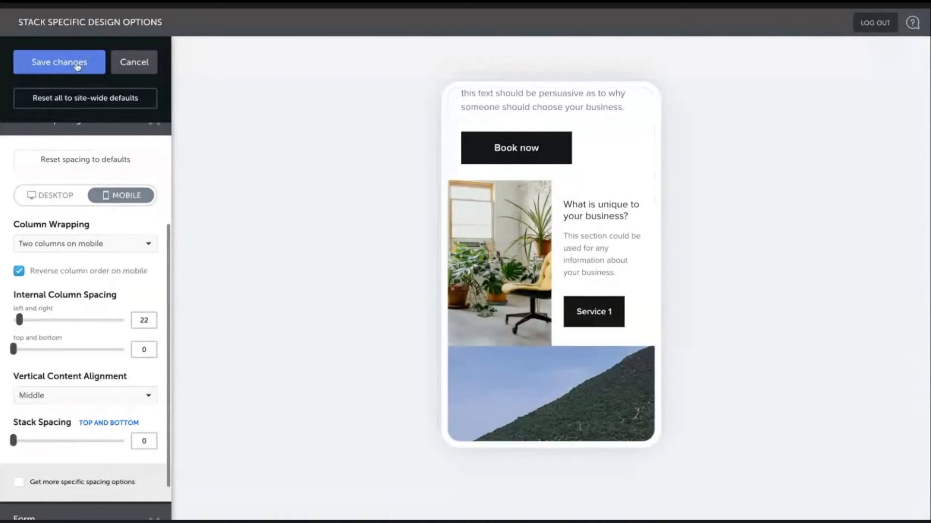
left_click(77, 64)
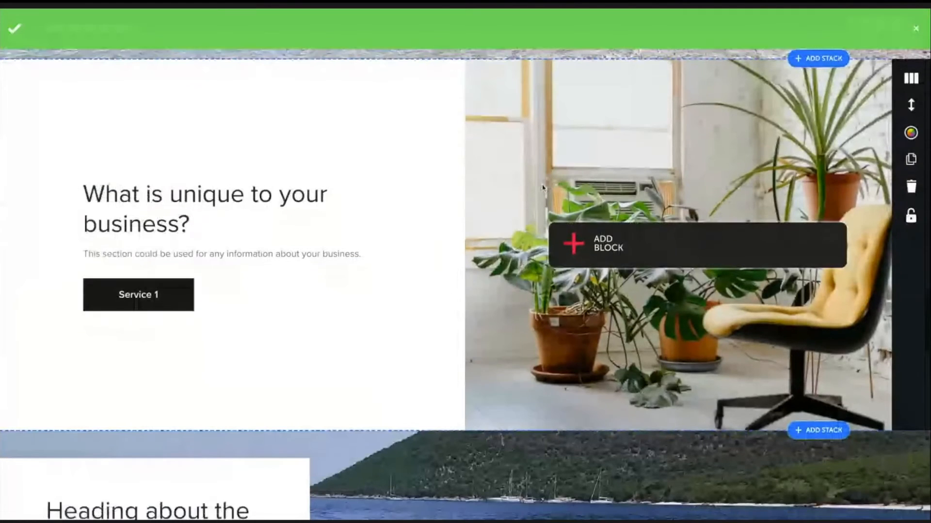
- Add the "What we offer" preset stack below the "What is unique to your business?" stack
scroll(817, 345, "down", 1)
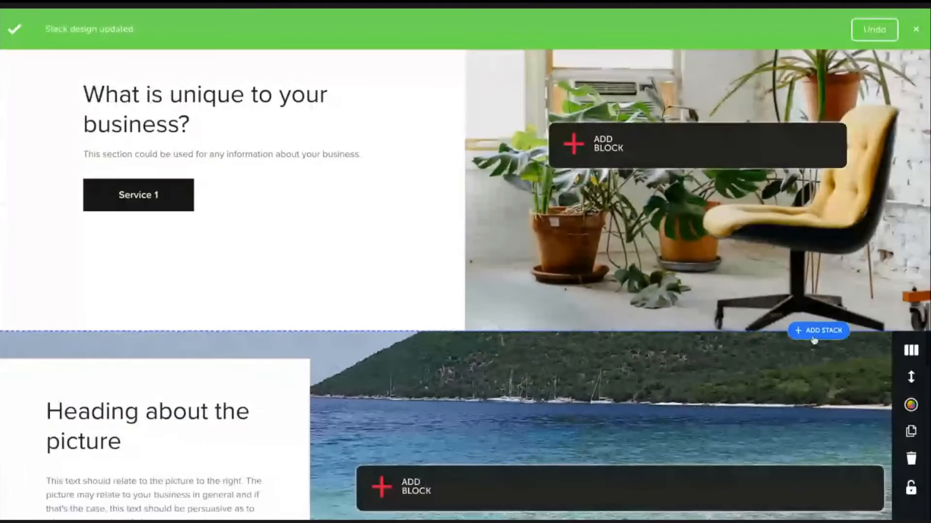
left_click(818, 331)
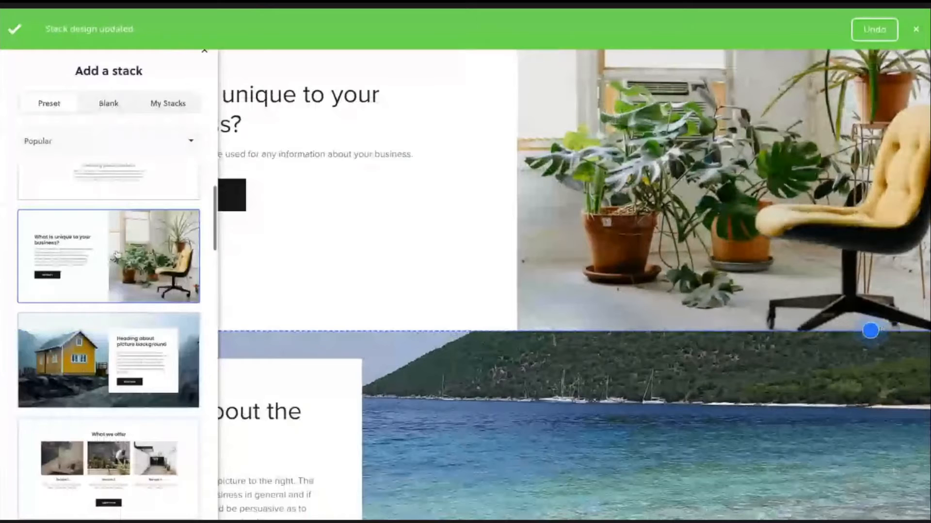
scroll(116, 254, "down", 5)
scroll(133, 260, "down", 5)
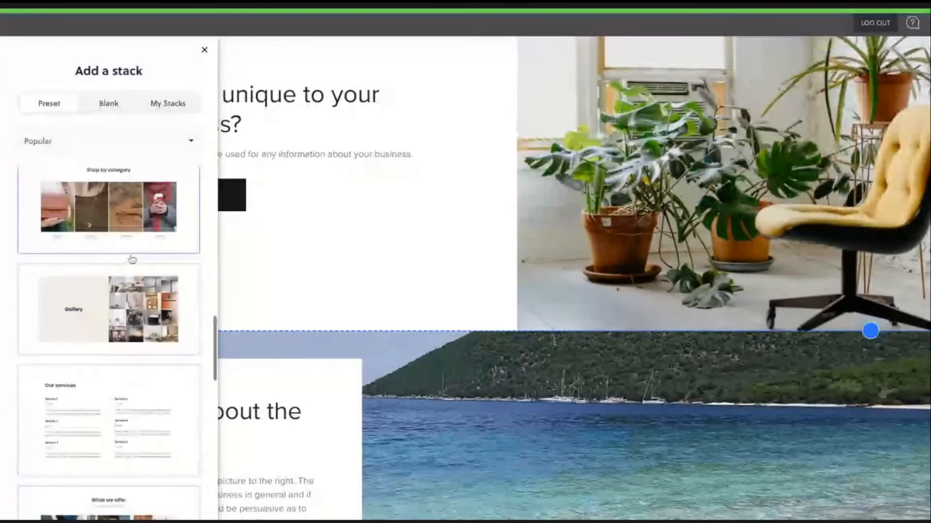
scroll(132, 260, "down", 2)
scroll(131, 259, "down", 5)
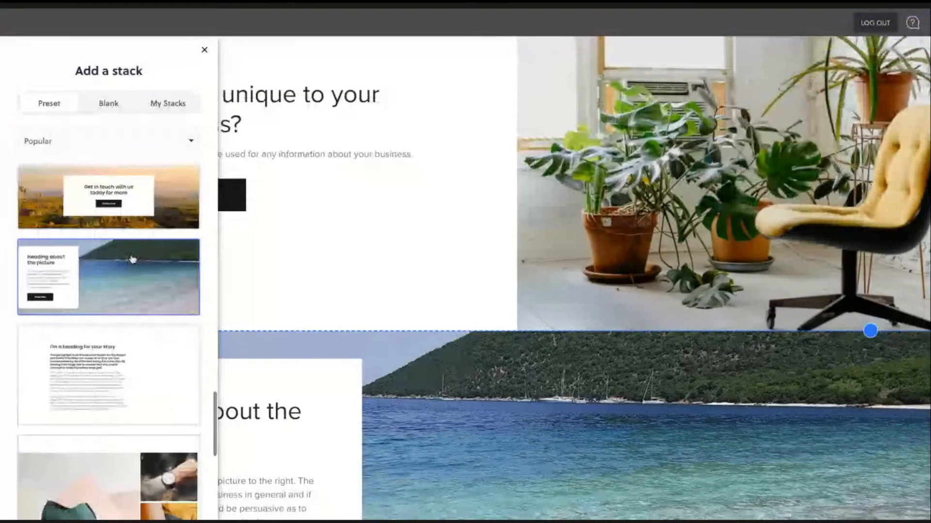
scroll(133, 259, "down", 5)
scroll(132, 259, "down", 3)
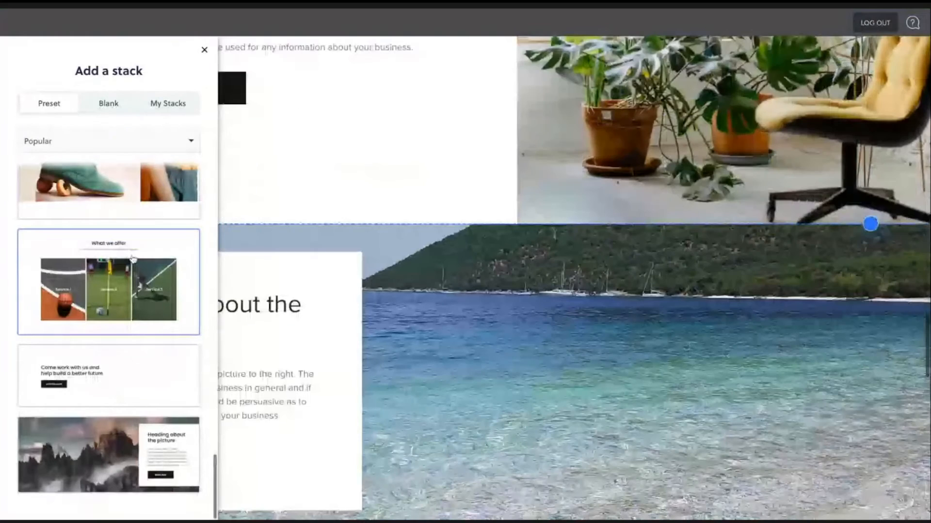
scroll(86, 353, "up", 5)
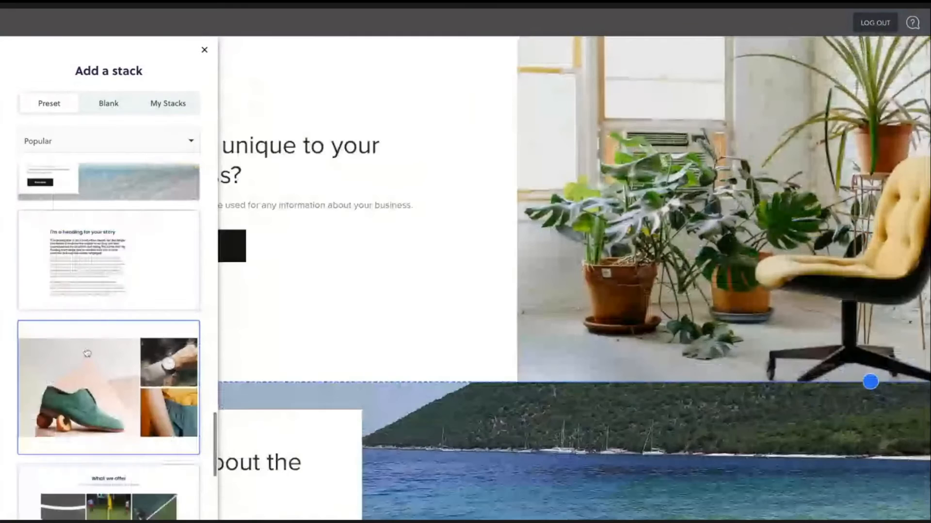
scroll(87, 354, "down", 3)
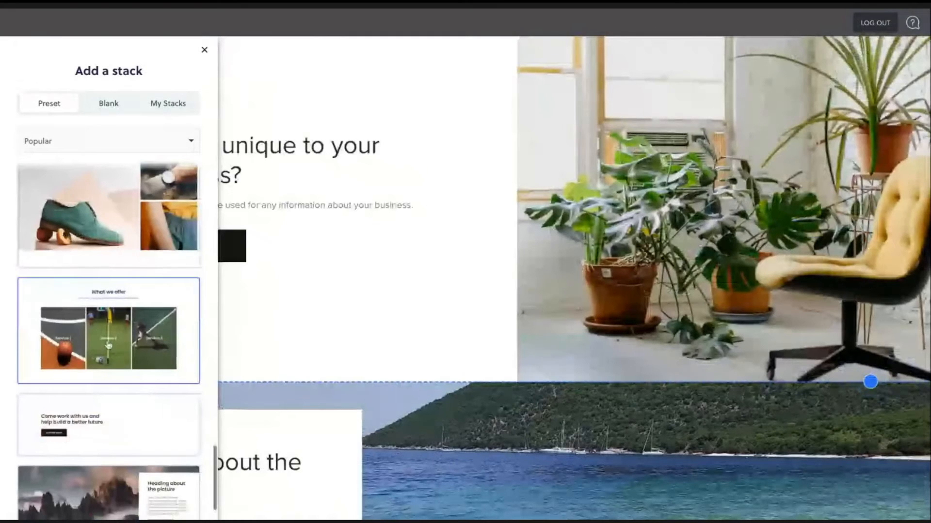
left_click(108, 346)
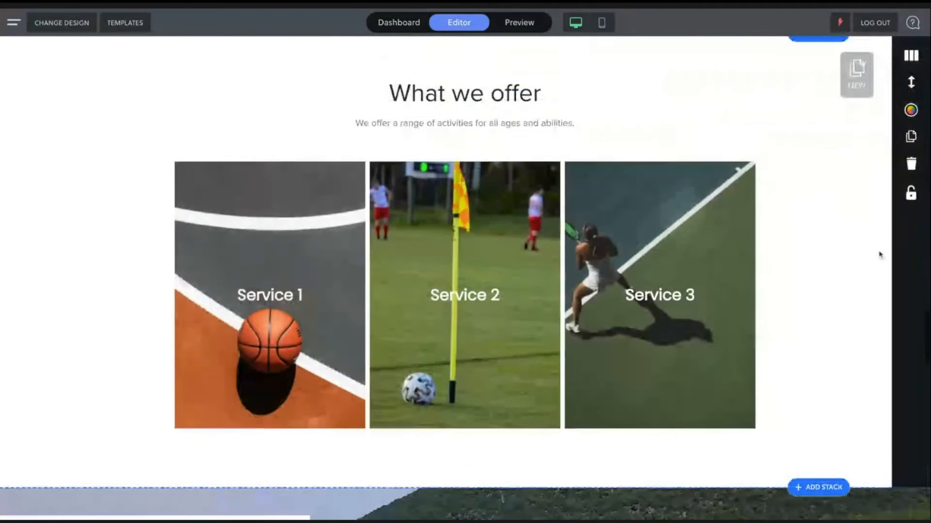
- Open the "What we offer" stack's mobile width and spacing options and scroll through its mobile preview
scroll(880, 255, "up", 1)
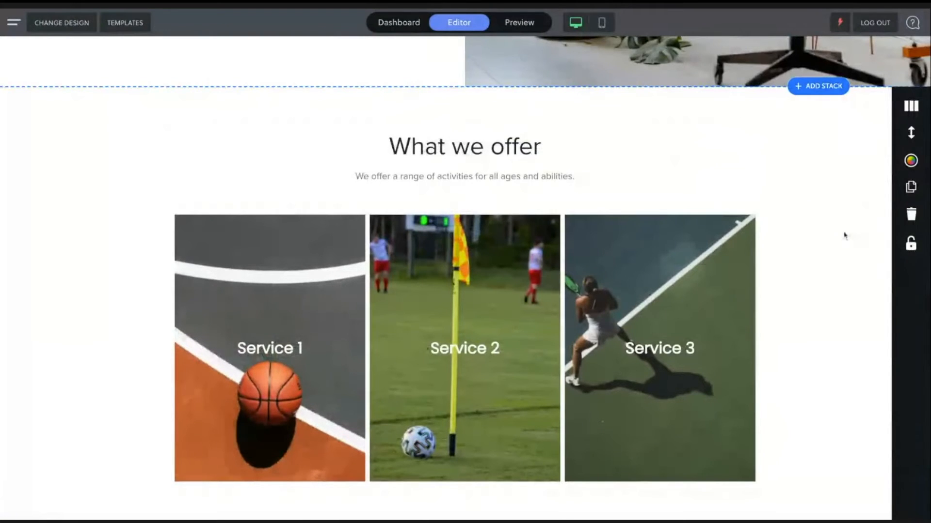
left_click(911, 162)
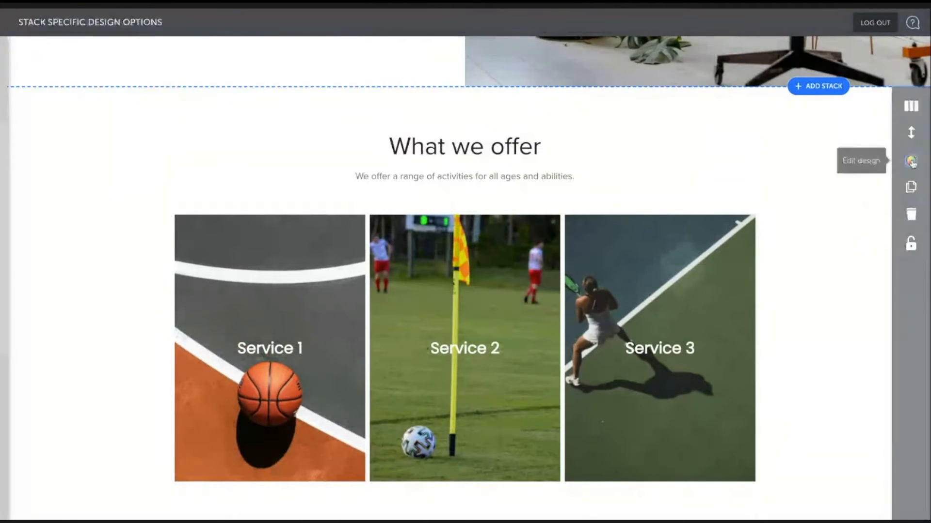
left_click(80, 269)
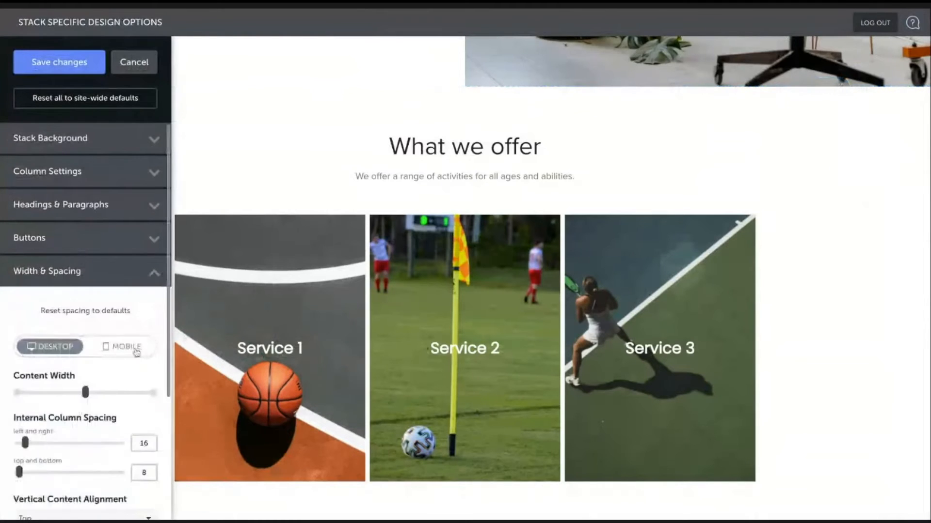
left_click(145, 353)
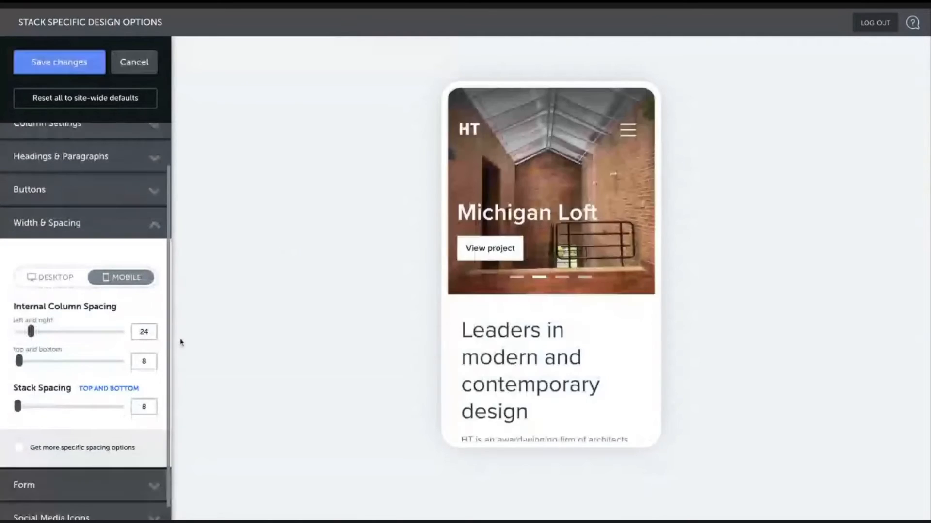
scroll(594, 284, "down", 10)
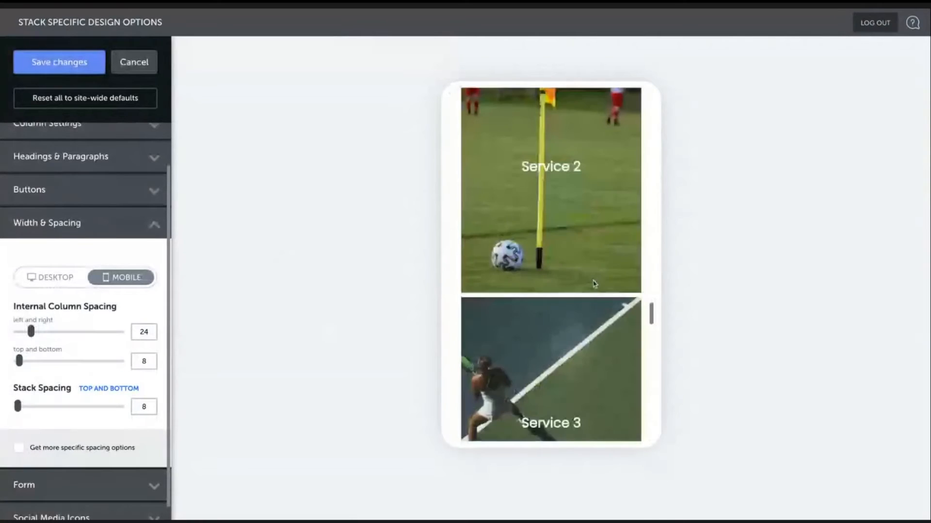
scroll(594, 285, "up", 4)
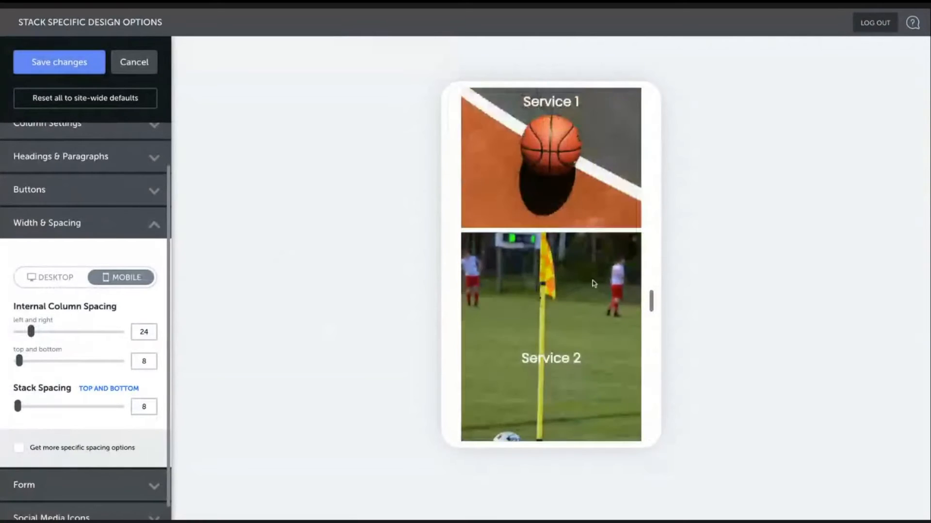
scroll(62, 291, "up", 1)
scroll(55, 333, "down", 2)
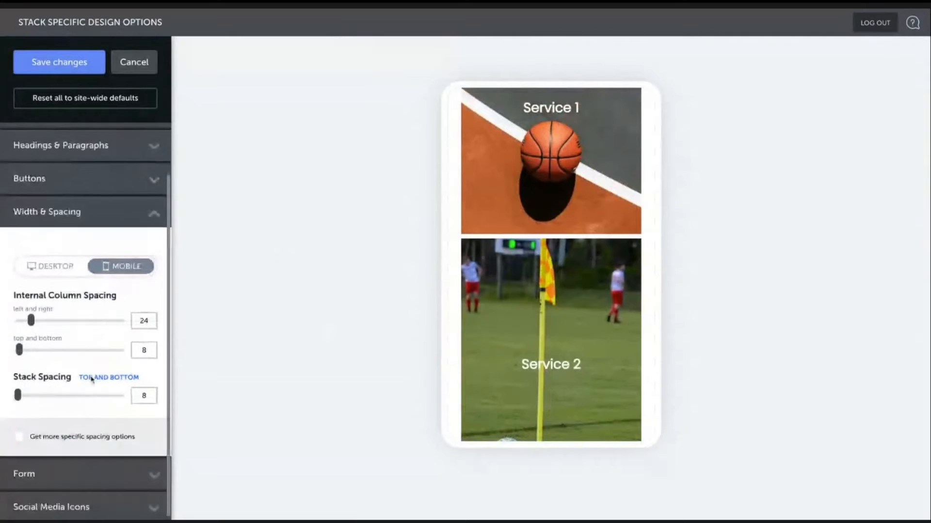
- Reopen the width and spacing section, scroll further through the mobile preview, and save the stack's design options
left_click(86, 216)
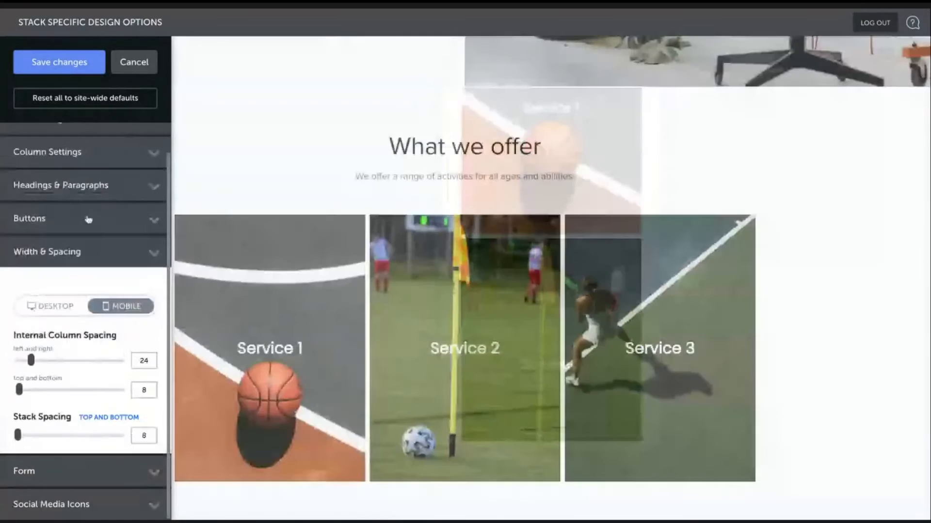
left_click(92, 271)
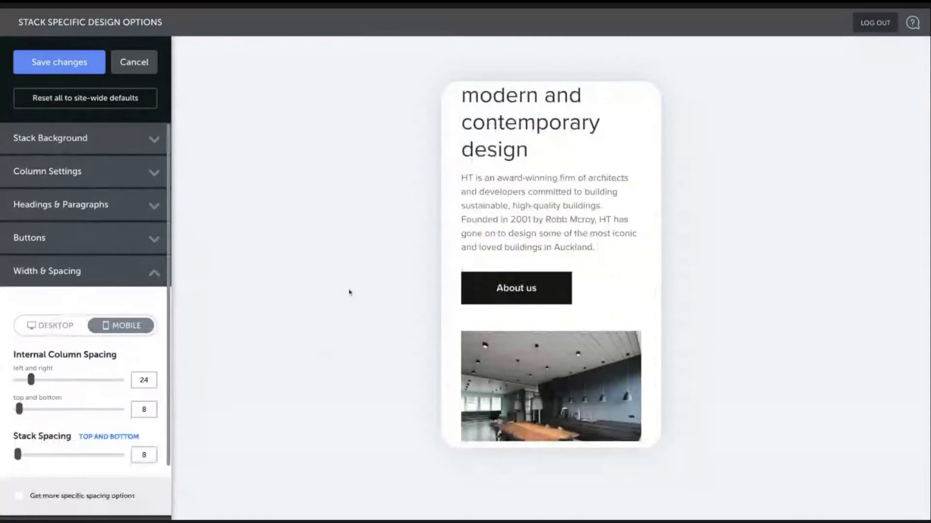
scroll(564, 309, "down", 2)
scroll(565, 309, "down", 6)
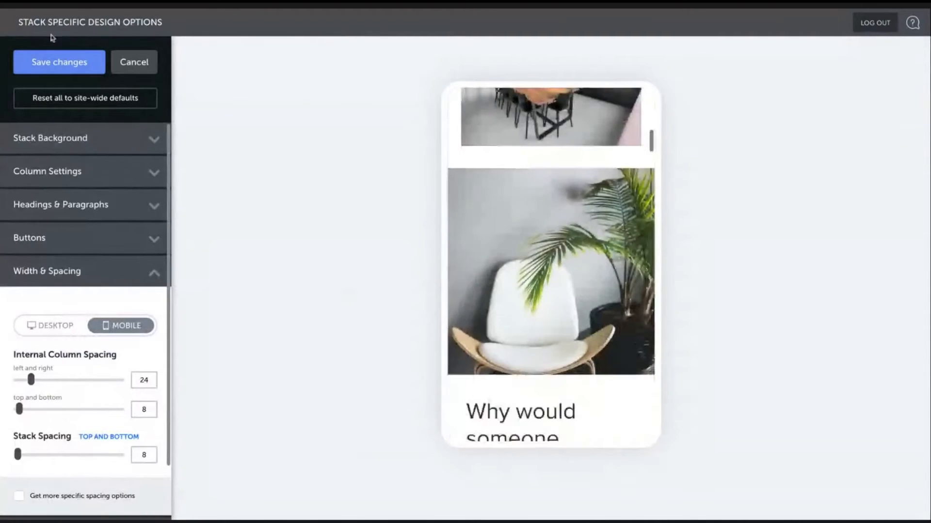
left_click(130, 65)
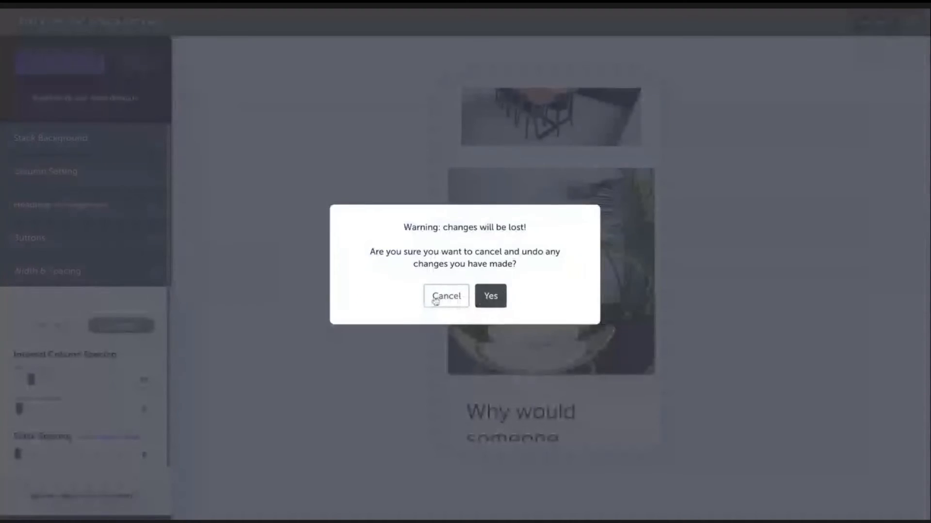
left_click(436, 295)
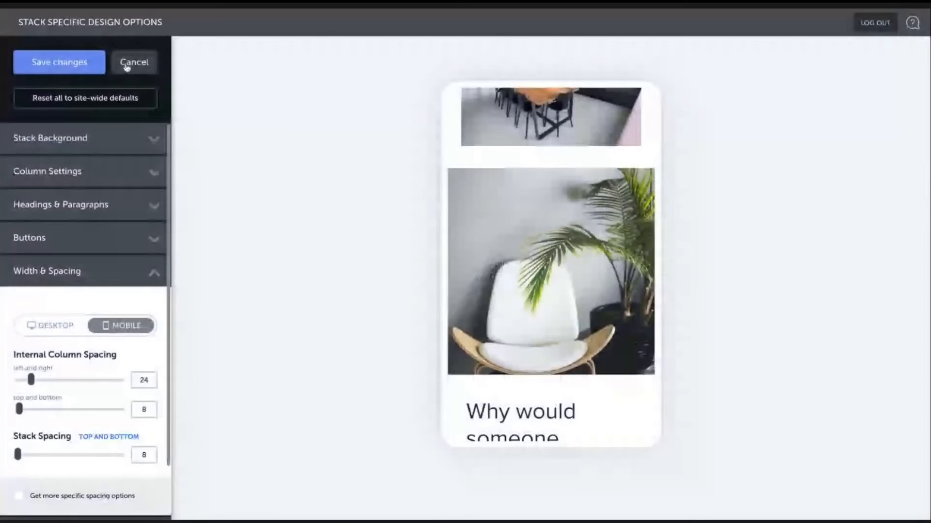
left_click(61, 63)
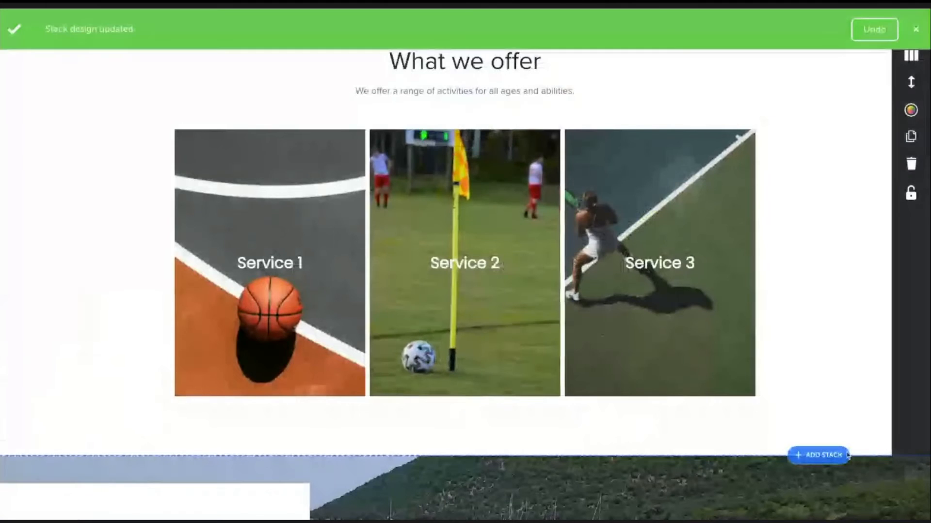
- Add another "What is unique to your business?" preset stack below the "What we offer" stack
left_click(815, 455)
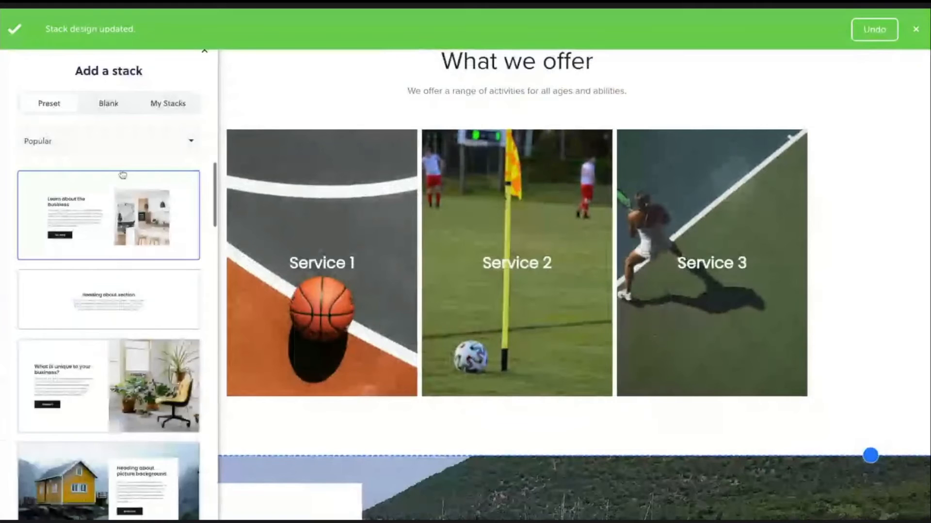
scroll(122, 175, "down", 2)
scroll(124, 173, "up", 1)
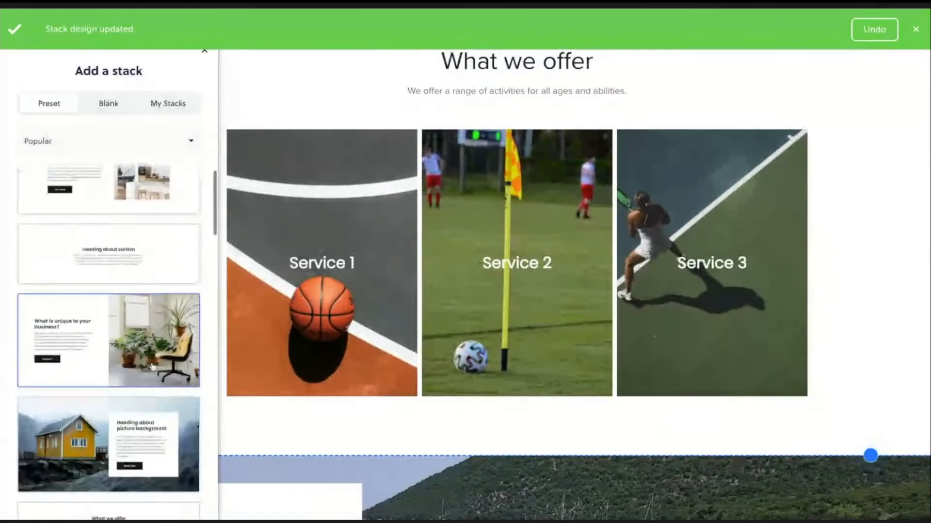
left_click(152, 367)
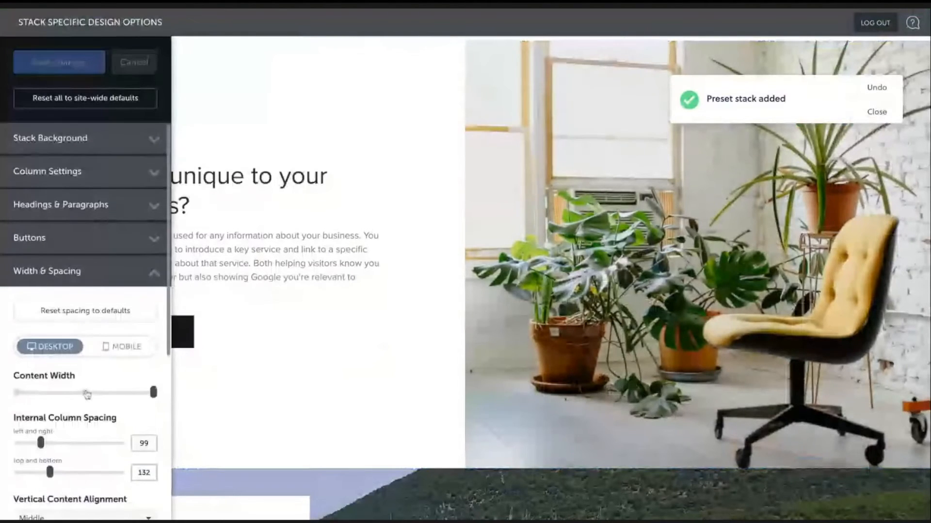
- Set the new stack's desktop content width to middle, column spacing to about 39 left-right and 40 top-bottom, and raise internal bottom spacing
left_click(86, 393)
scroll(42, 390, "down", 1)
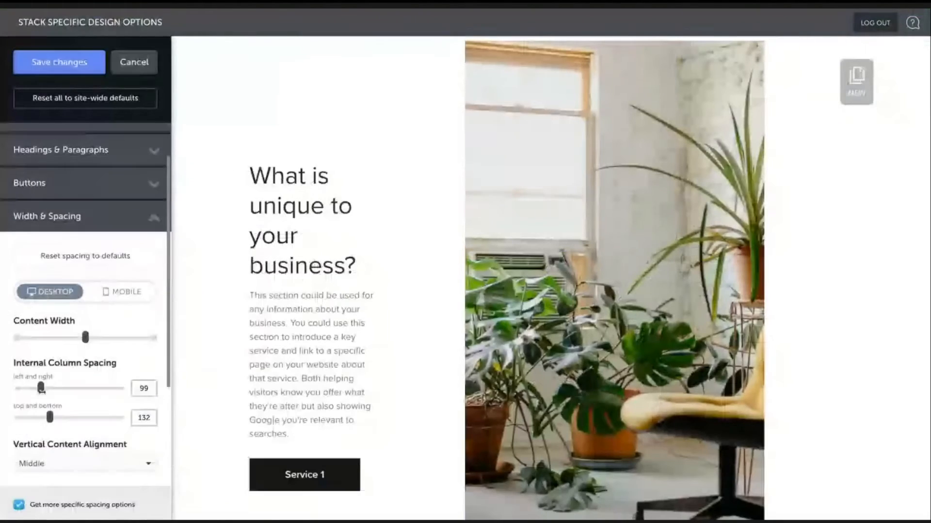
left_click_drag(42, 388, 25, 388)
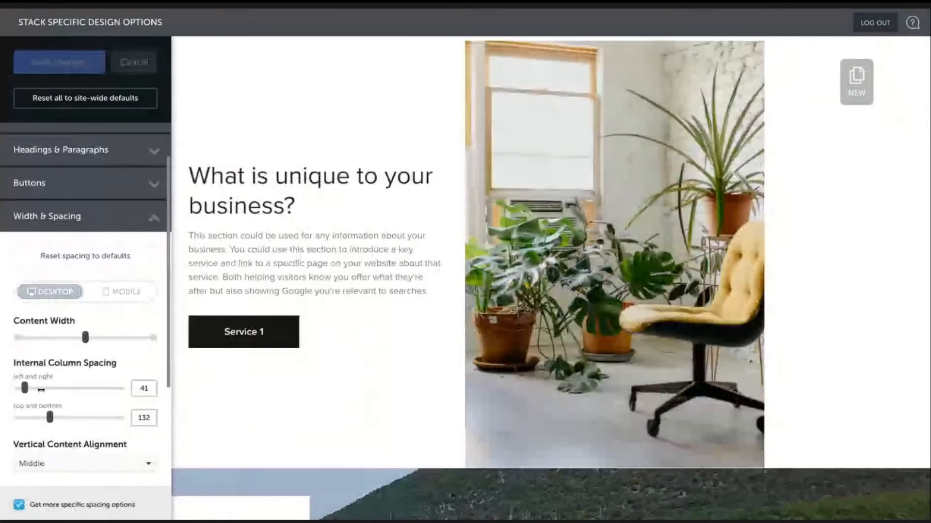
left_click_drag(50, 418, 25, 417)
scroll(463, 295, "up", 1)
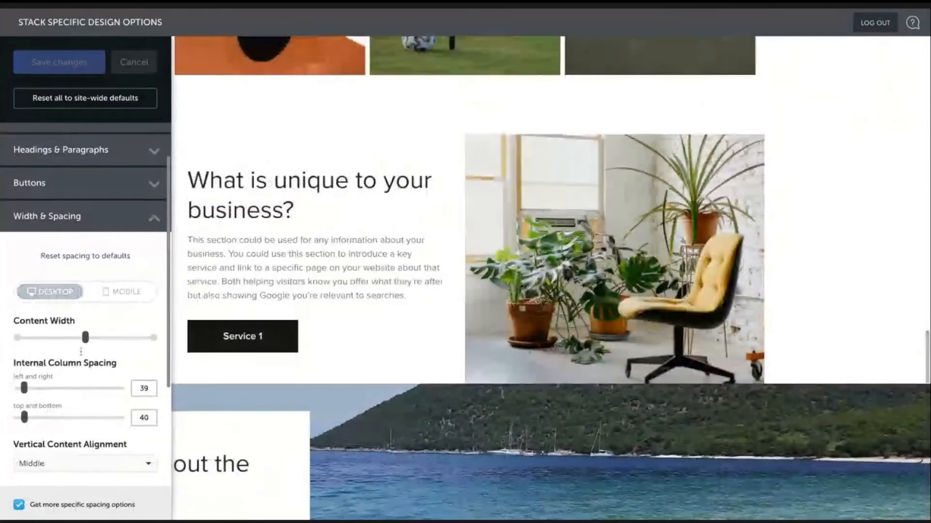
scroll(81, 351, "down", 5)
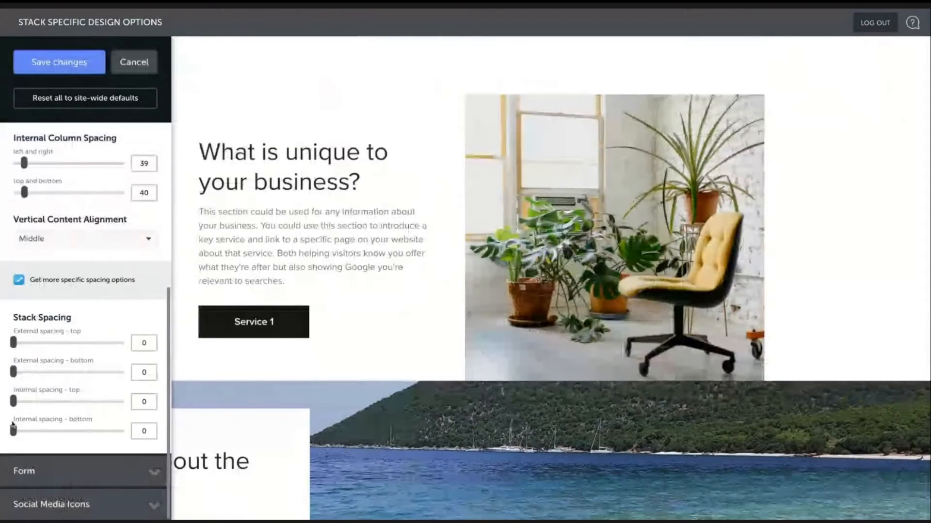
left_click_drag(13, 430, 31, 430)
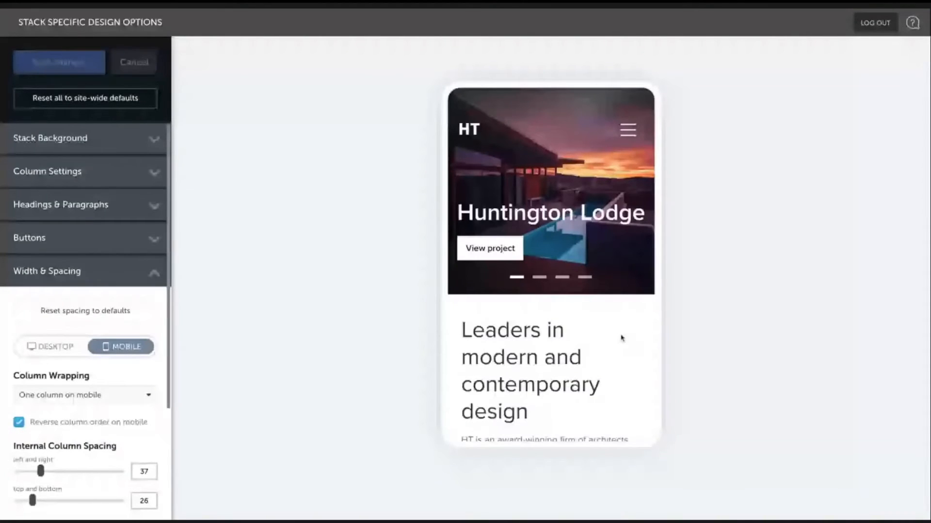
- Set the stack's mobile column wrapping to two columns on mobile and save the design changes
scroll(622, 338, "down", 10)
scroll(616, 337, "up", 2)
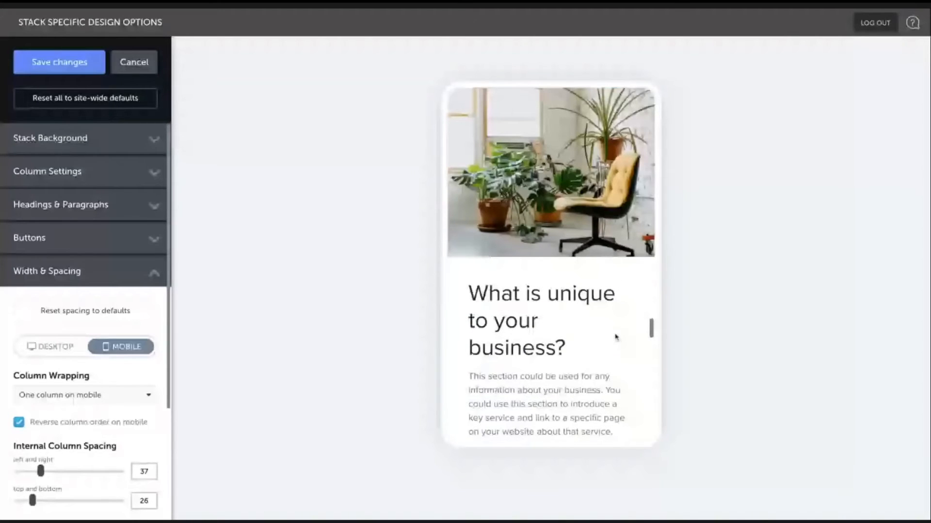
left_click(85, 395)
left_click(70, 434)
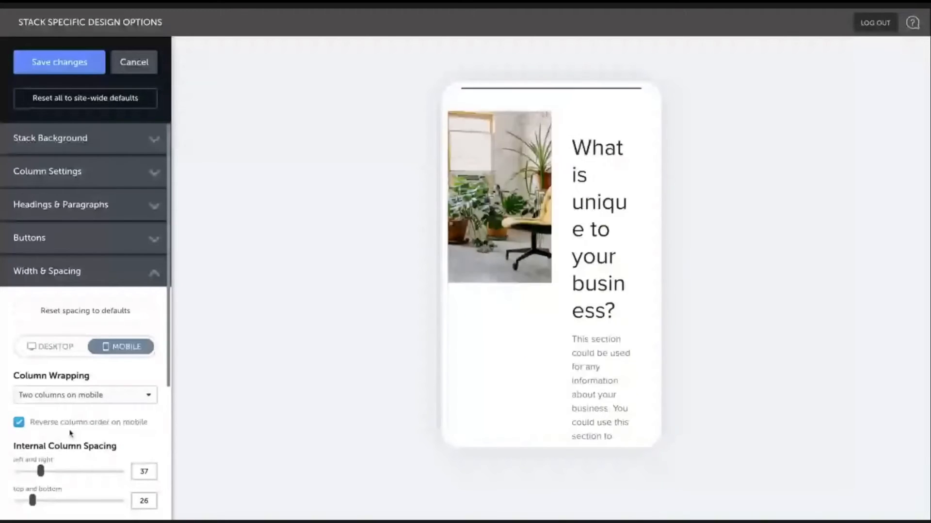
left_click(72, 395)
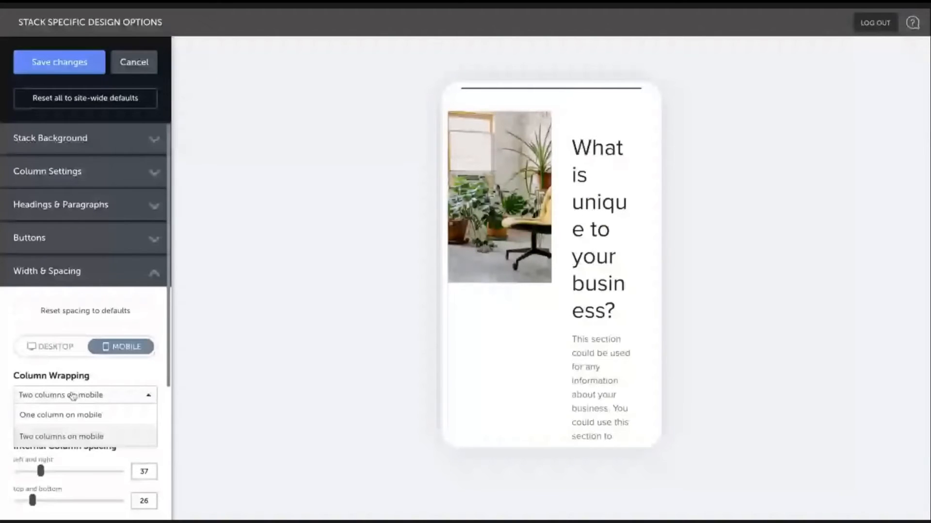
left_click(57, 67)
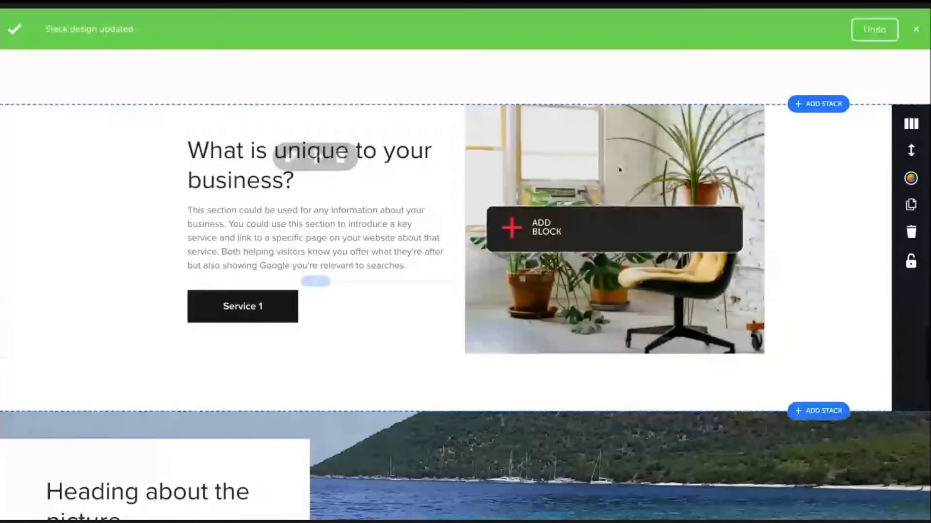
scroll(453, 158, "down", 5)
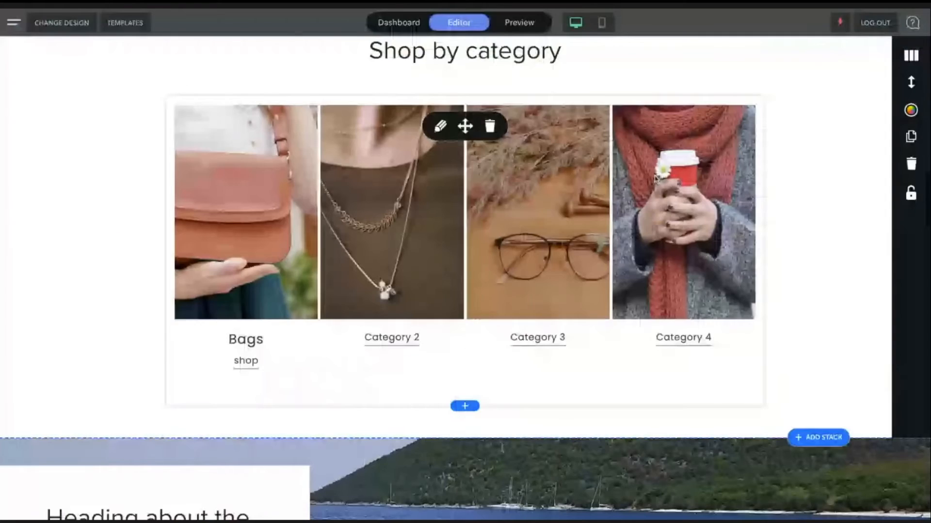
scroll(603, 213, "up", 1)
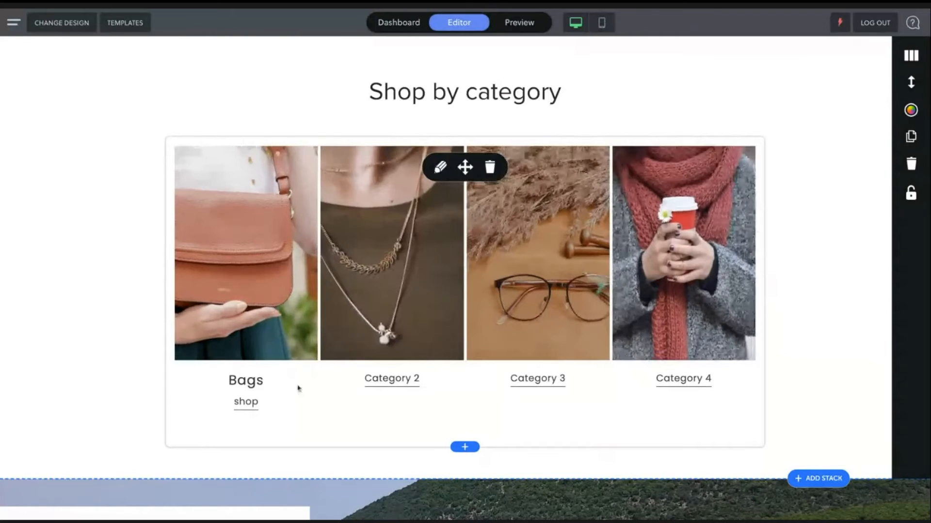
- Open the category grid gallery for editing and delete the first image's "Bags" title
left_click(439, 168)
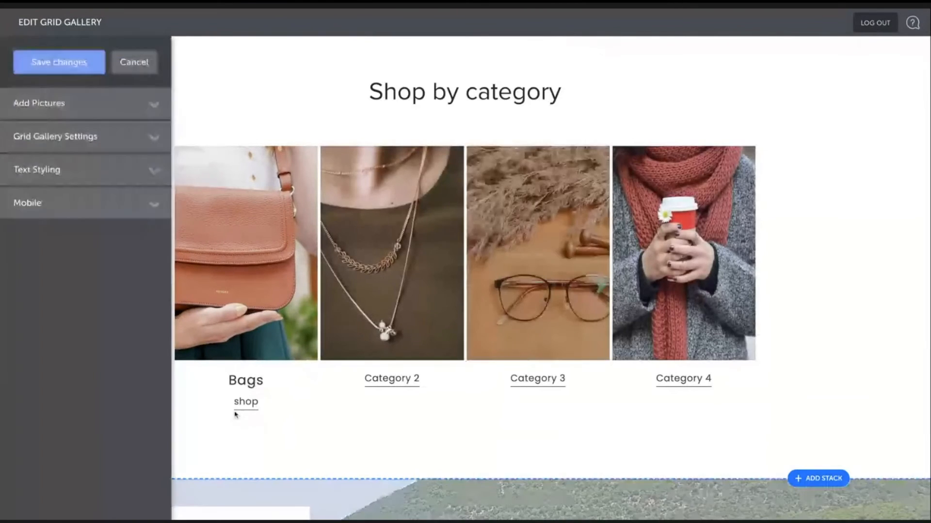
left_click(119, 172)
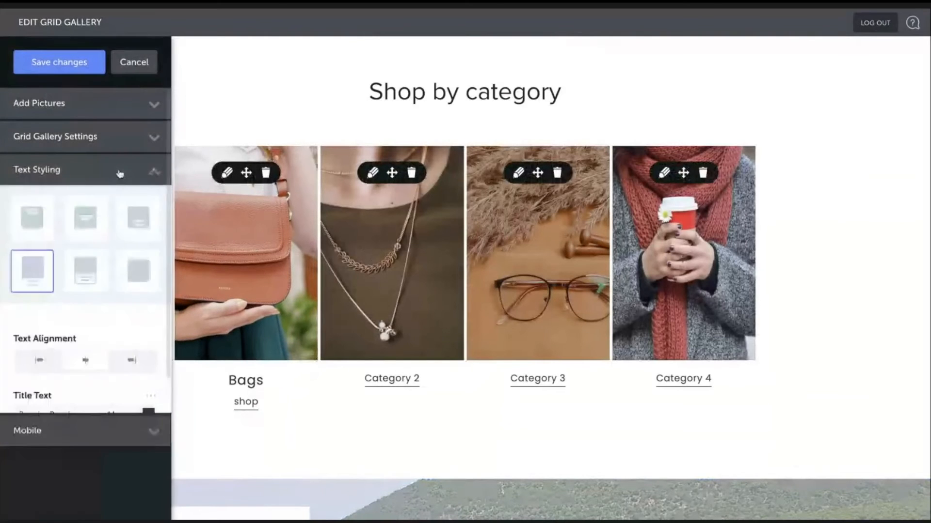
left_click(227, 172)
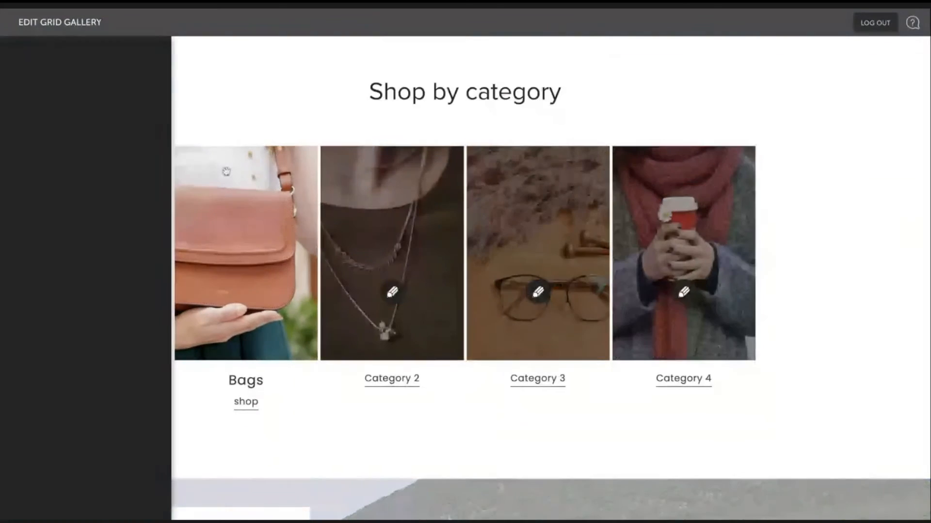
left_click(48, 303)
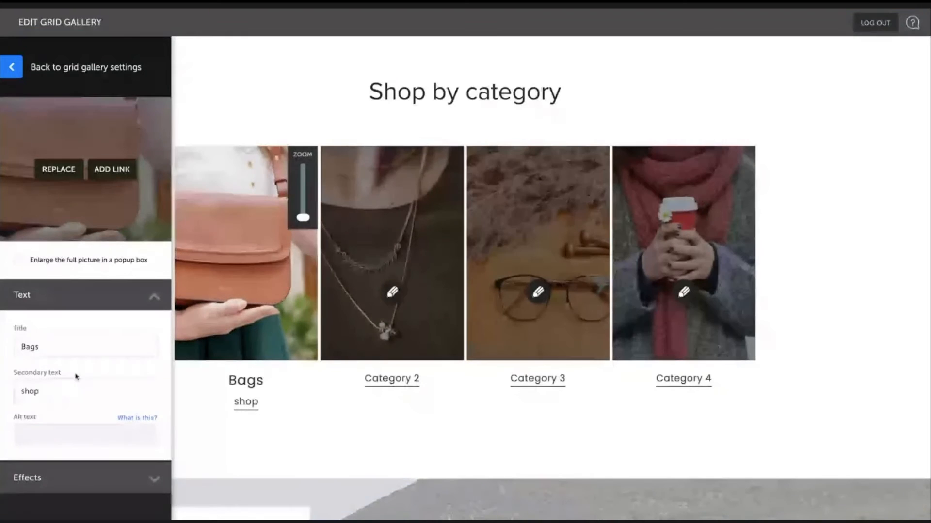
left_click(47, 344)
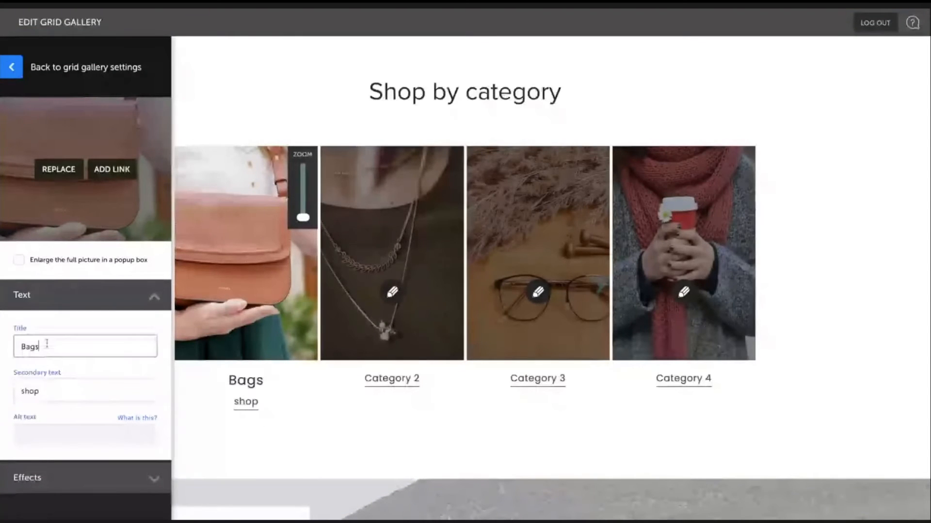
key("BackSpace")
key("BackSpace")
key("BackSpace")
key("BackSpace")
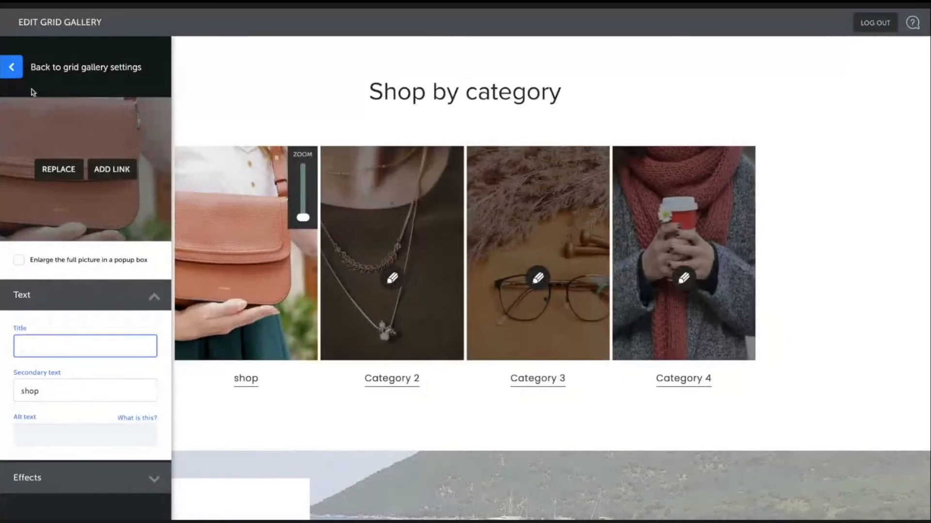
left_click(18, 74)
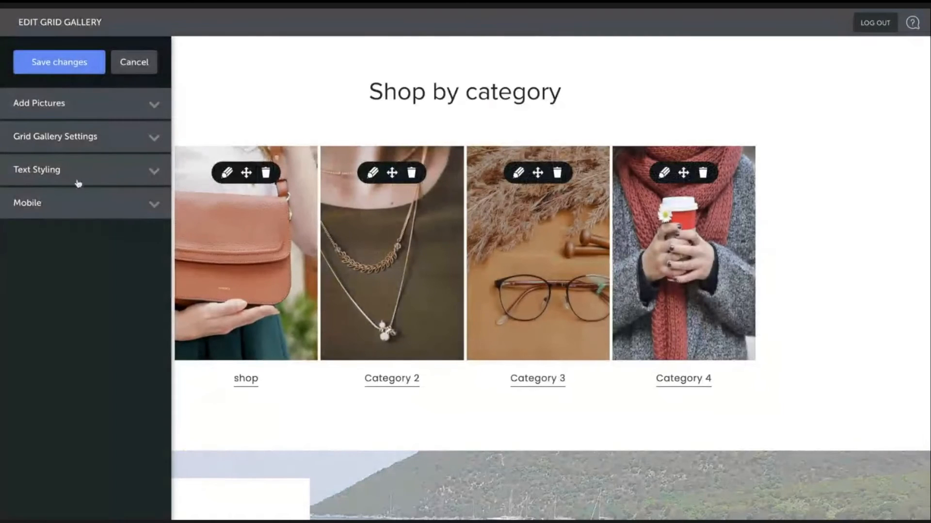
- Try displaying the gallery's secondary text as buttons, then switch it back to underlined
left_click(79, 183)
scroll(64, 432, "down", 3)
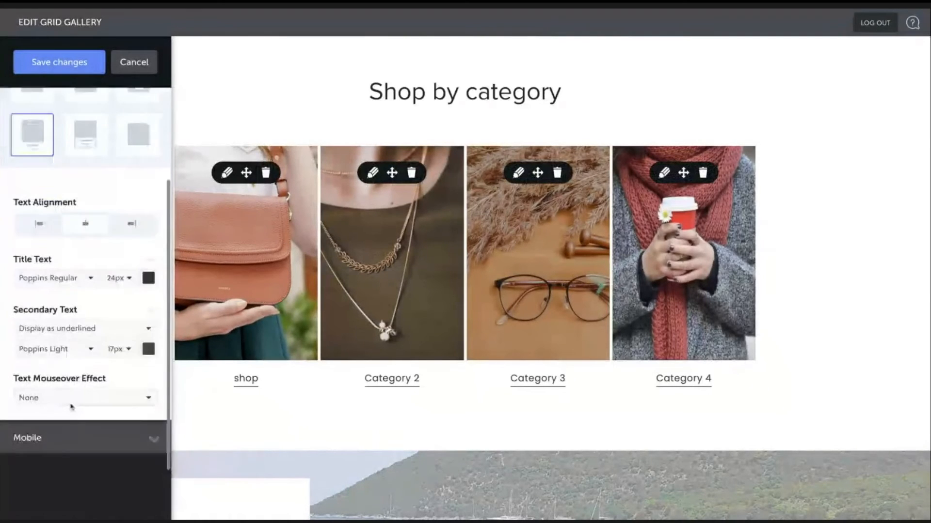
left_click(97, 333)
left_click(90, 394)
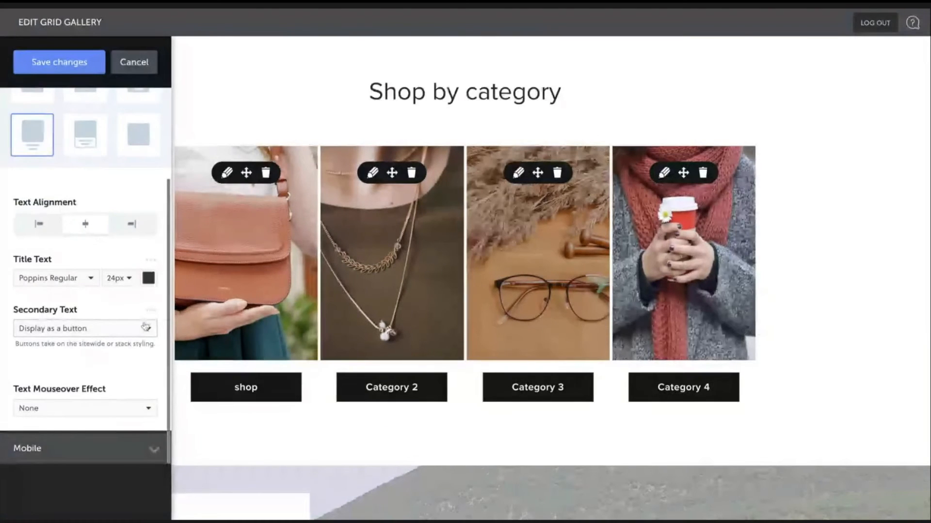
left_click(145, 327)
left_click(63, 370)
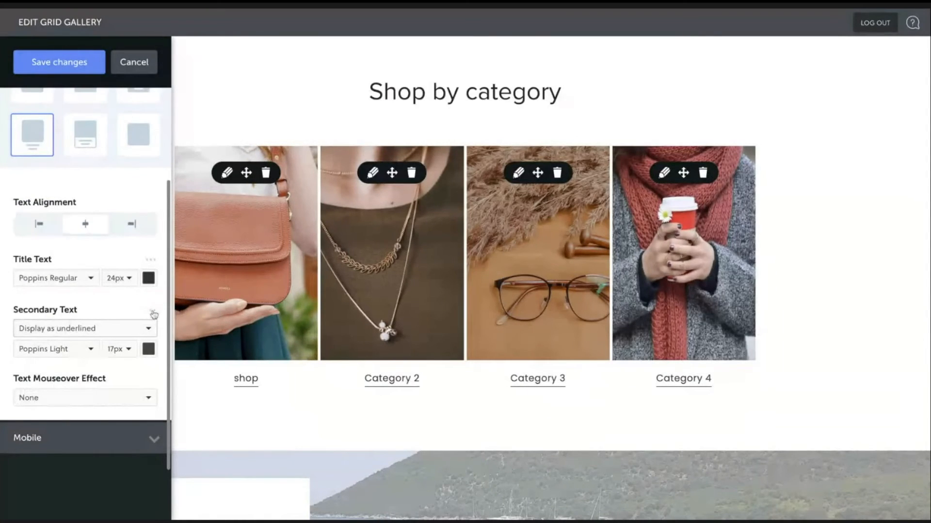
- Set the secondary text's letter spacing to 0.1 in its more settings
left_click(153, 315)
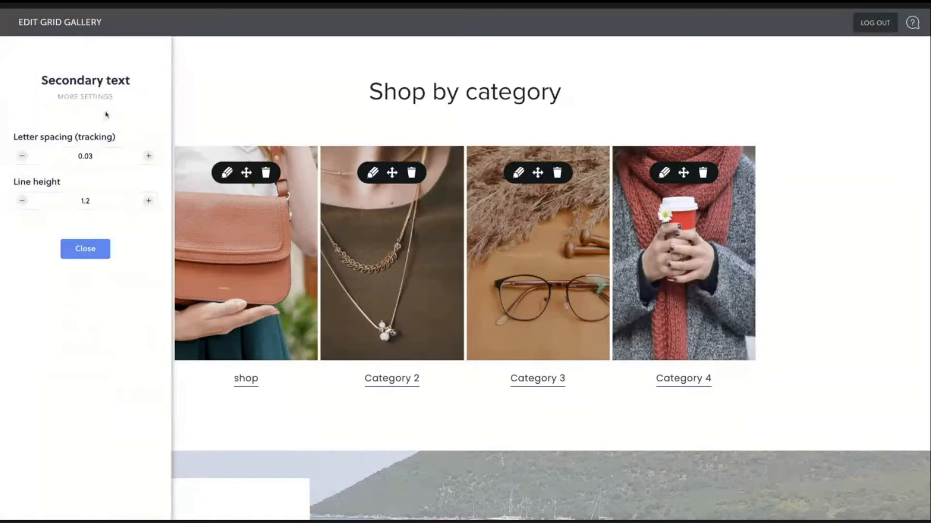
left_click(148, 157)
left_click(148, 157)
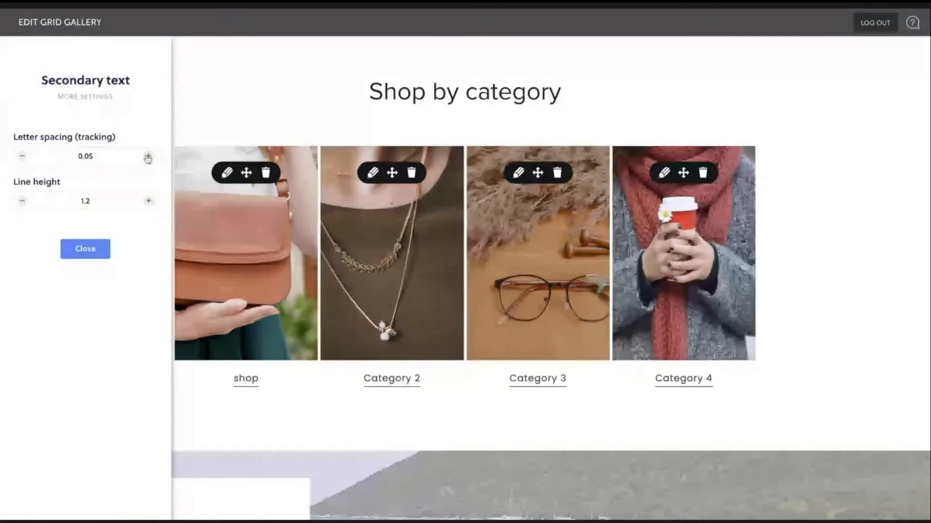
left_click(148, 156)
left_click(148, 156)
left_click(147, 157)
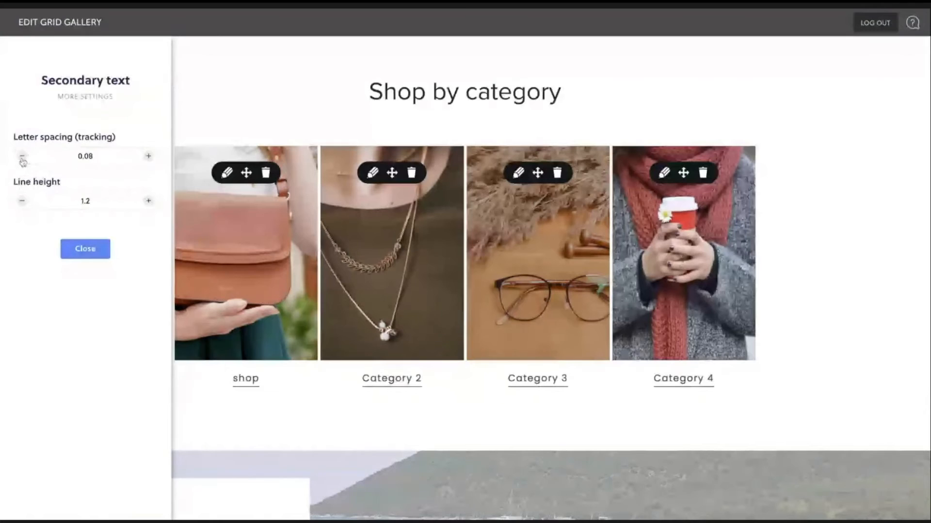
left_click(22, 156)
left_click(22, 156)
left_click(21, 156)
left_click(21, 156)
left_click(148, 156)
left_click(148, 156)
left_click(149, 157)
left_click(149, 157)
left_click(148, 157)
left_click(149, 156)
left_click(149, 157)
left_click(149, 157)
left_click(148, 157)
left_click(149, 157)
left_click(149, 156)
left_click(148, 157)
left_click(148, 157)
left_click(149, 157)
left_click(148, 156)
left_click(148, 156)
left_click(106, 158)
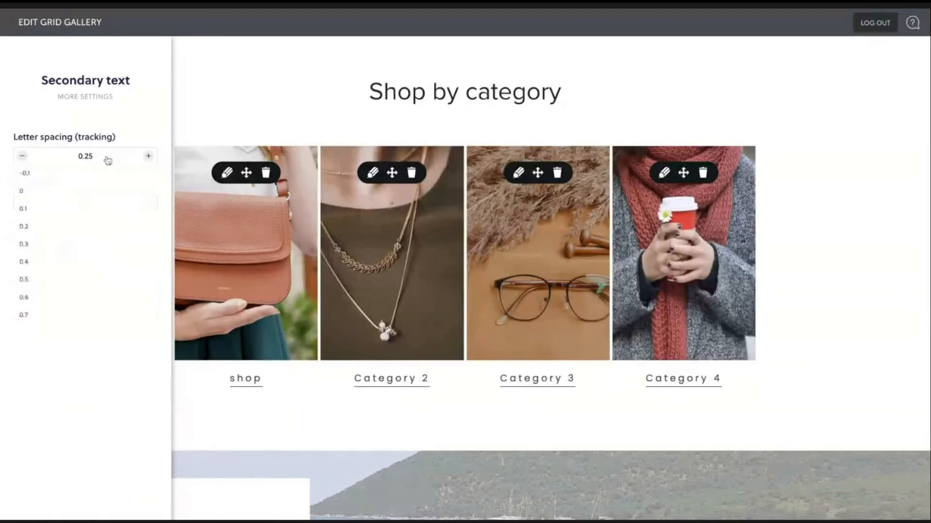
scroll(88, 293, "down", 2)
left_click(72, 324)
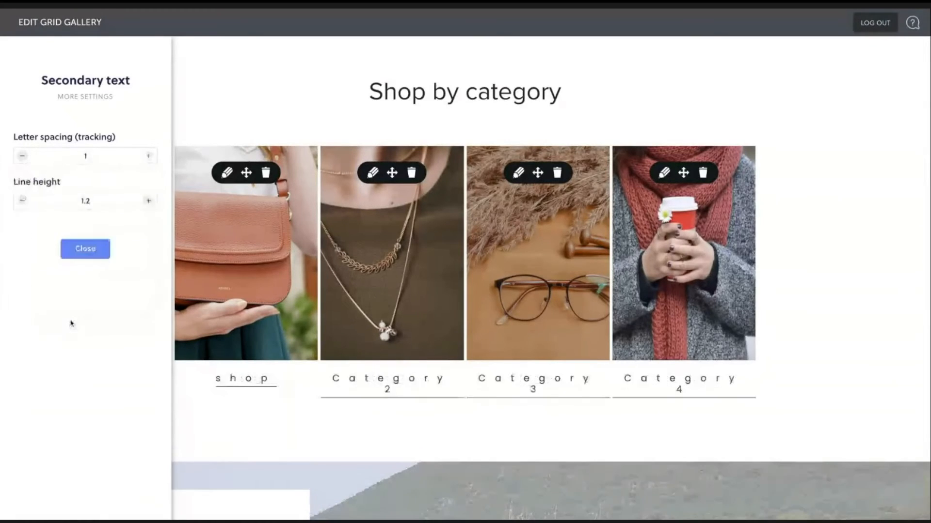
left_click(85, 156)
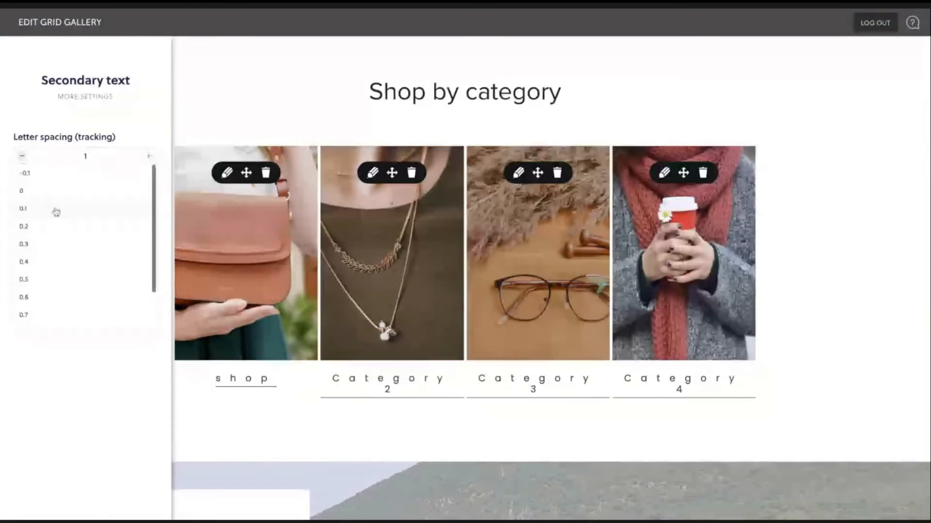
left_click(55, 261)
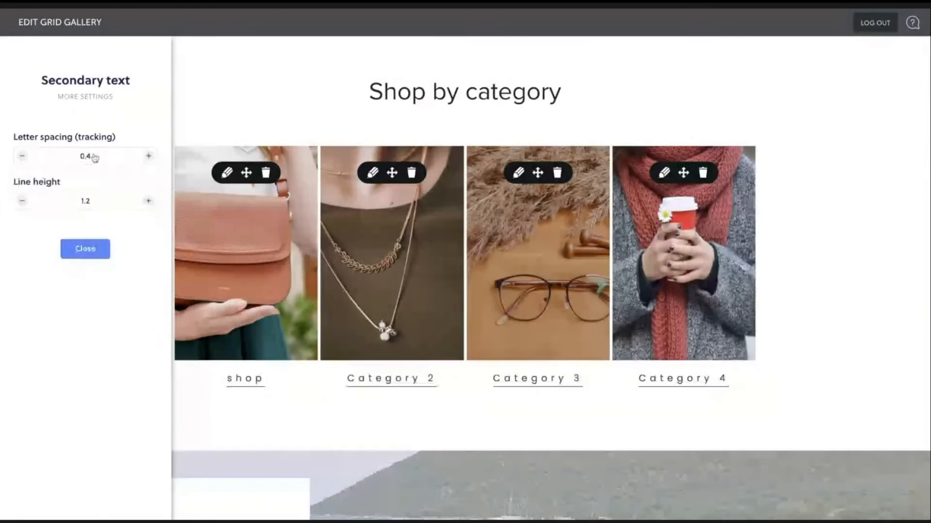
left_click(91, 156)
left_click(68, 229)
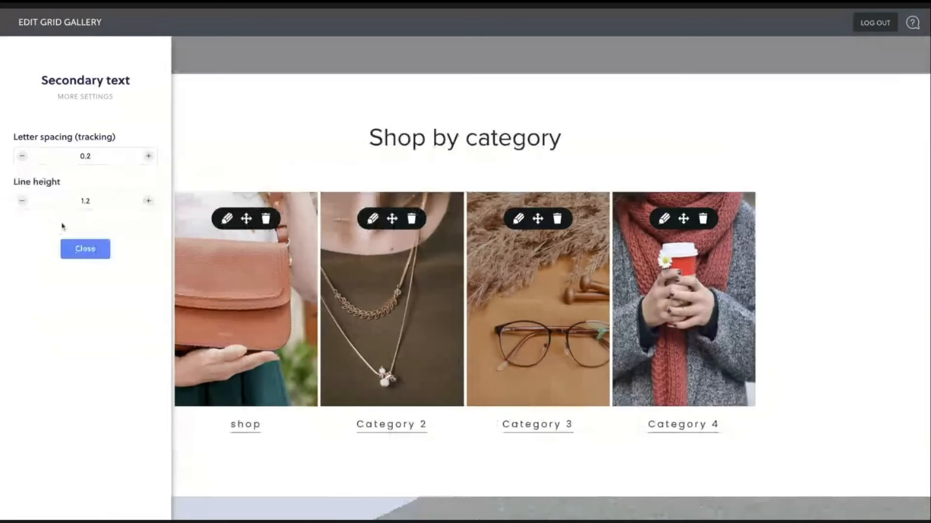
left_click(90, 155)
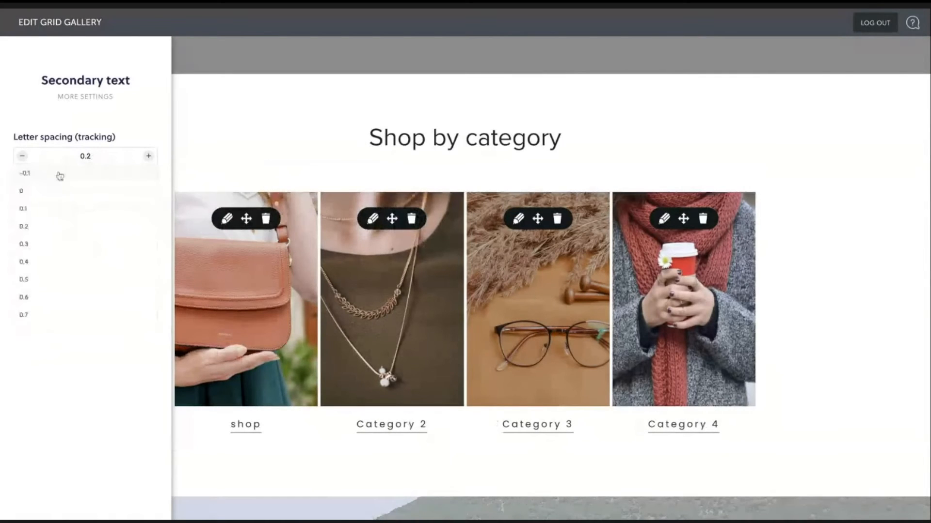
left_click(37, 209)
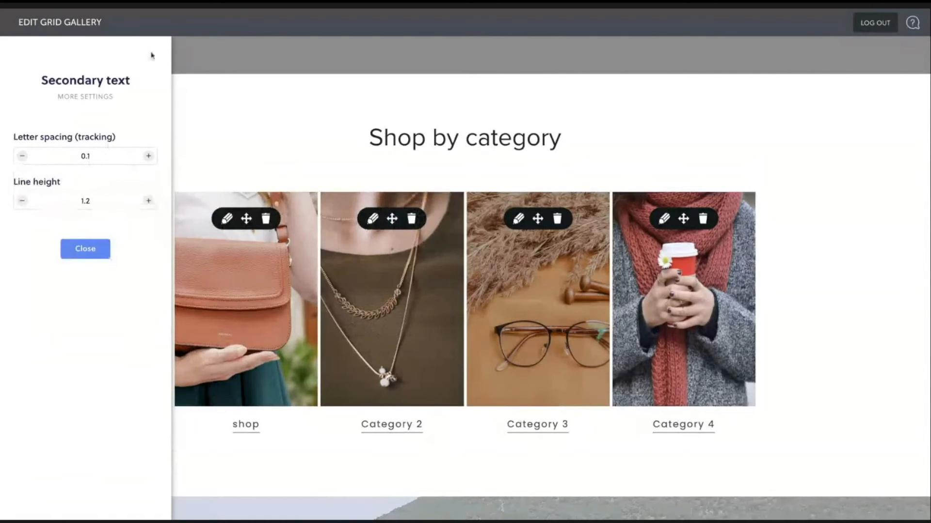
- Set the secondary text's line height to 1.1 and close the more settings
left_click(149, 201)
left_click(148, 202)
left_click(148, 202)
left_click(149, 202)
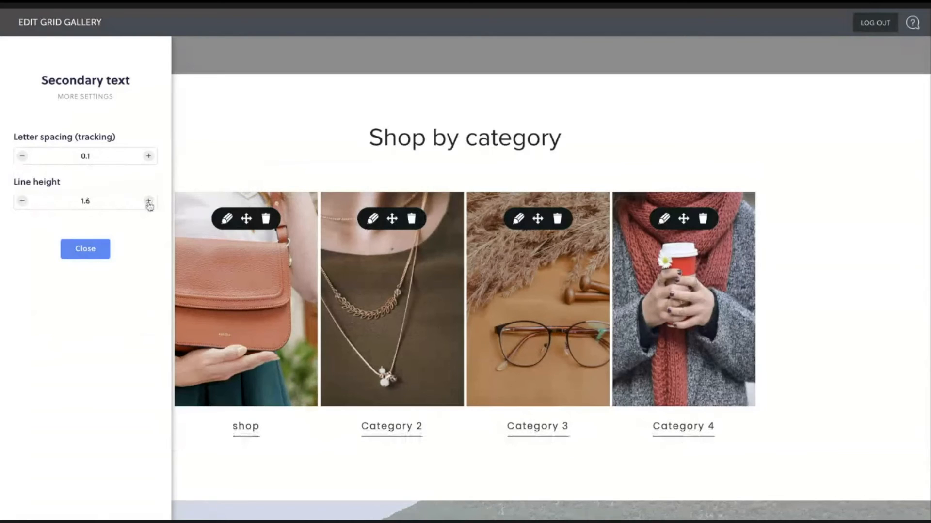
left_click(149, 201)
left_click(148, 202)
left_click(148, 202)
left_click(148, 202)
left_click(22, 201)
left_click(23, 200)
left_click(22, 200)
left_click(23, 201)
left_click(23, 201)
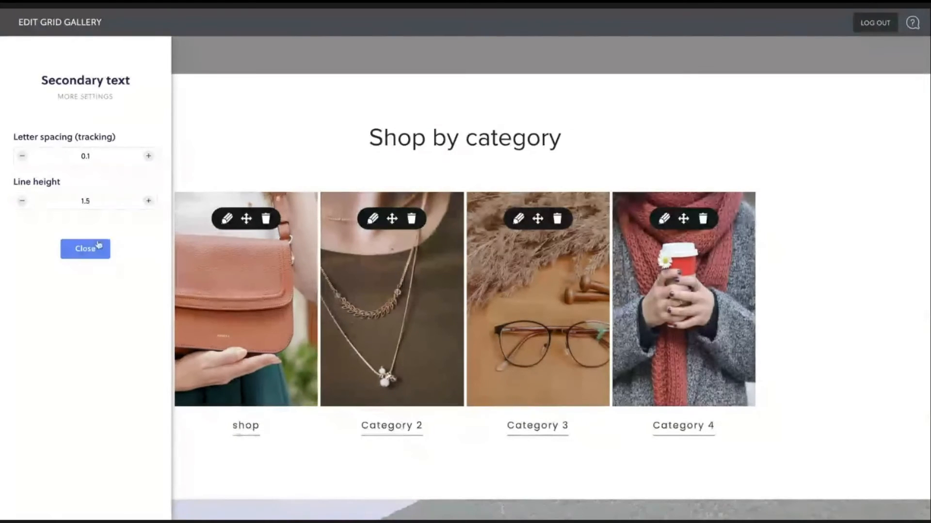
left_click(21, 200)
left_click(21, 201)
left_click(21, 201)
left_click(22, 201)
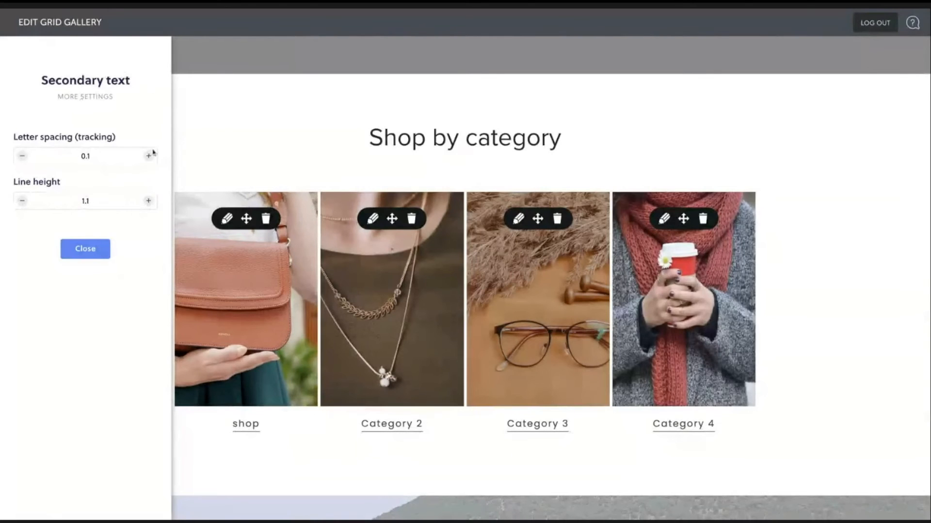
left_click(92, 249)
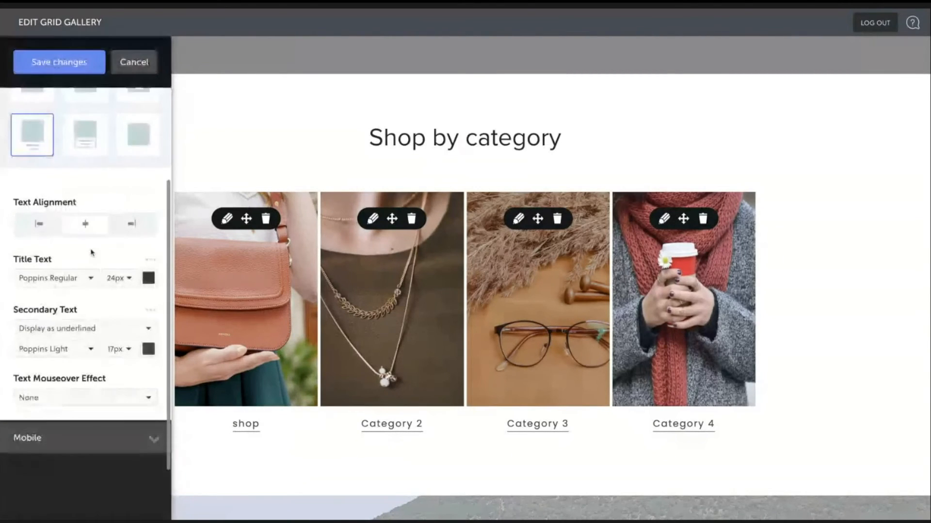
scroll(117, 271, "down", 2)
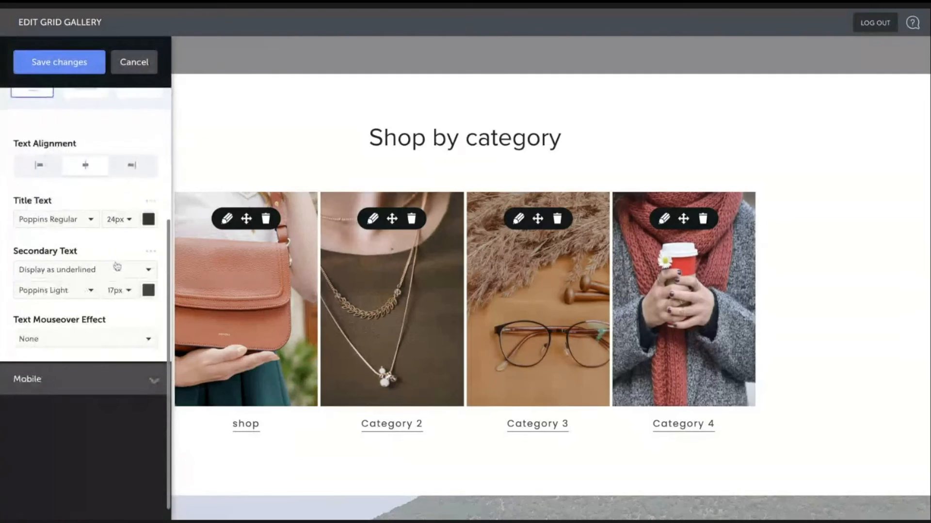
scroll(118, 268, "up", 2)
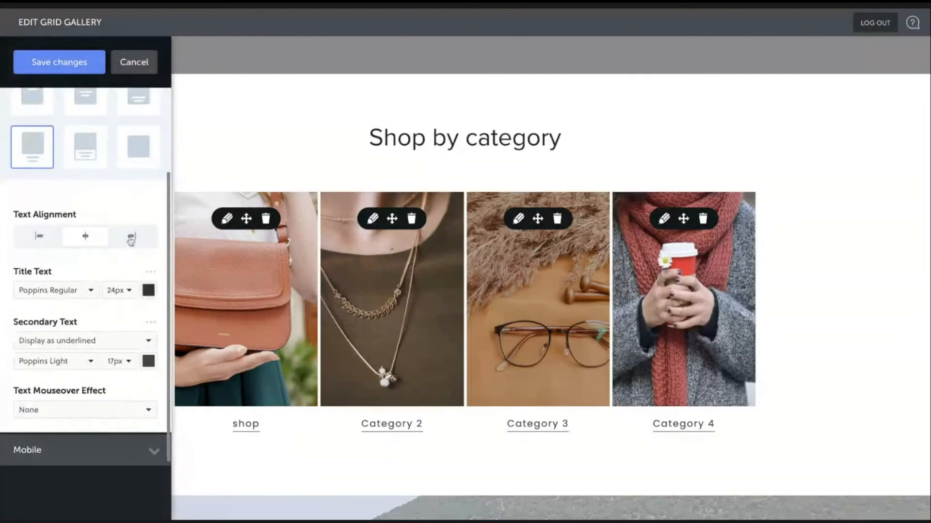
scroll(131, 238, "down", 1)
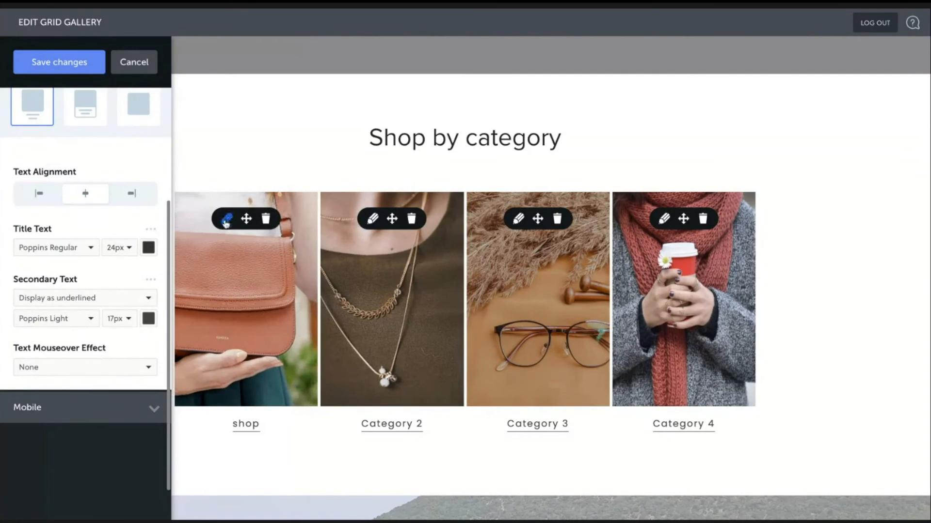
scroll(130, 224, "up", 2)
scroll(129, 225, "up", 2)
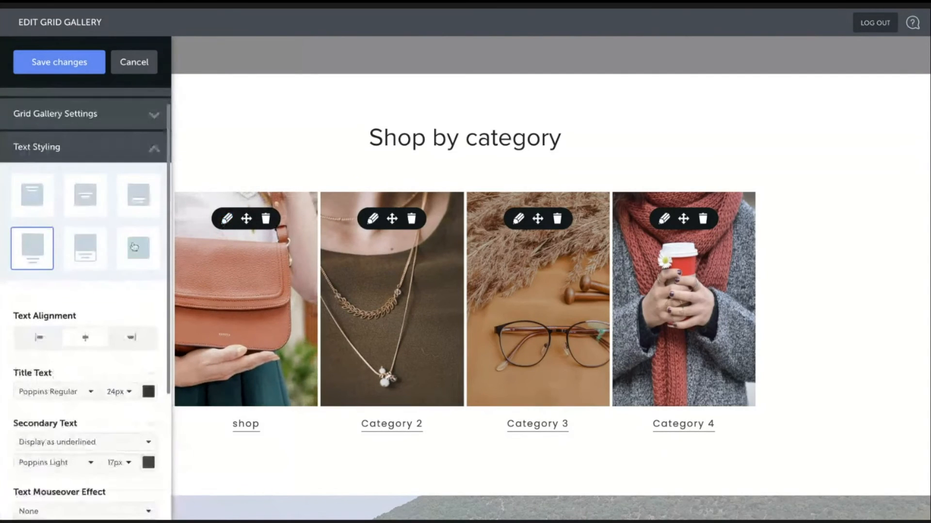
scroll(134, 247, "up", 1)
scroll(110, 337, "down", 5)
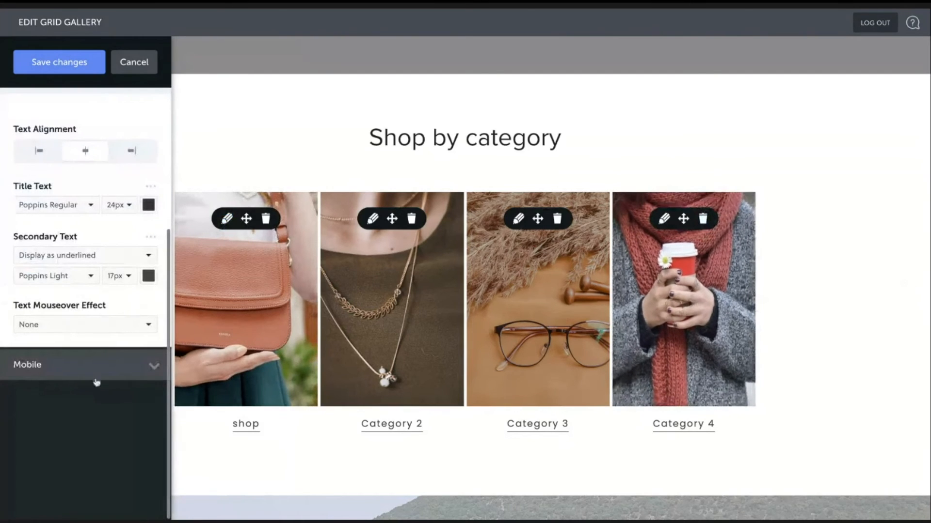
- Set the gallery's mobile secondary text size to 13px
left_click(94, 377)
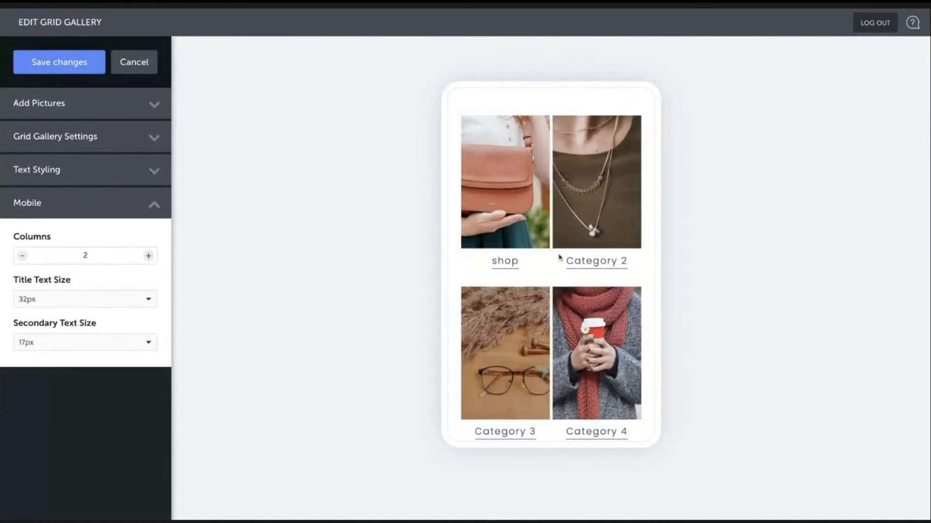
scroll(559, 257, "down", 1)
scroll(557, 256, "down", 3)
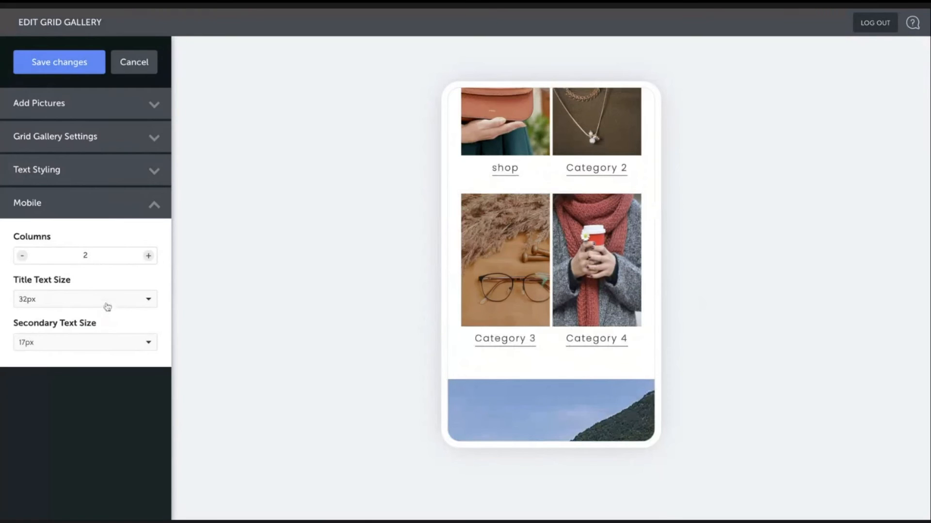
left_click(100, 343)
scroll(85, 383, "up", 1)
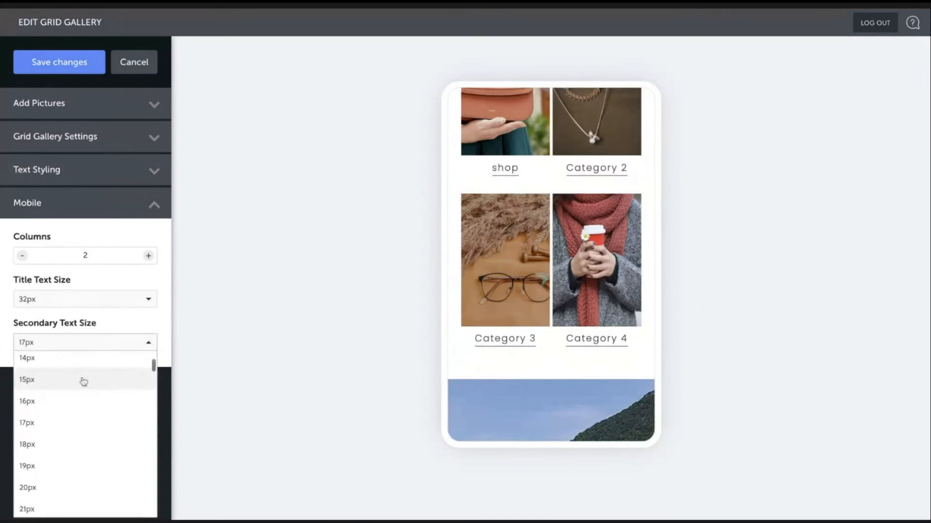
left_click(81, 382)
left_click(69, 341)
scroll(66, 361, "up", 2)
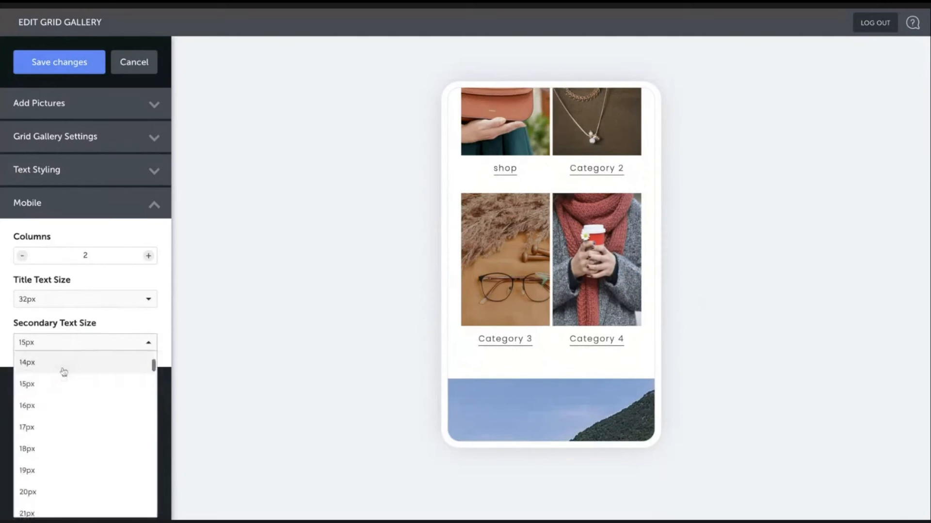
left_click(68, 368)
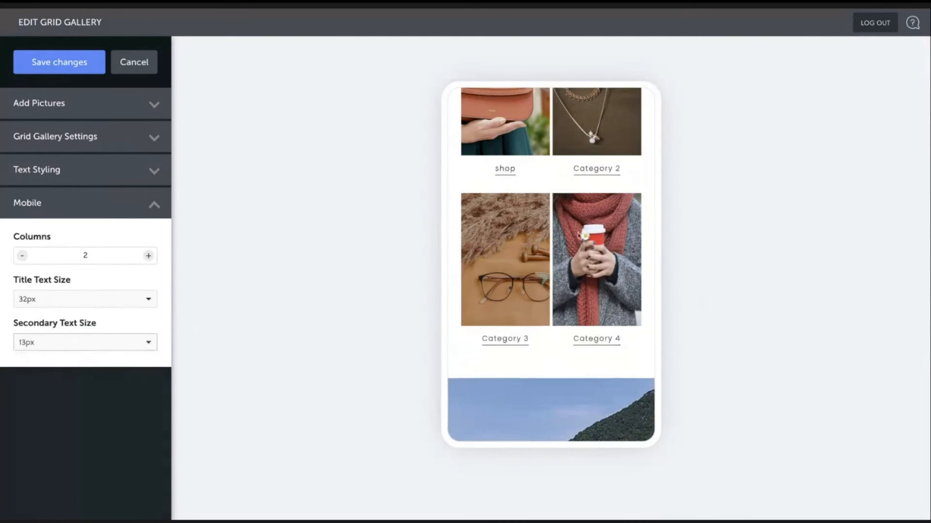
scroll(577, 236, "up", 3)
scroll(575, 236, "down", 1)
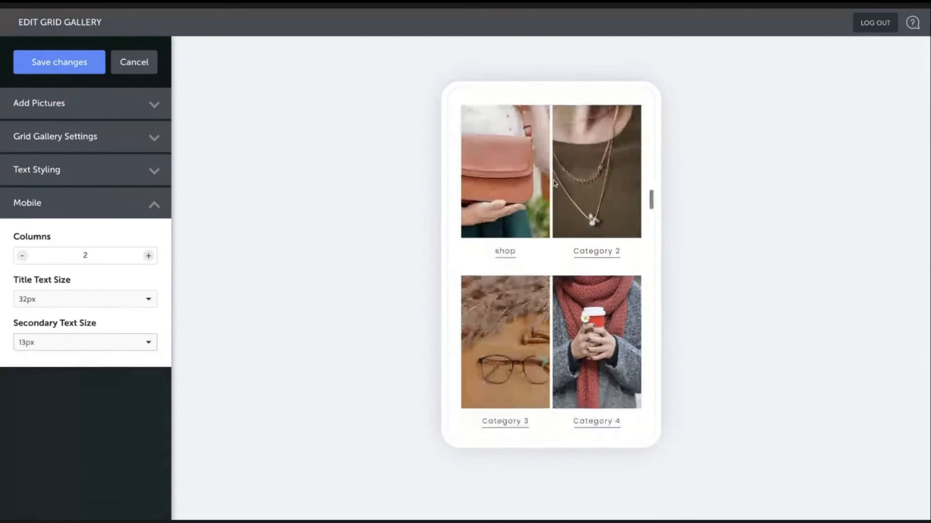
- Review the gallery in the mobile preview and save the grid gallery changes
scroll(535, 222, "up", 1)
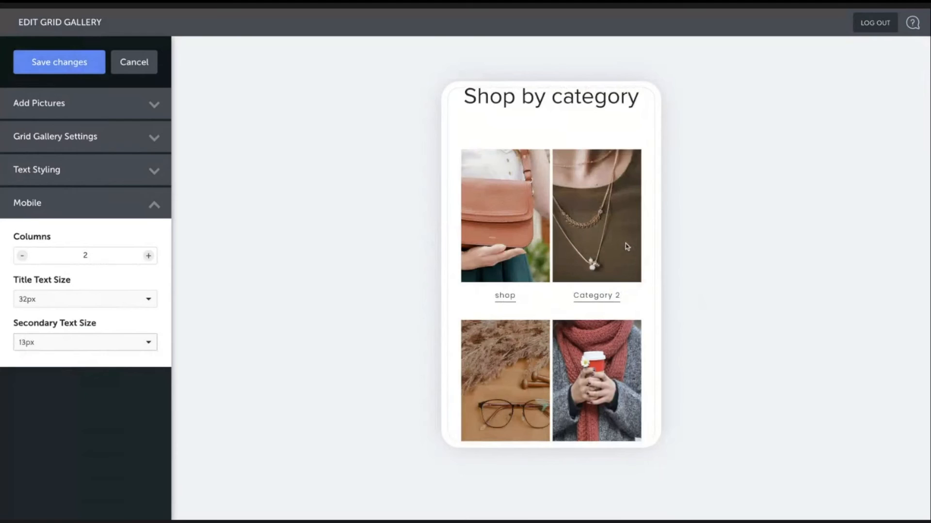
scroll(628, 246, "down", 1)
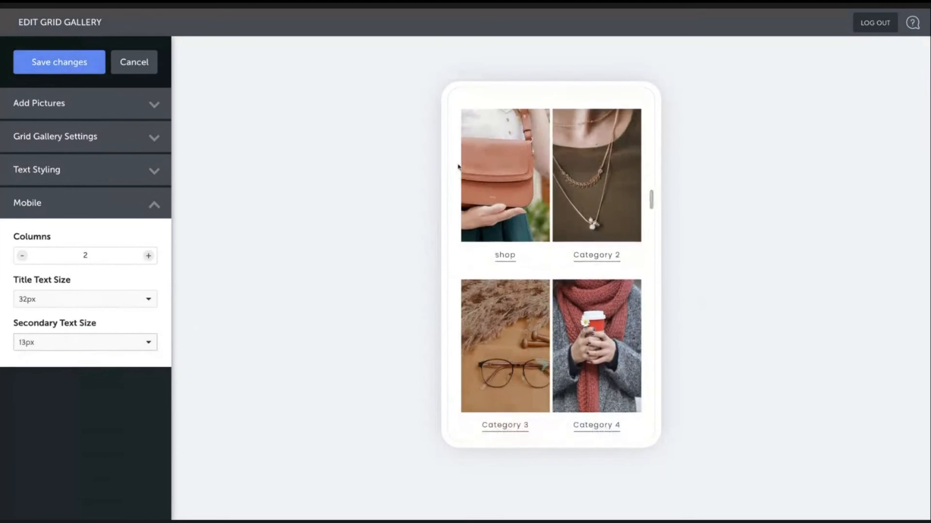
scroll(458, 165, "up", 1)
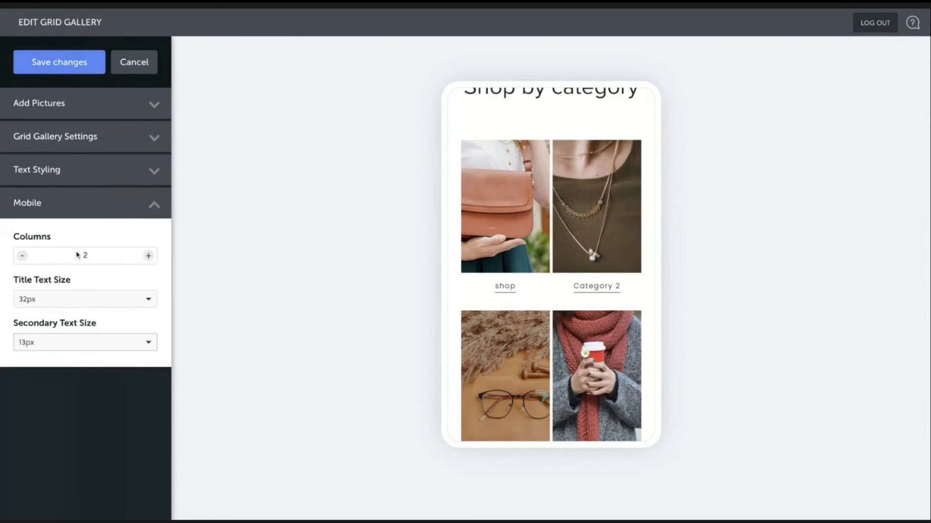
left_click(79, 65)
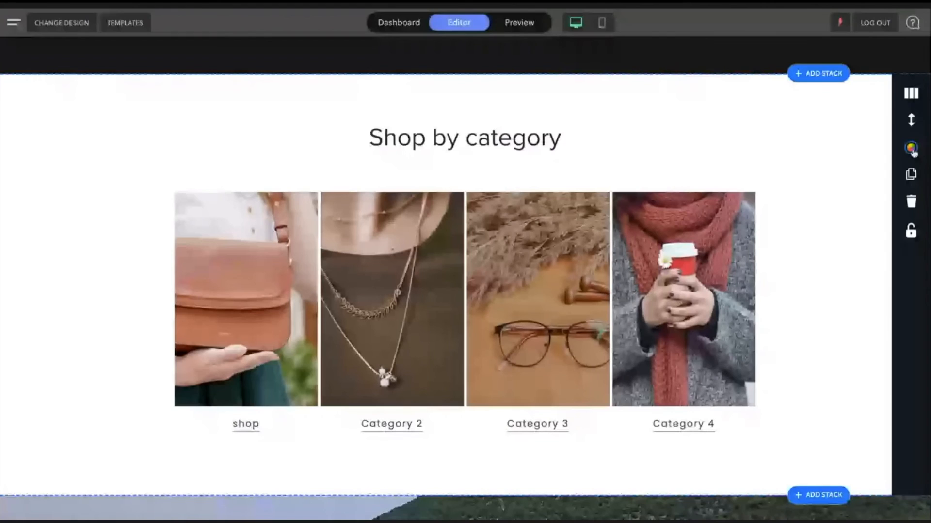
- Open the gallery stack's design options and widen its desktop content width and left-and-right internal column spacing
left_click(912, 149)
left_click(89, 276)
scroll(102, 327, "down", 2)
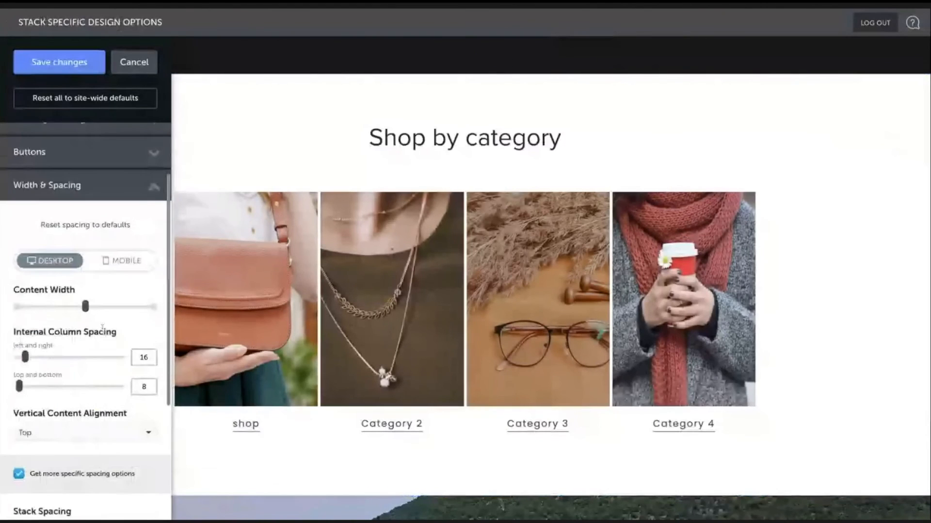
left_click_drag(25, 357, 45, 350)
left_click_drag(85, 299, 149, 300)
left_click_drag(46, 350, 85, 350)
- Set the stack's mobile left-and-right internal column spacing to 5
left_click(130, 256)
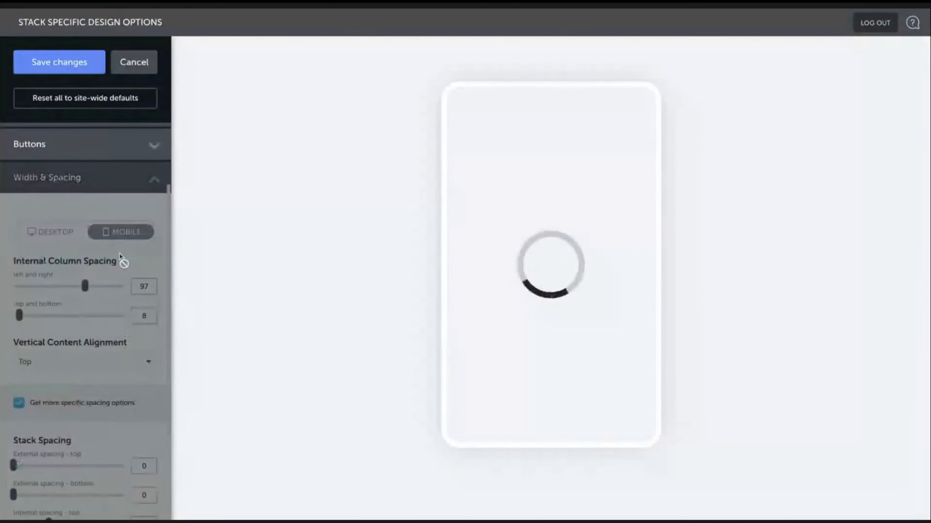
scroll(650, 304, "down", 10)
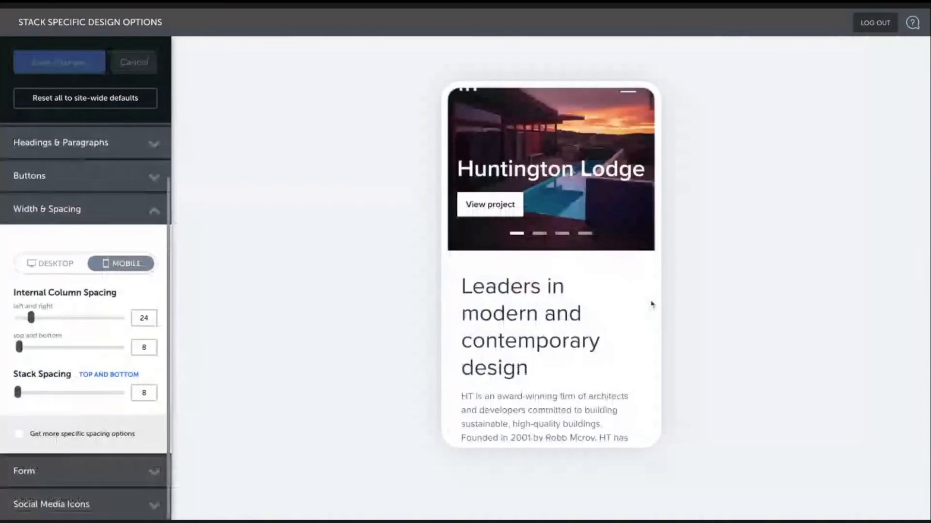
scroll(652, 304, "down", 5)
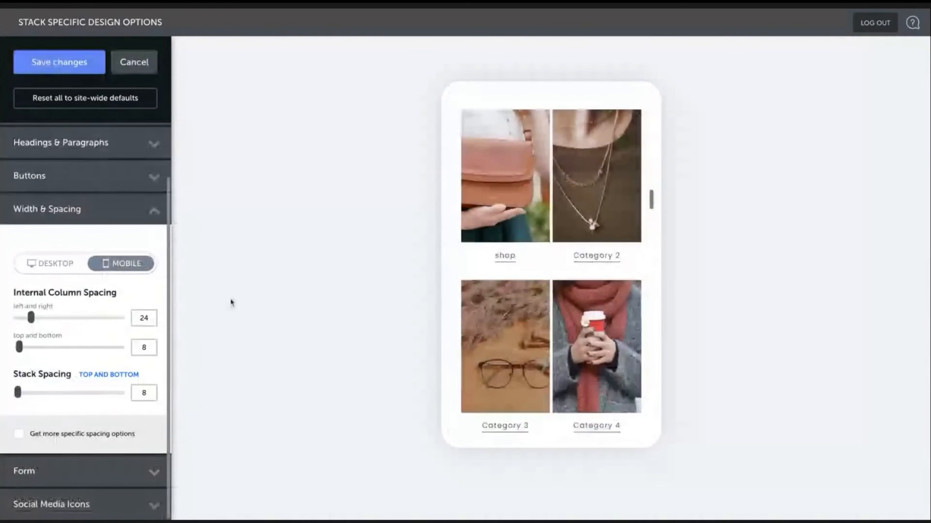
left_click_drag(32, 318, 31, 318)
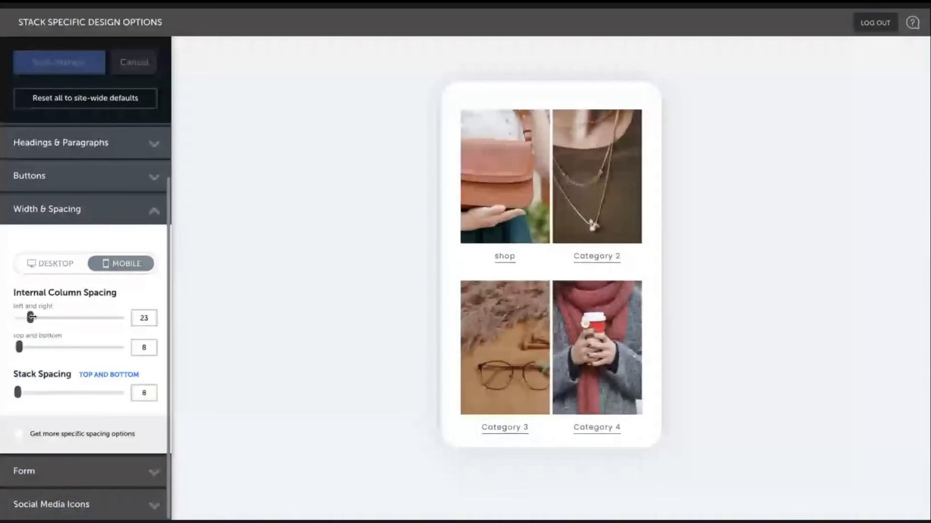
left_click_drag(31, 317, 17, 339)
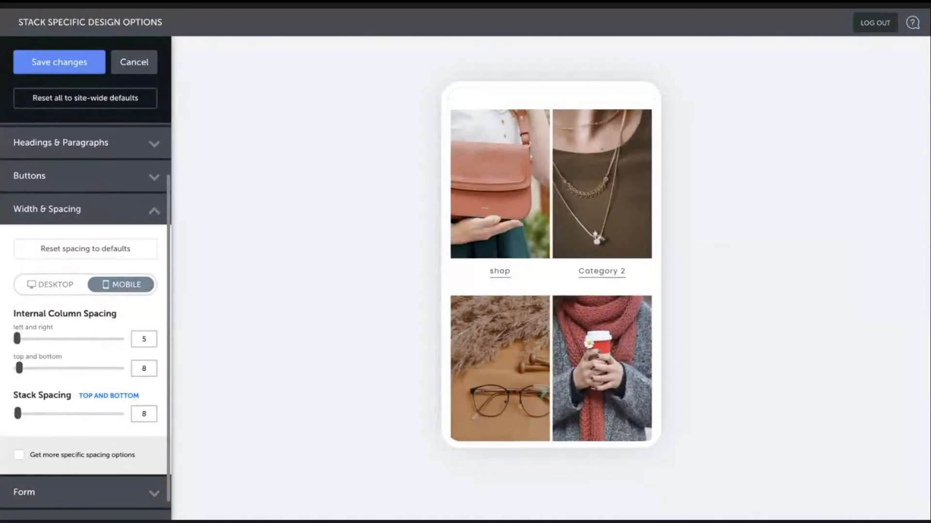
- Review the gallery in the mobile preview and save the stack design changes
scroll(609, 316, "down", 3)
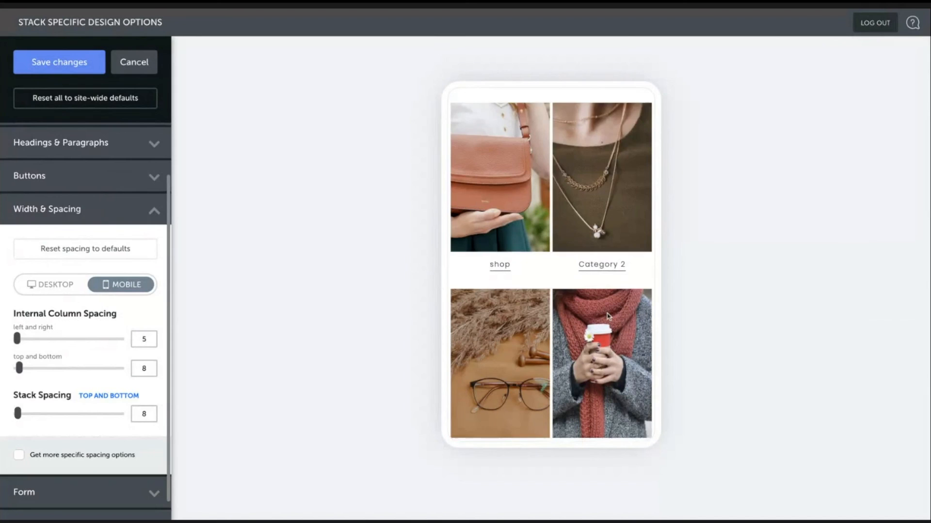
scroll(609, 317, "down", 5)
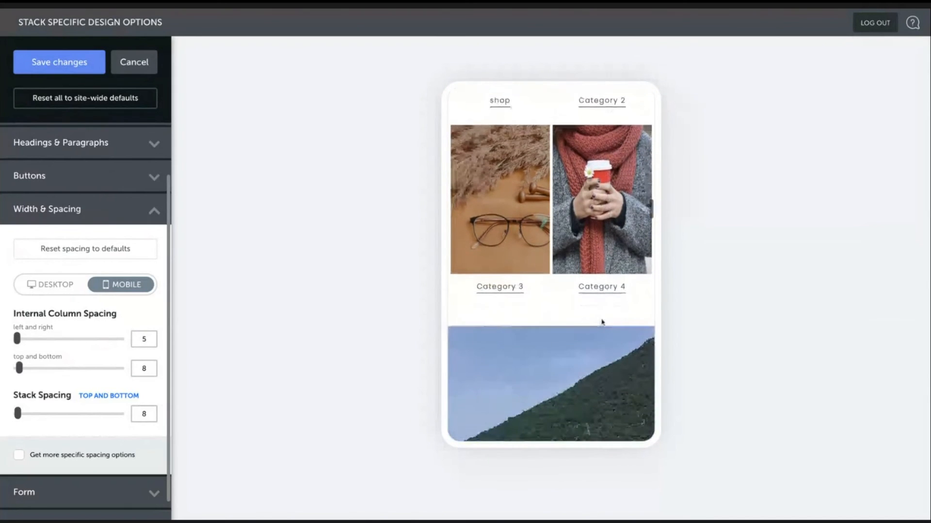
scroll(604, 318, "up", 2)
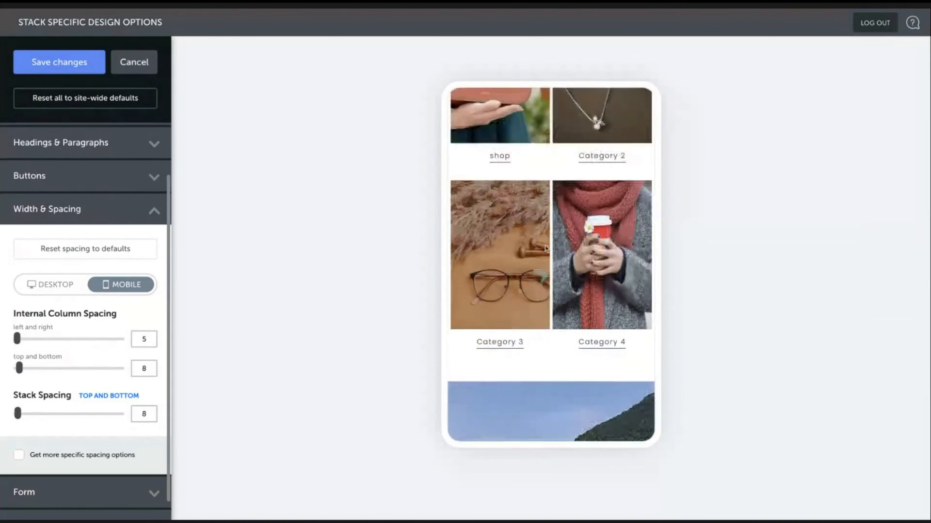
scroll(121, 195, "up", 3)
left_click(77, 63)
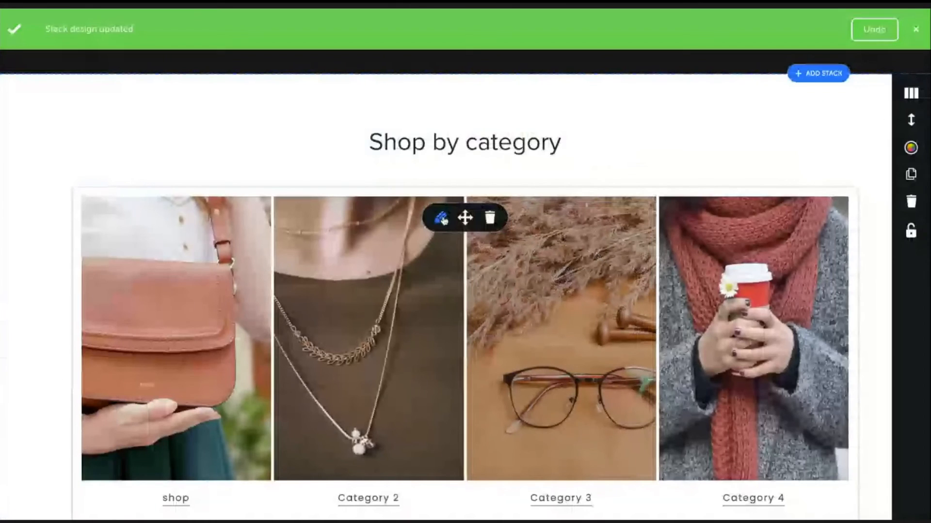
- Set the grid gallery's gap to 3px in its gallery settings and save the gallery
left_click(440, 219)
left_click(112, 144)
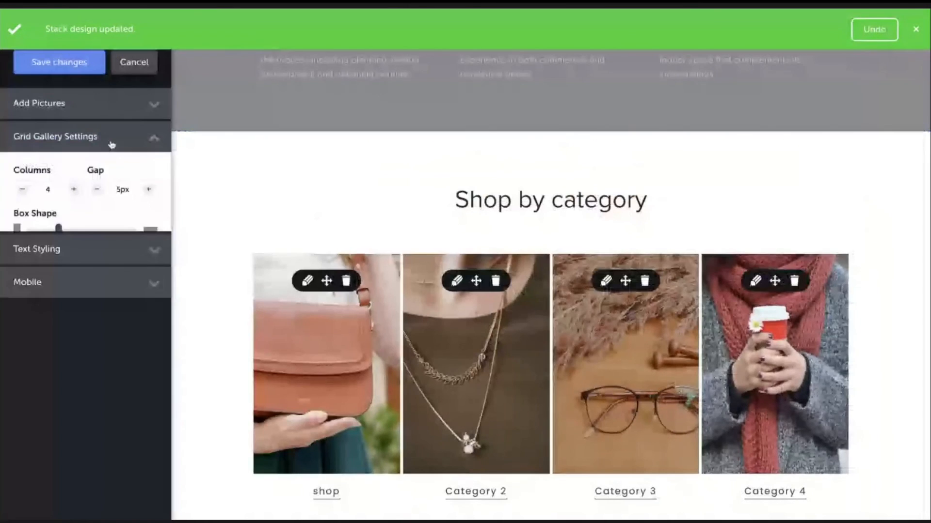
left_click(125, 191)
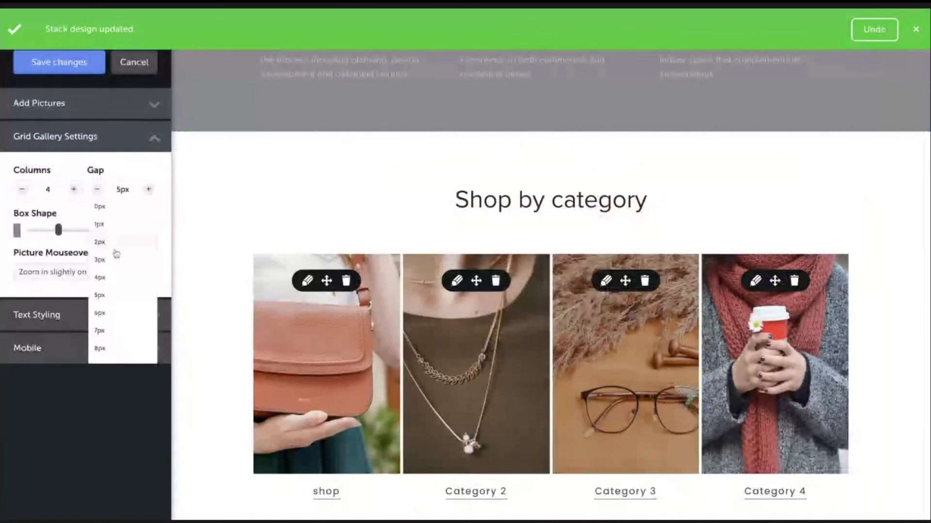
left_click(118, 337)
left_click(123, 191)
scroll(132, 306, "down", 5)
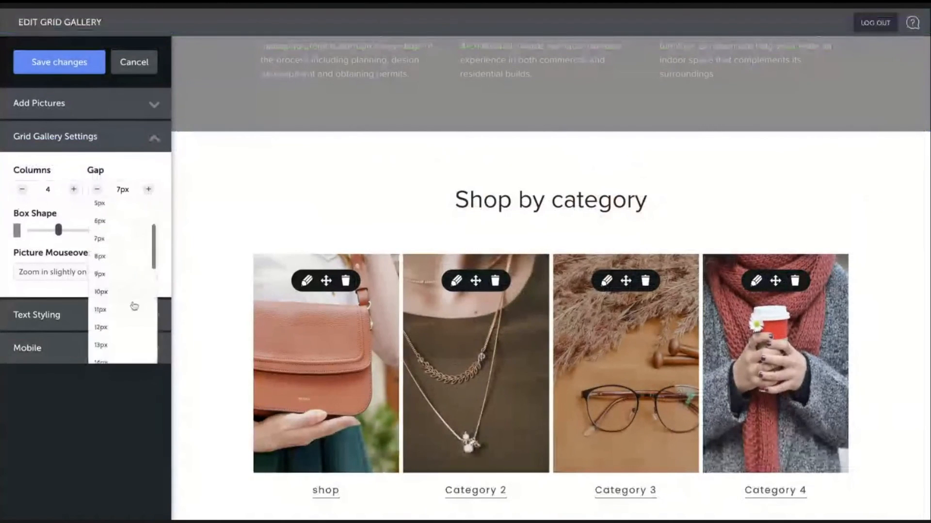
left_click(123, 309)
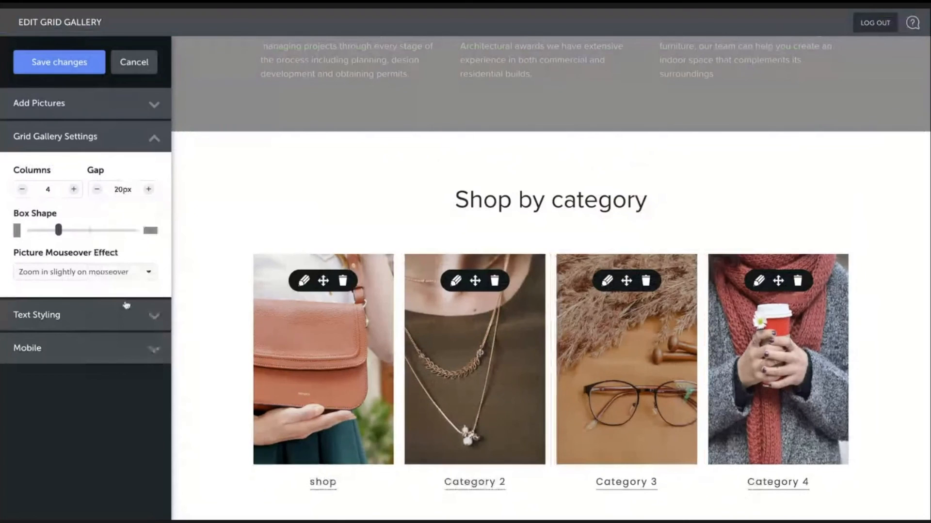
left_click(118, 195)
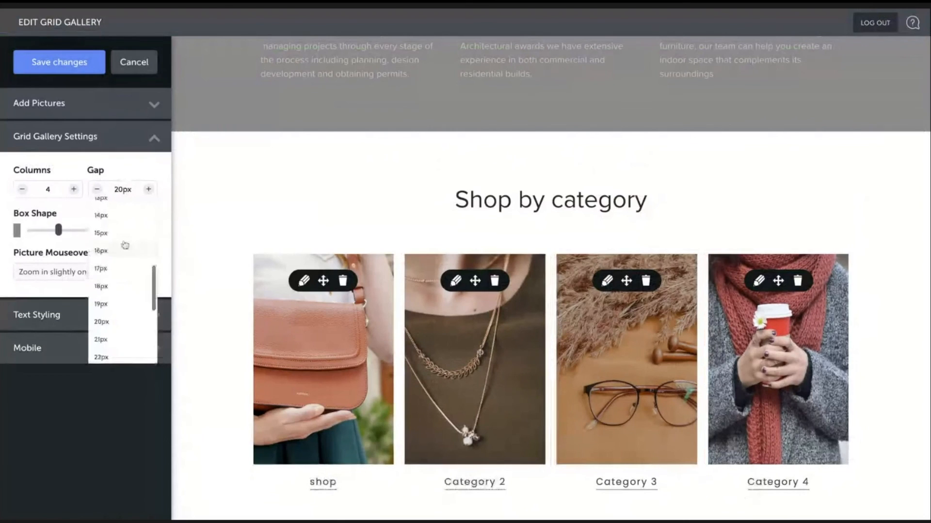
scroll(125, 246, "up", 5)
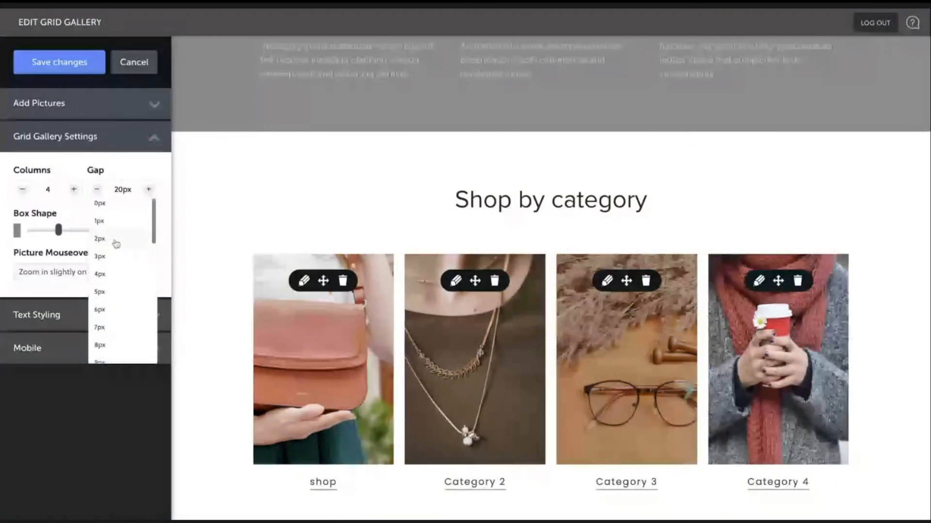
left_click(116, 243)
left_click(117, 256)
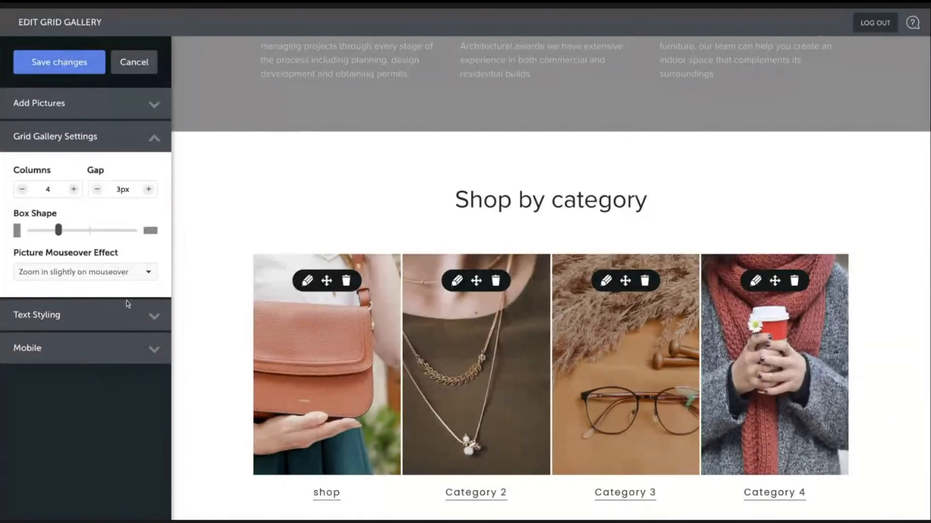
left_click(82, 67)
- Open the What we do stack's design options at its mobile width and spacing settings
scroll(590, 315, "up", 7)
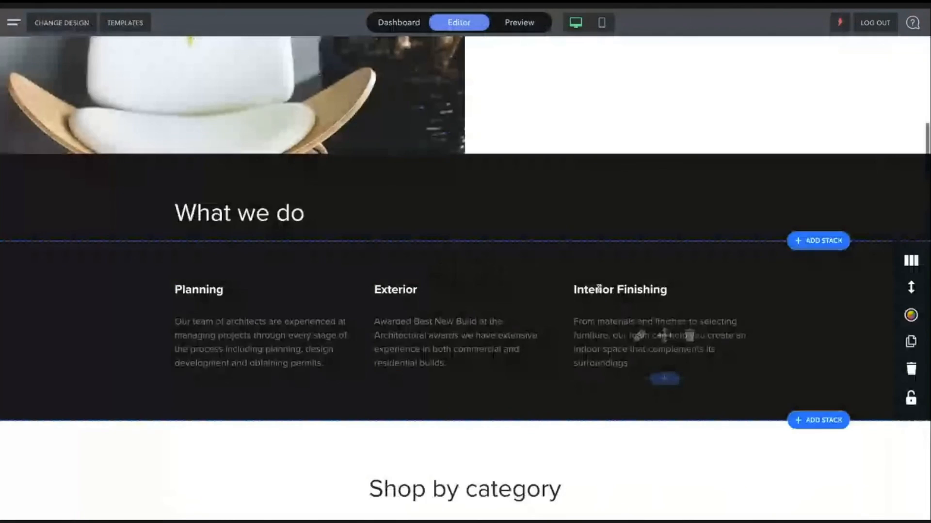
scroll(598, 291, "up", 2)
scroll(674, 312, "down", 2)
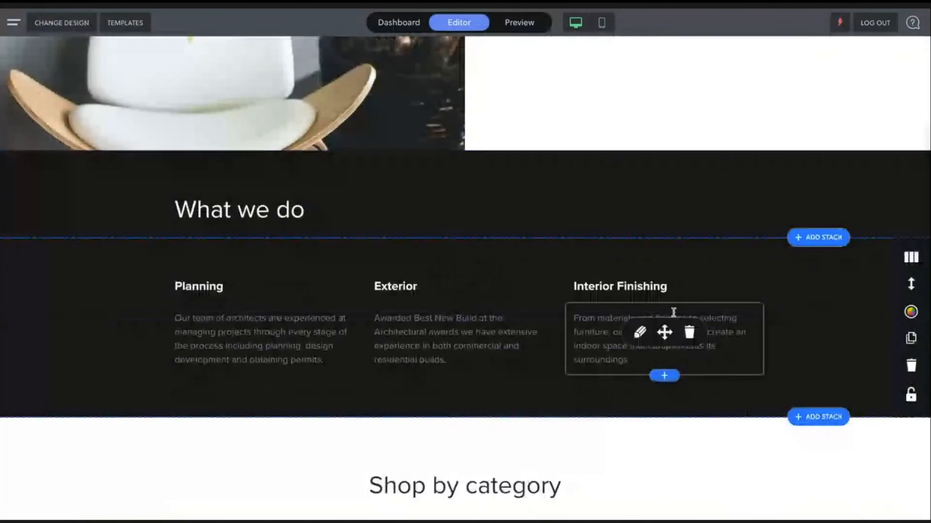
scroll(844, 294, "up", 1)
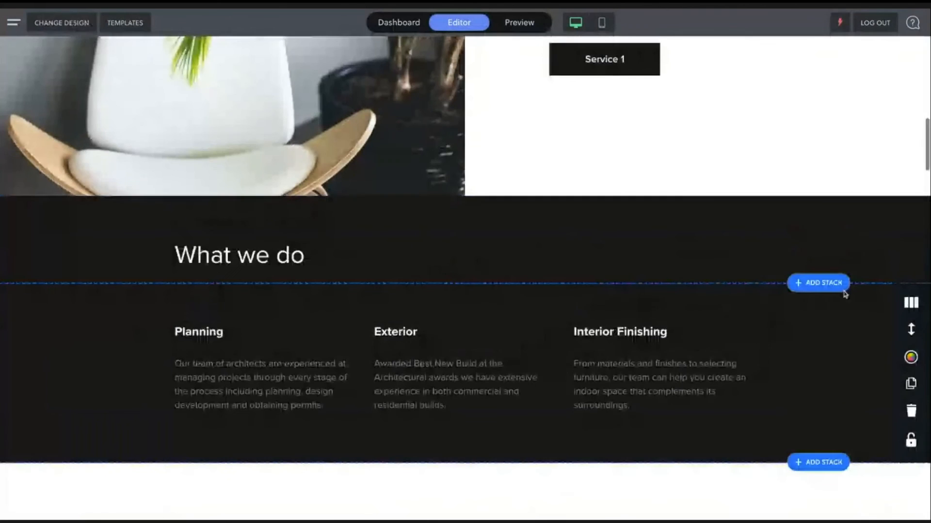
left_click(911, 359)
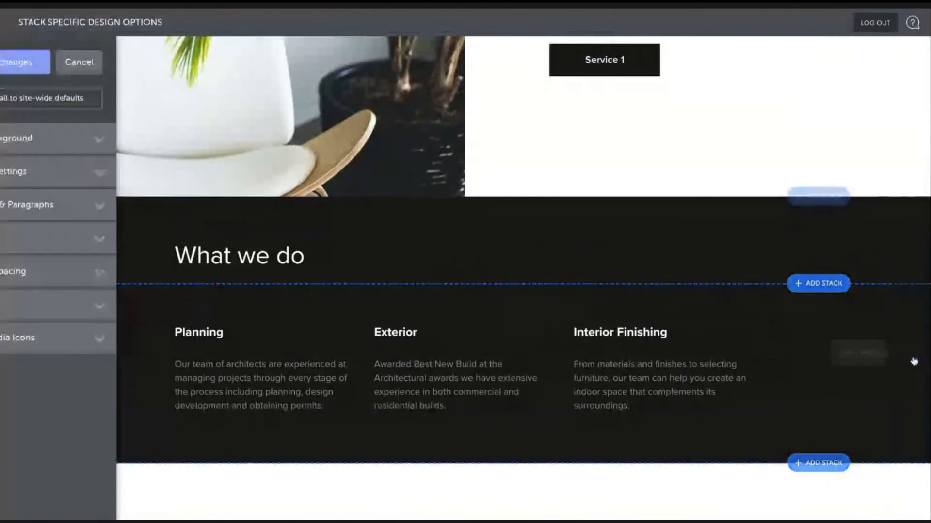
left_click(78, 272)
left_click(130, 348)
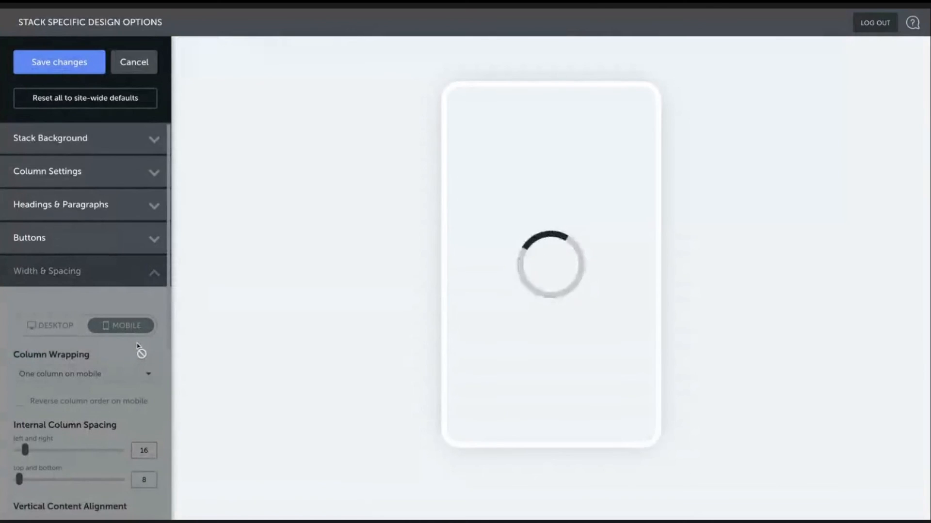
scroll(135, 348, "down", 2)
scroll(136, 346, "down", 1)
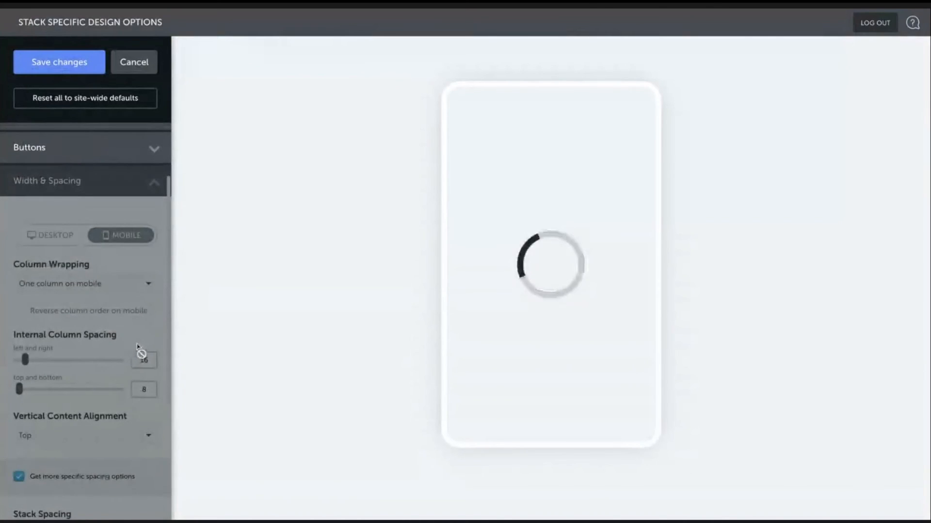